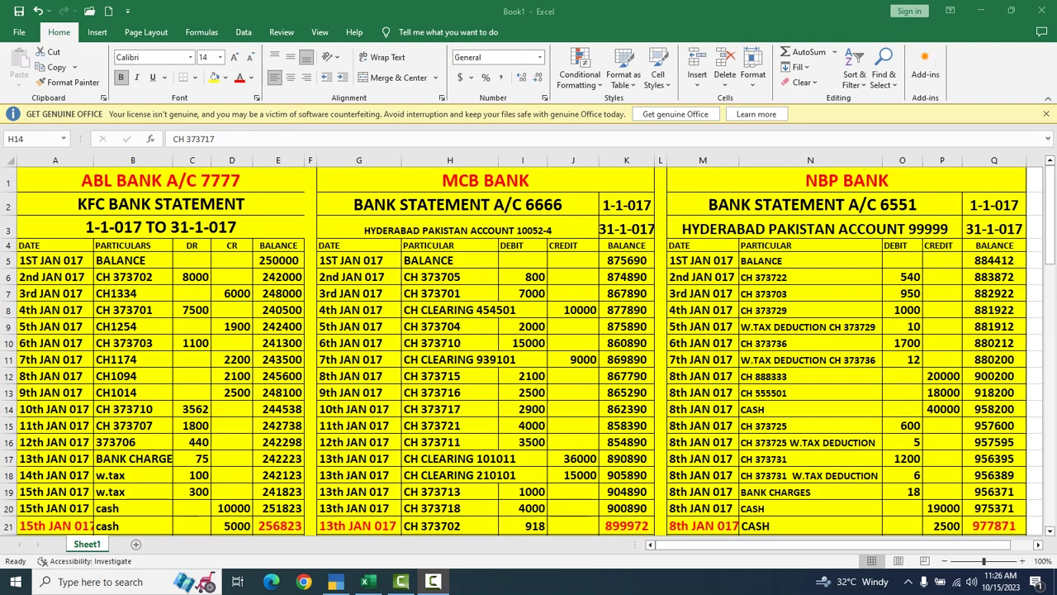
Look over the ABL, MCB and NBP statement blocks and their bank headings in Excel
key("alt+Tab")
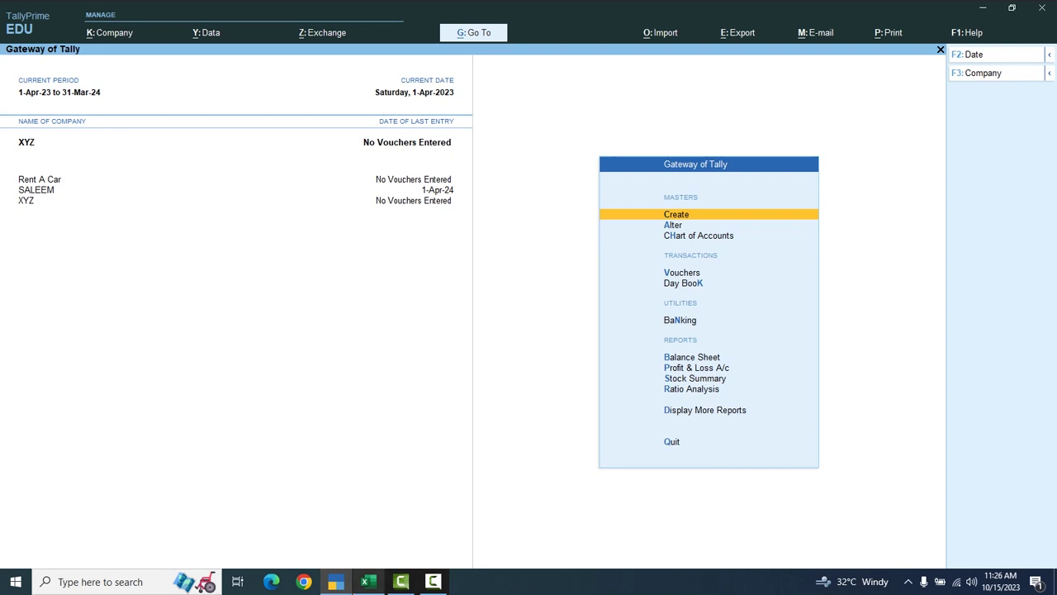
key("alt+Tab")
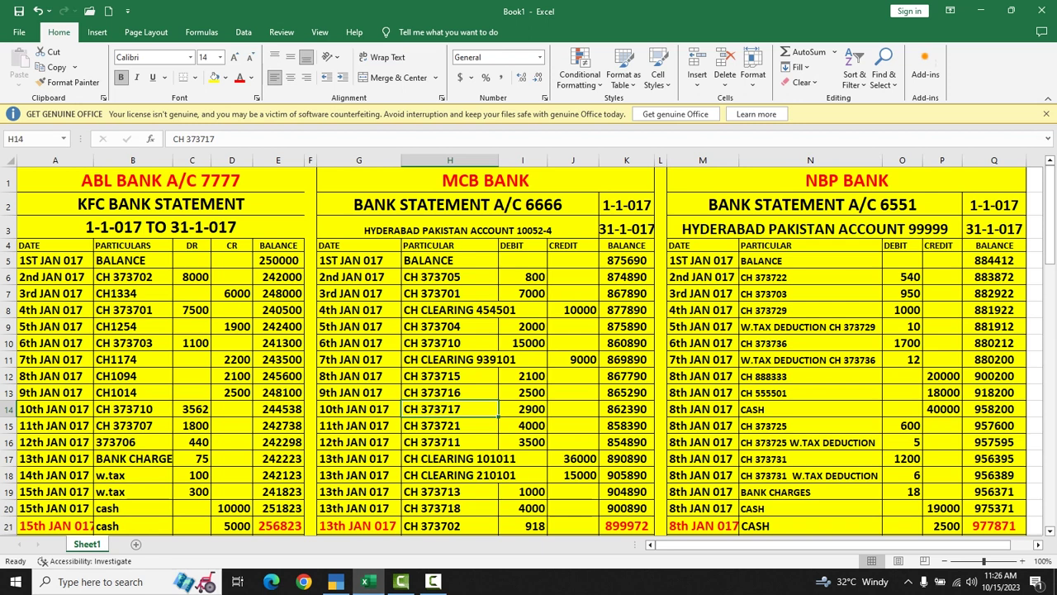
left_click(572, 525)
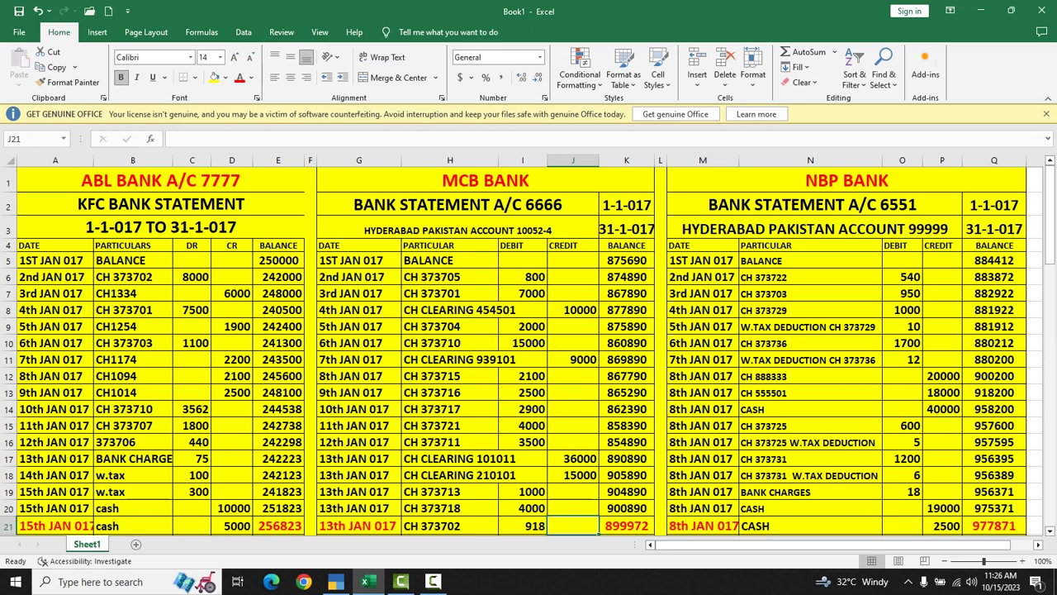
left_click_drag(55, 180, 278, 441)
left_click_drag(485, 180, 578, 520)
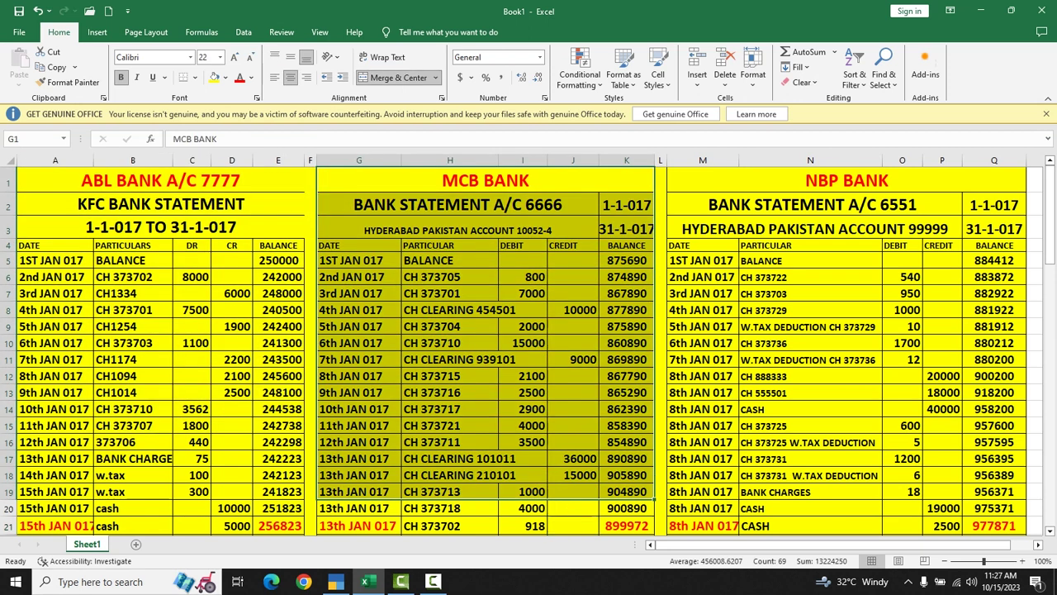
left_click_drag(703, 180, 1024, 474)
left_click(486, 180)
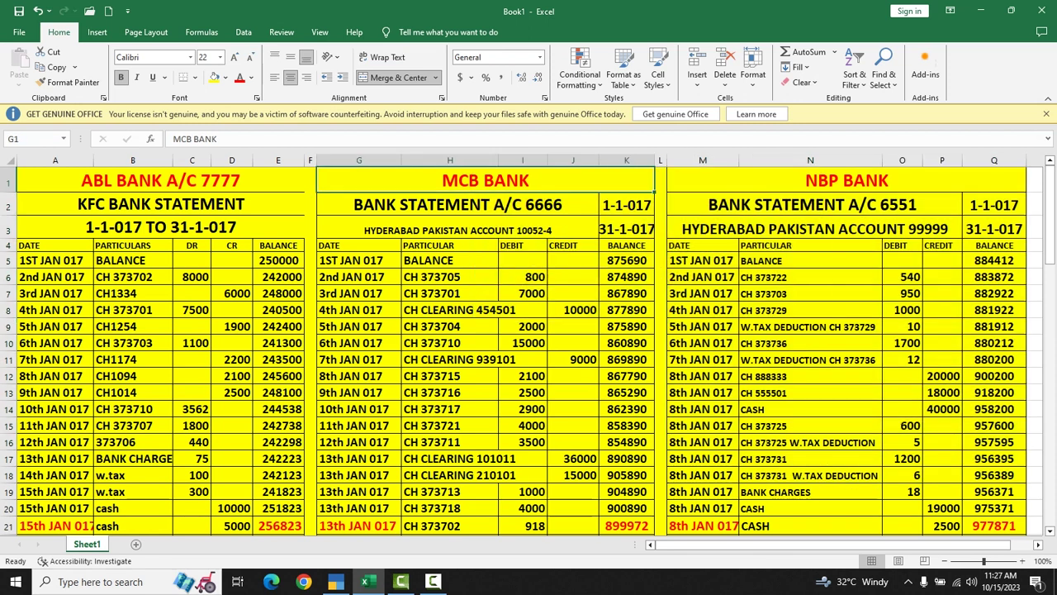
left_click(161, 180)
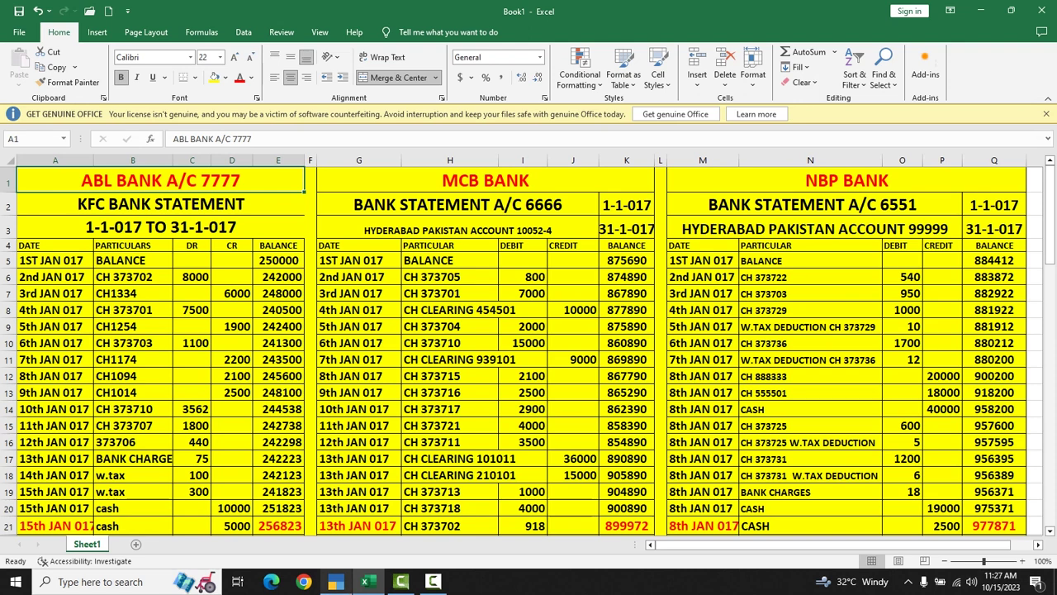
Re-highlight the ABL, MCB (G1:K21) and NBP (M1:Q21) statement ranges
key("alt+Tab")
key("alt+Tab")
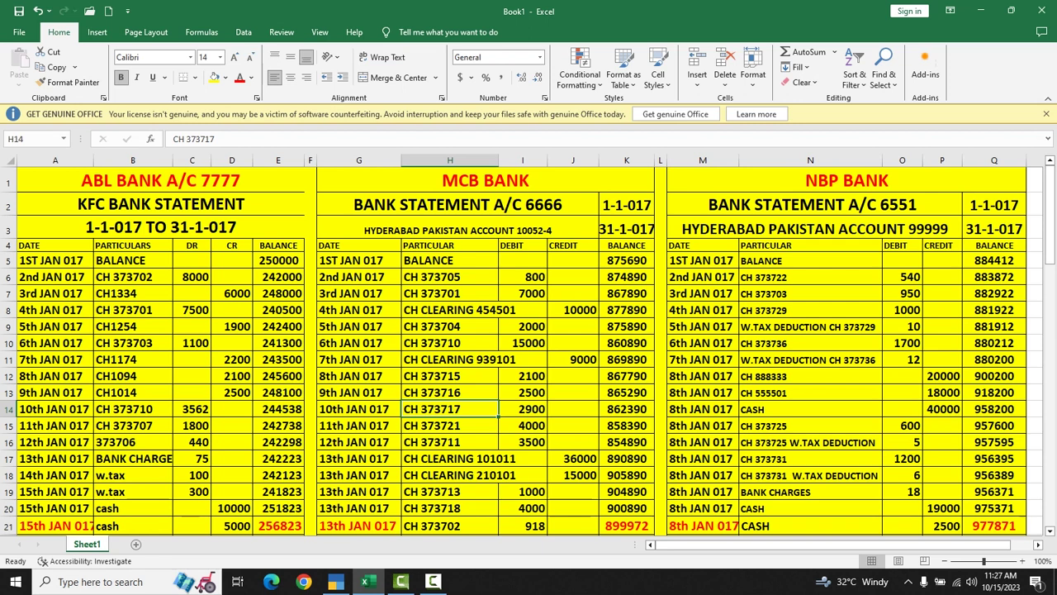
left_click_drag(49, 180, 299, 533)
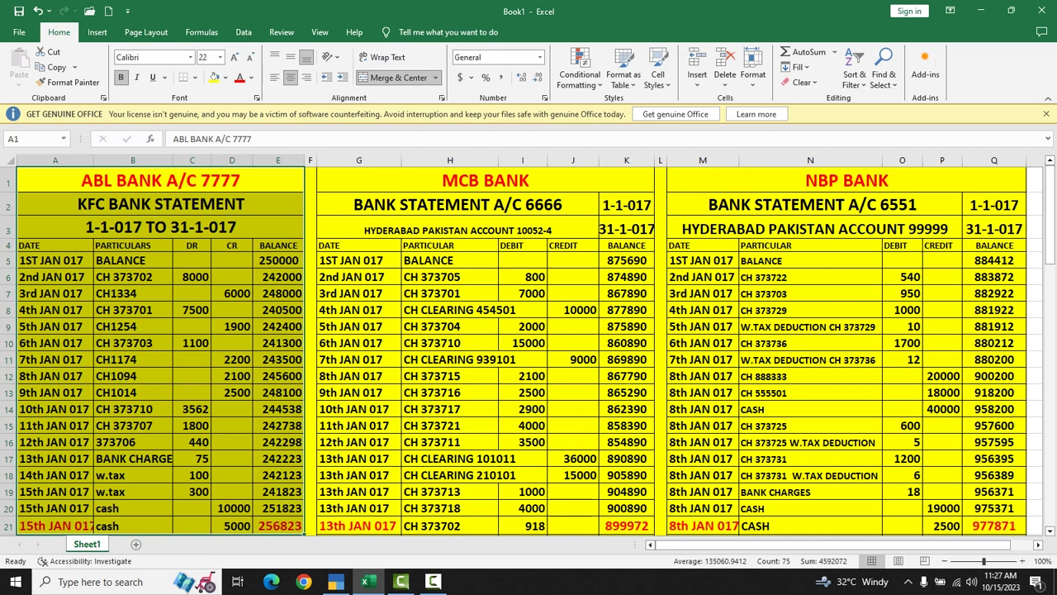
left_click_drag(363, 180, 657, 452)
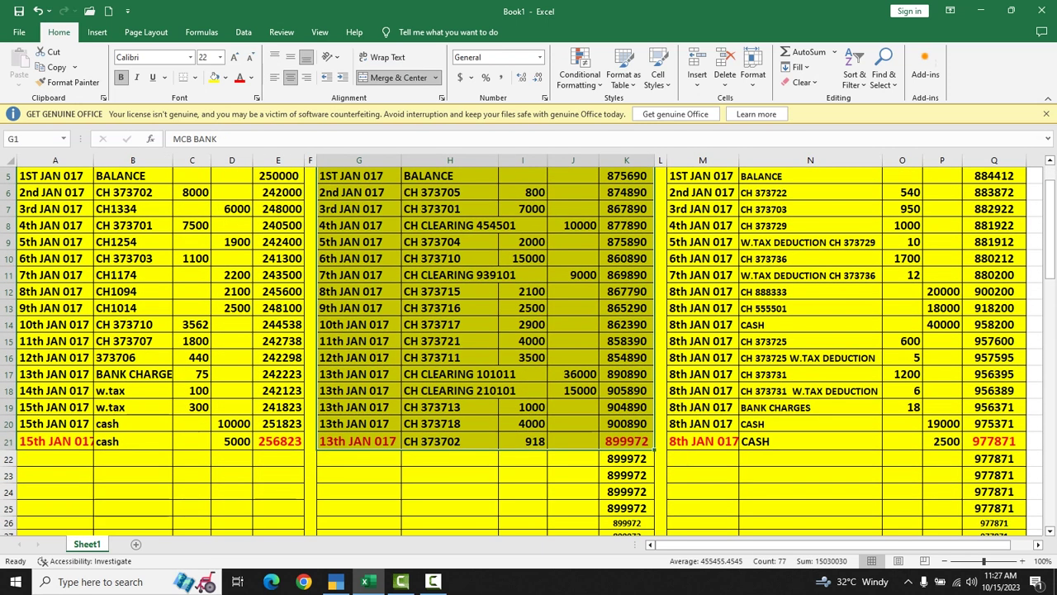
scroll(1048, 223, "up", 2)
left_click_drag(846, 180, 991, 525)
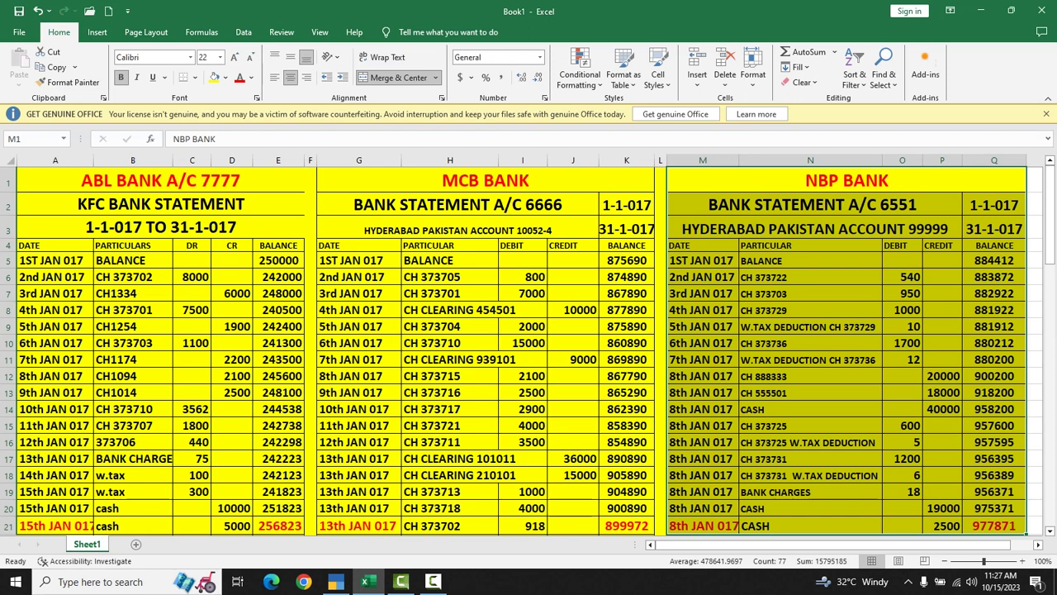
left_click_drag(49, 525, 655, 159)
left_click_drag(50, 525, 198, 526)
Inspect the ABL, MCB and NBP closing balance formulas in E21, K21 and Q21
left_click(277, 525)
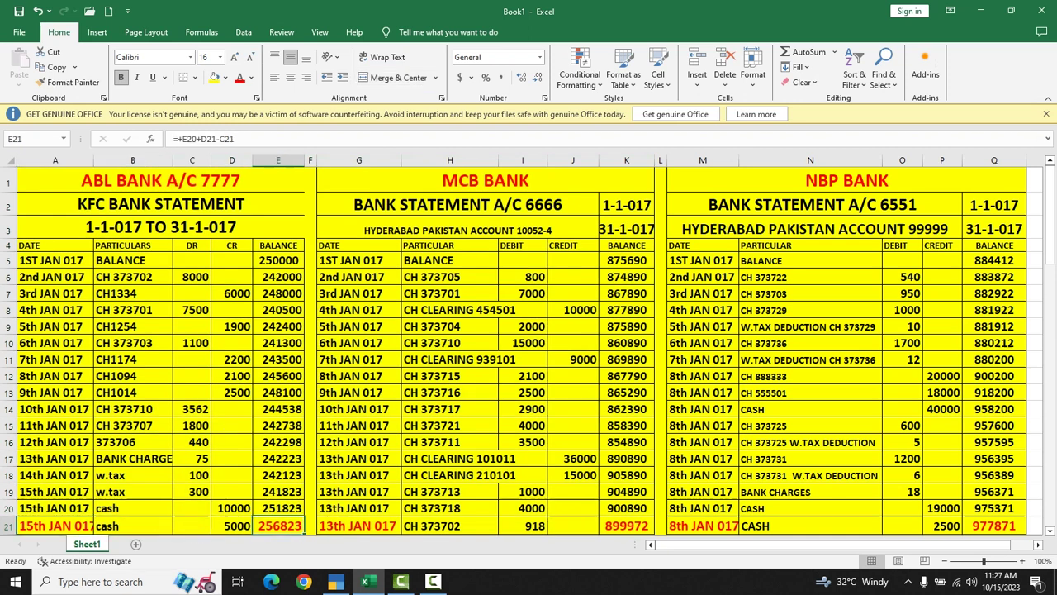
left_click(626, 525)
left_click(994, 526)
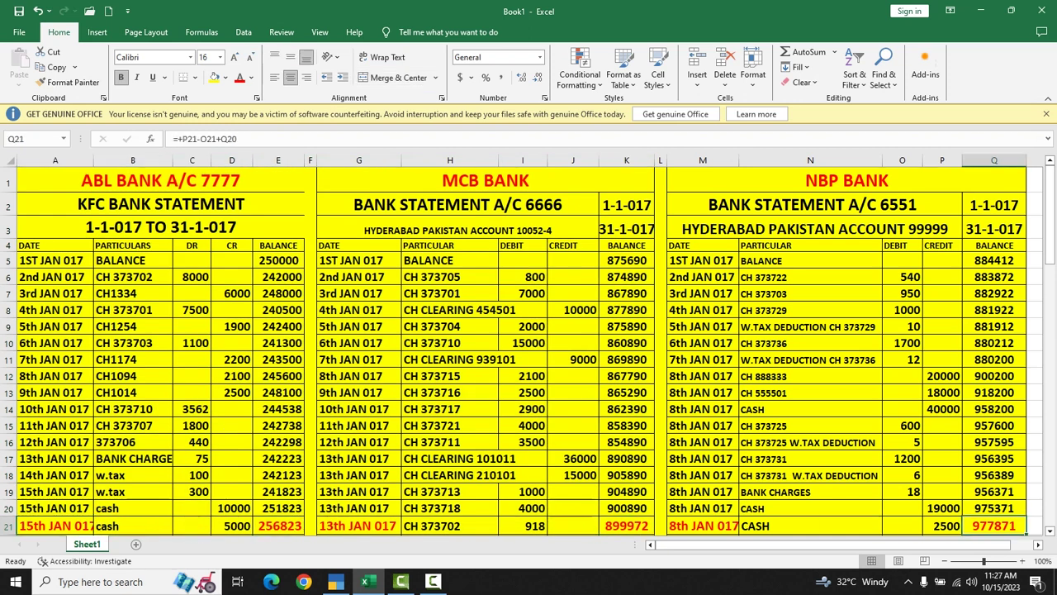
left_click(278, 525)
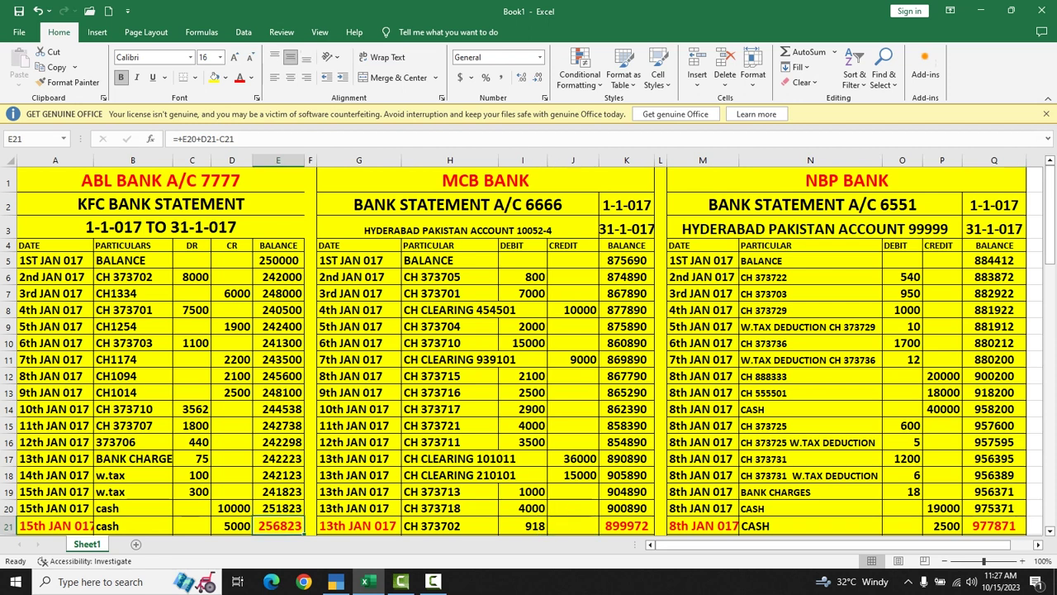
left_click(625, 525)
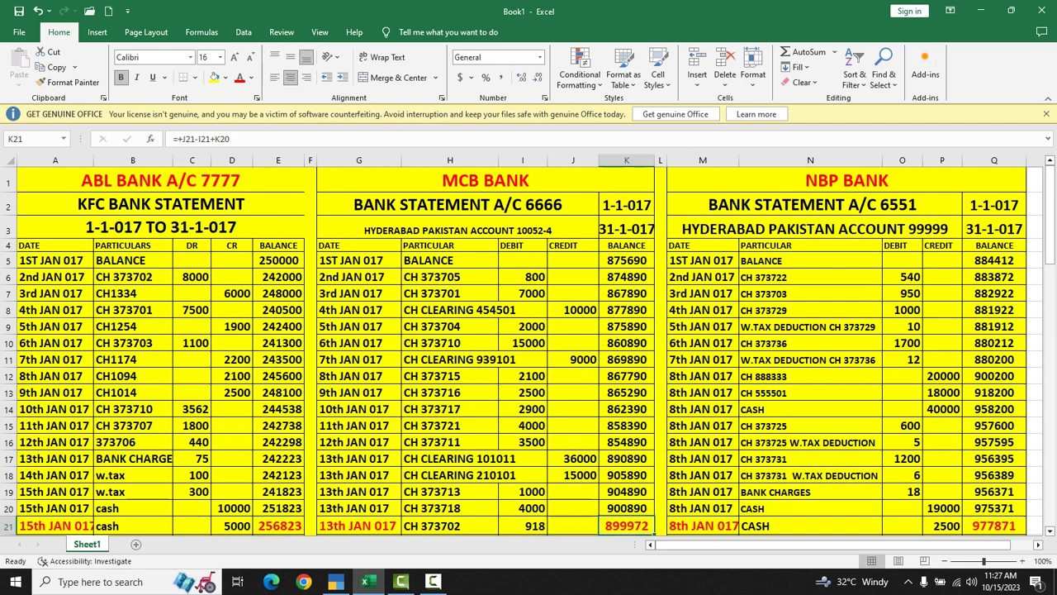
left_click(994, 525)
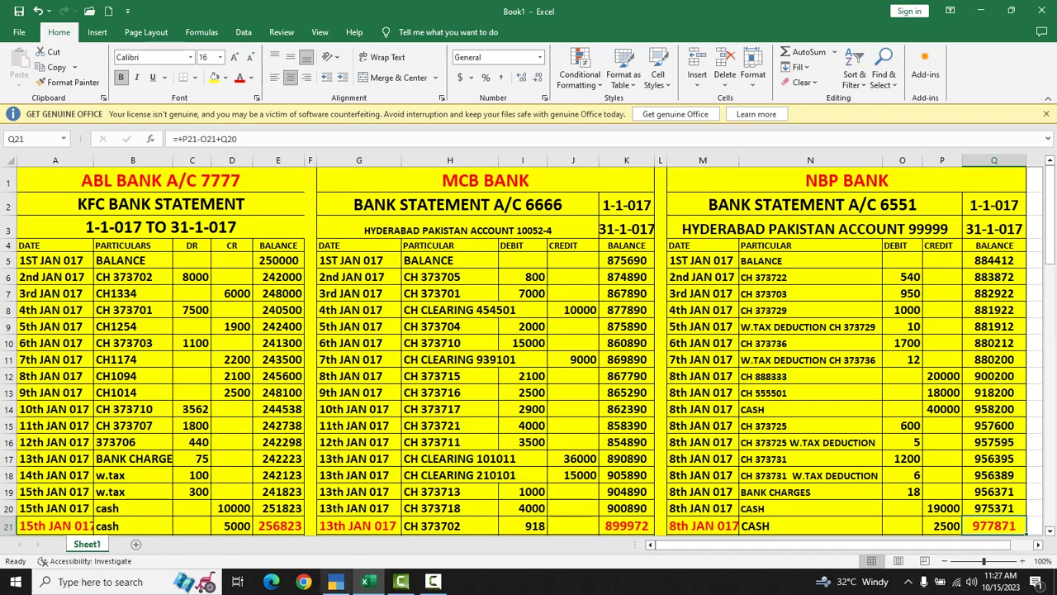
key("alt+Tab")
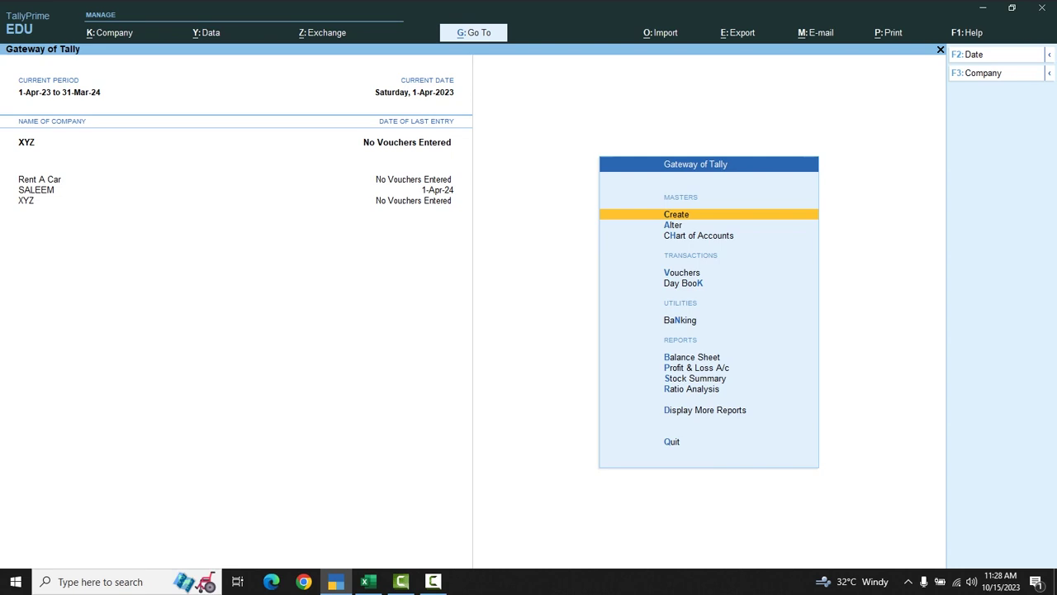
Start a new ledger via Create > Ledger, checking the ABL heading in the workbook
key("Return")
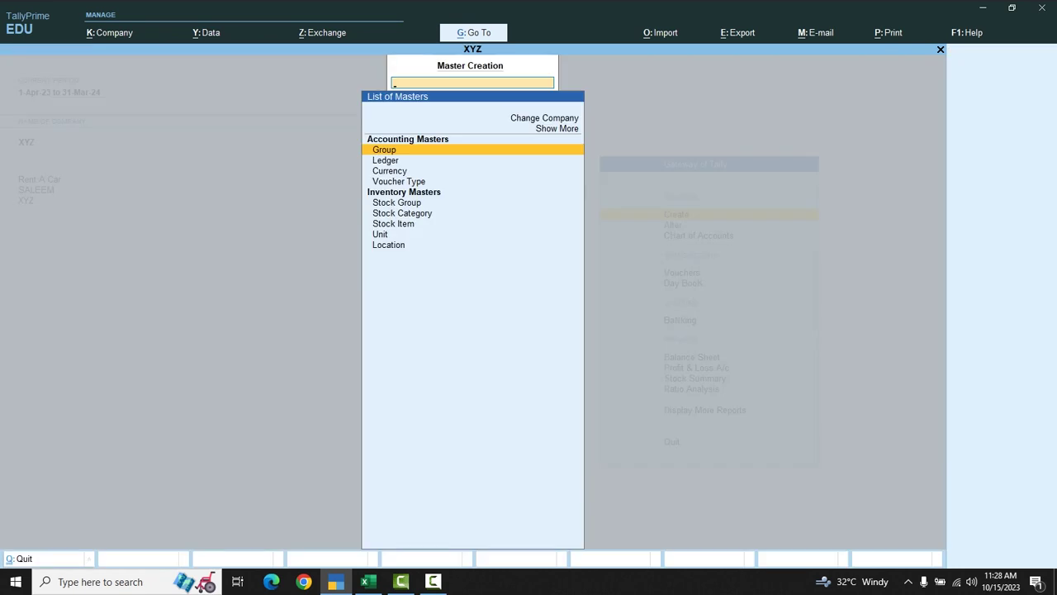
key("Down")
key("Return")
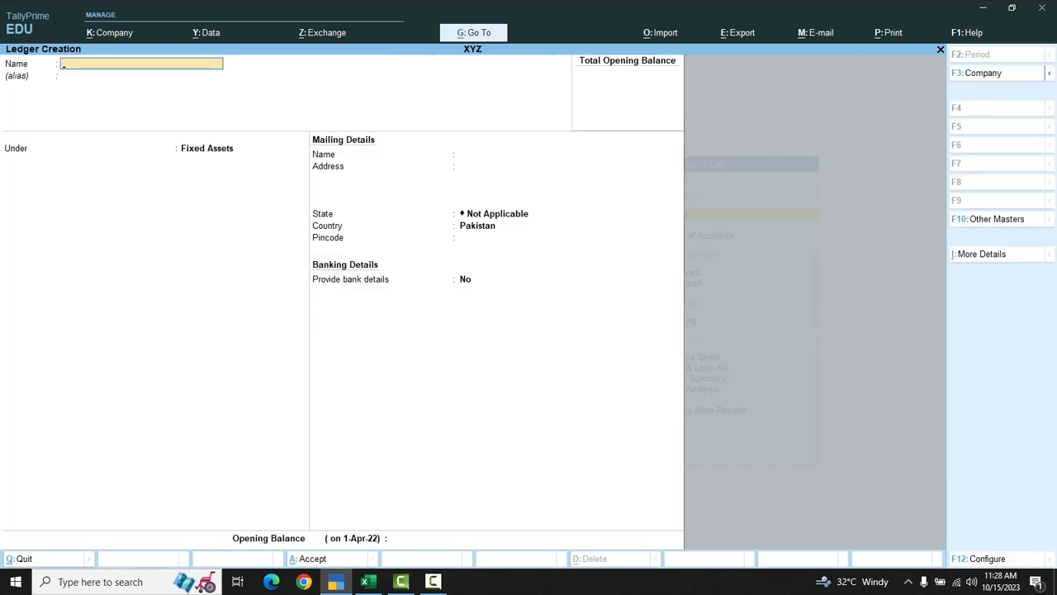
key("alt+Tab")
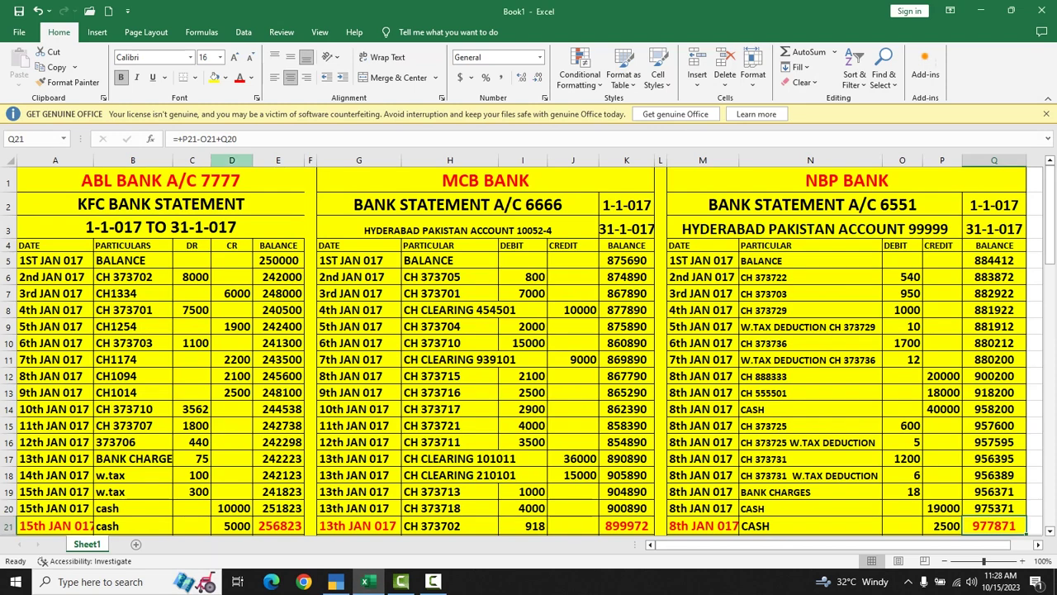
left_click(160, 180)
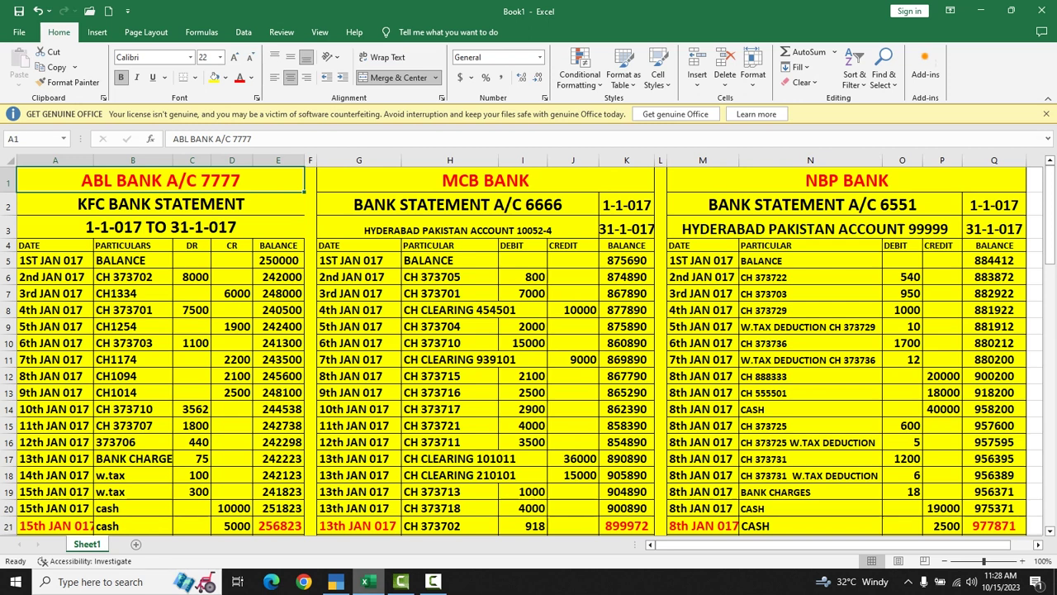
left_click(400, 581)
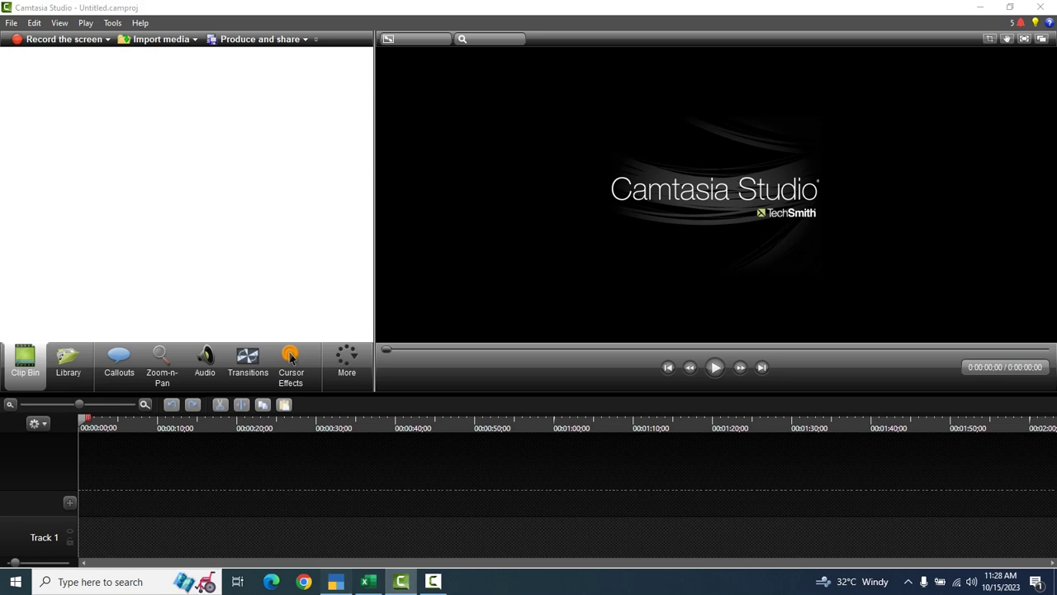
left_click(336, 581)
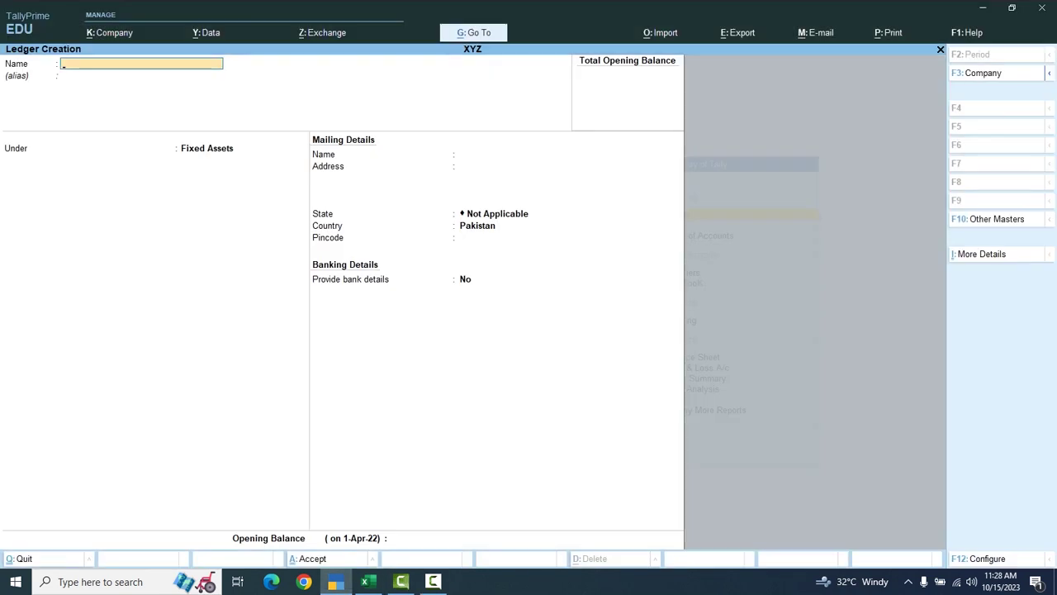
left_click(368, 581)
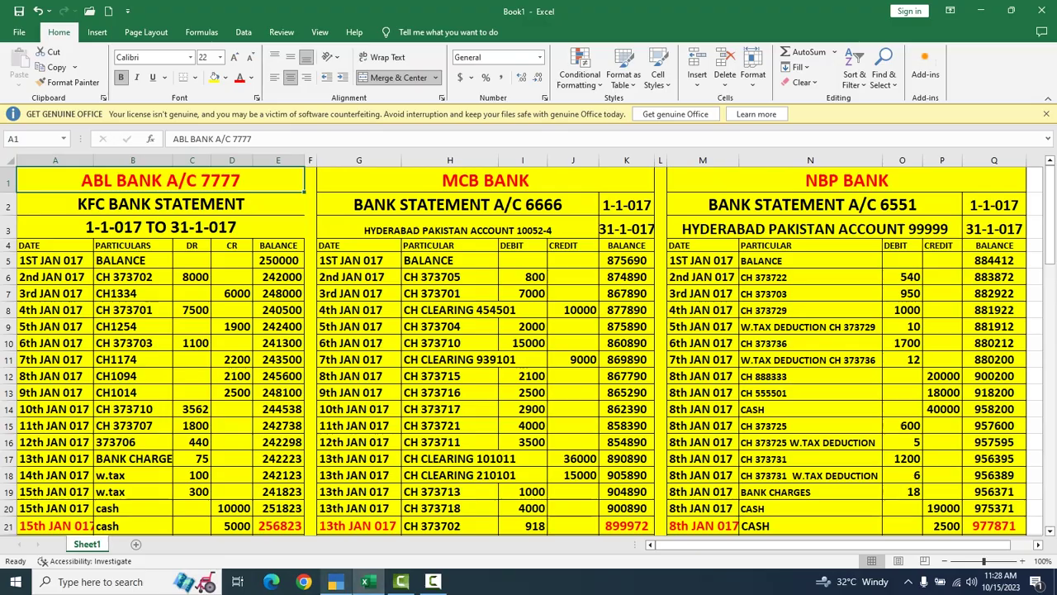
left_click(336, 582)
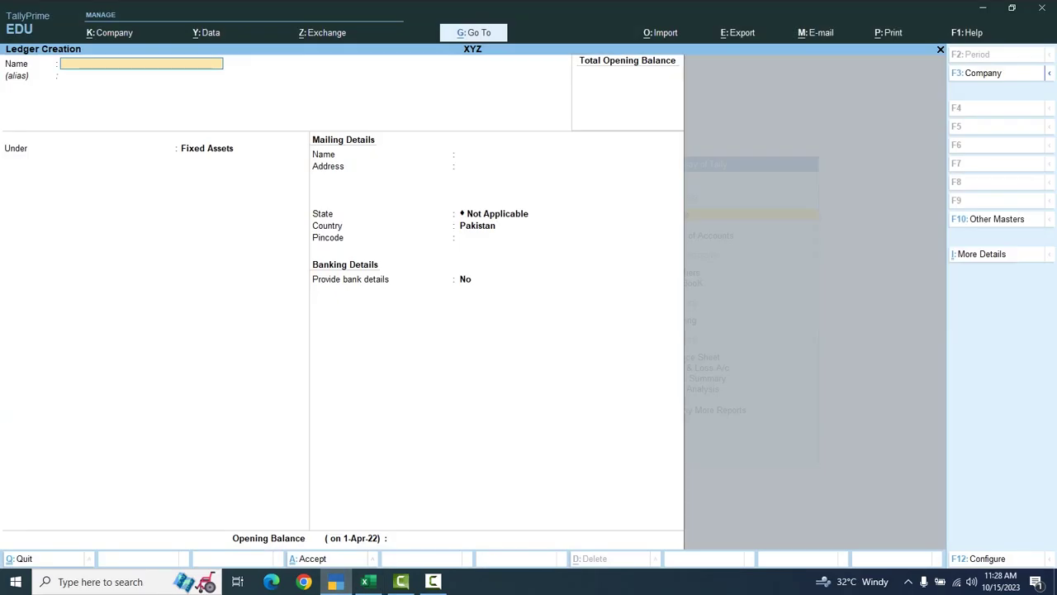
Name the ledger ABL BANK A/C, place it under Bank Accounts and skip the bank details
type("ABL BANK")
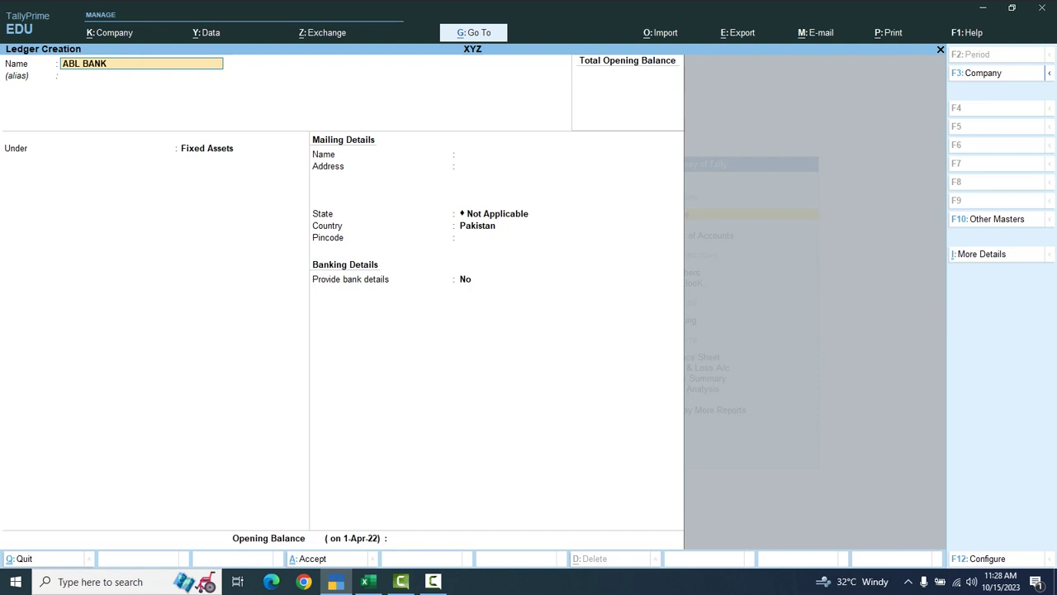
type(" A/C 7777")
key("Return")
key("Return")
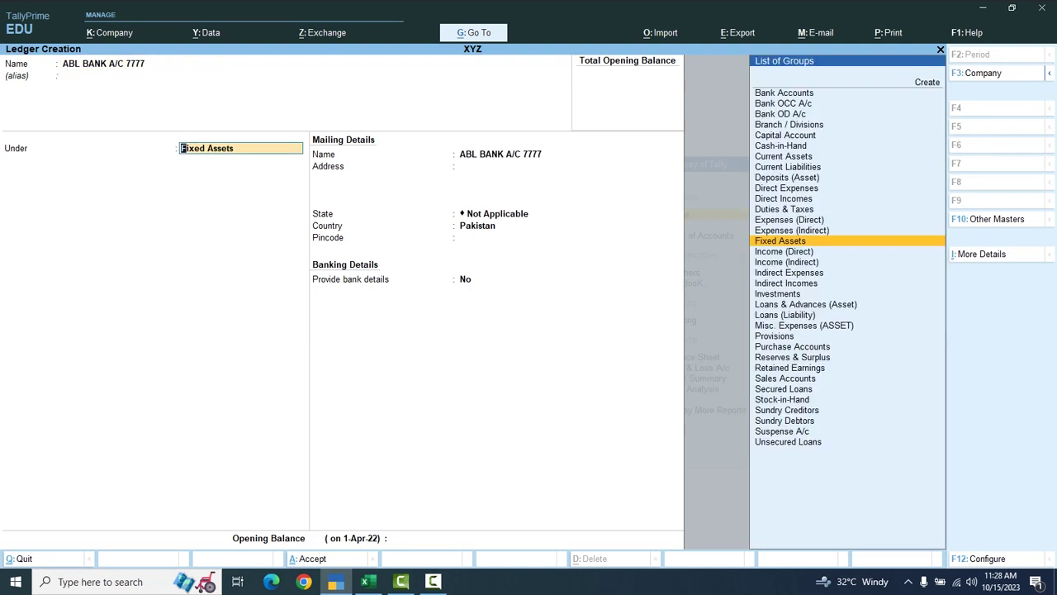
key("Up")
key("Up")
key("Up")
key("Up")
key("Up")
key("Up")
key("Up")
key("Up")
key("Up")
key("Up")
key("Up")
key("Up")
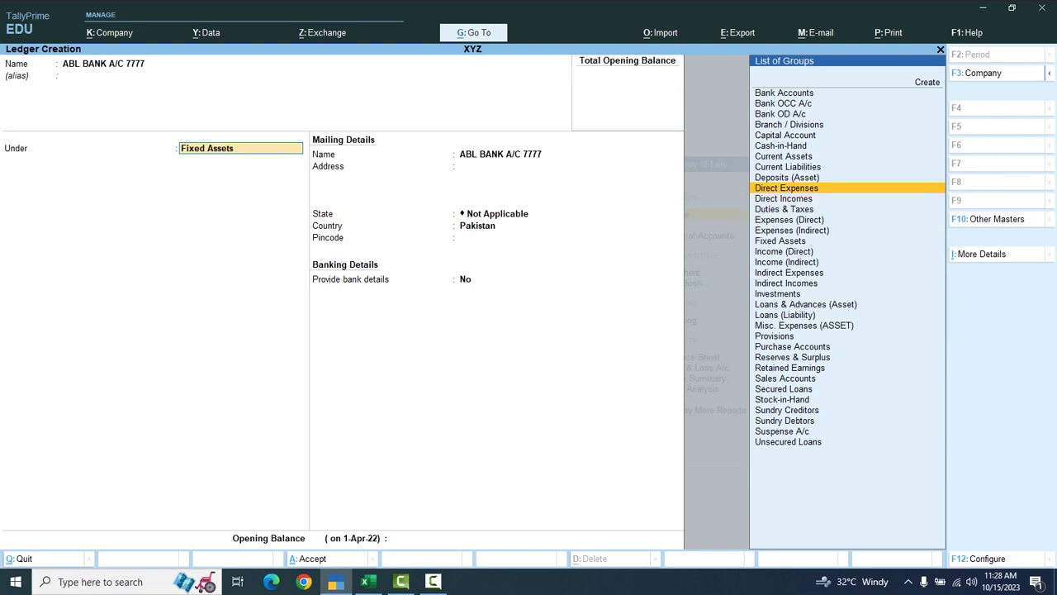
key("Up")
key("Up")
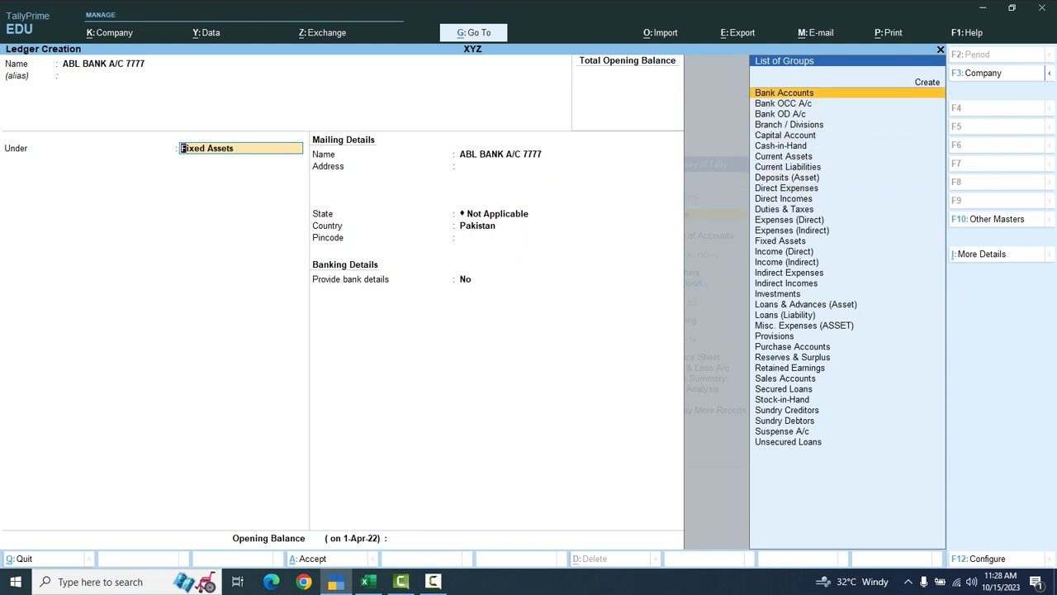
key("Return")
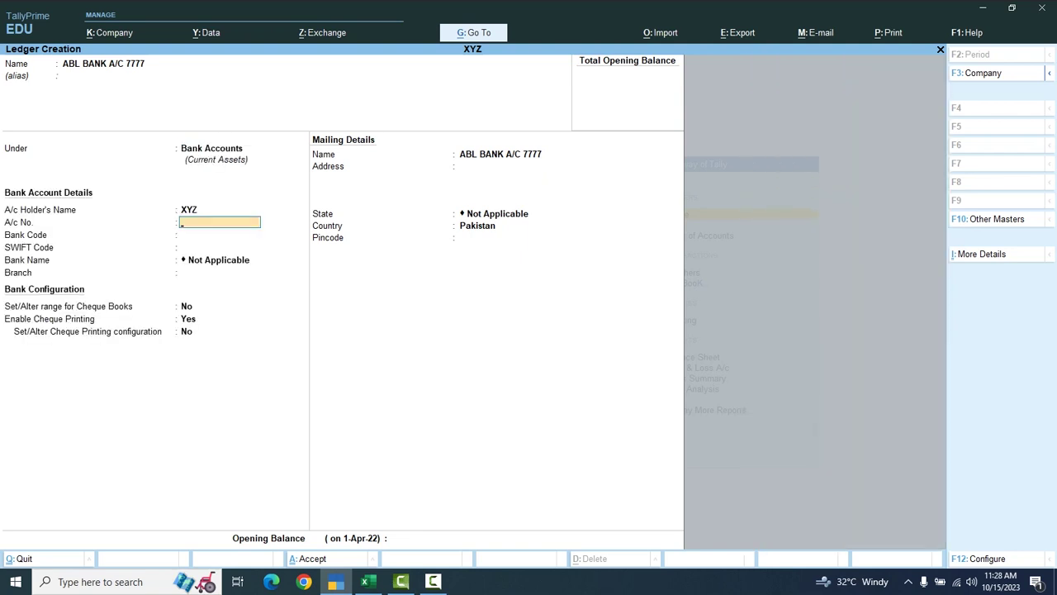
key("Return")
key("Return")
key("Return")
key("Return")
key("Return")
key("Return")
key("Return")
key("Return")
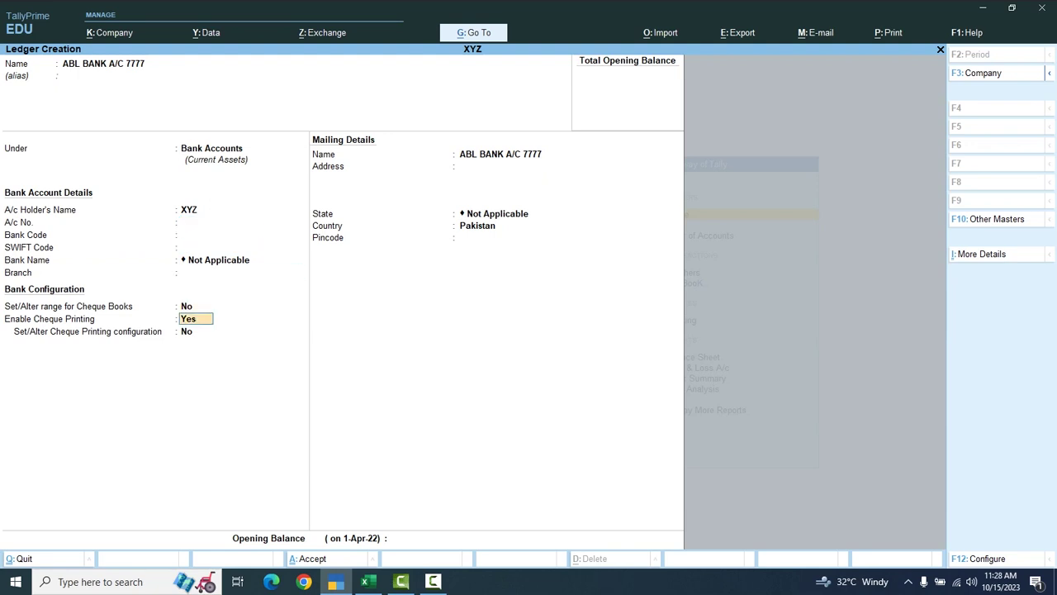
key("Return")
key("Return")
key("Return")
key("Return")
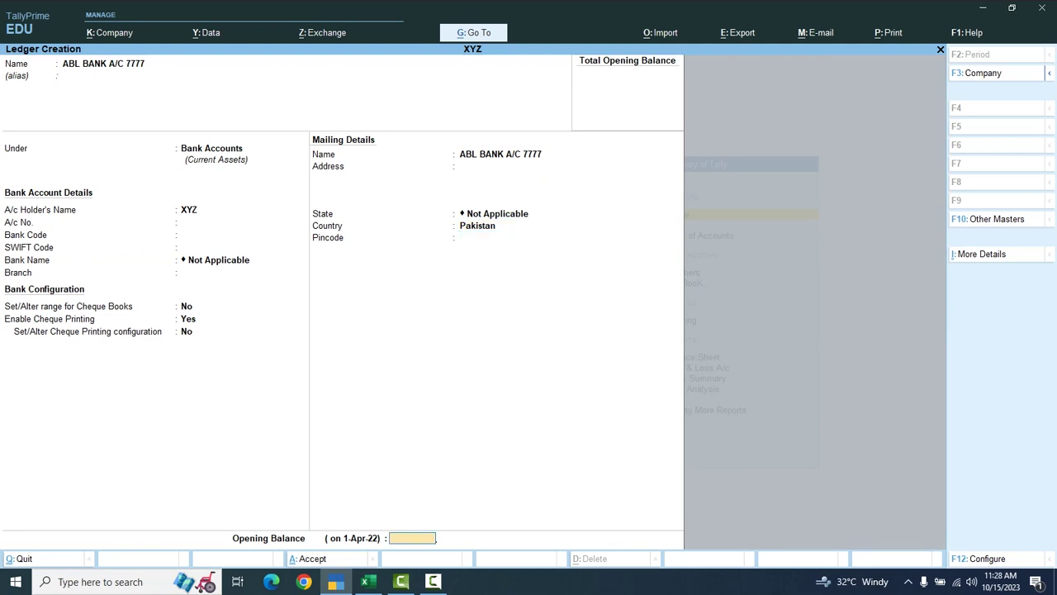
left_click(369, 581)
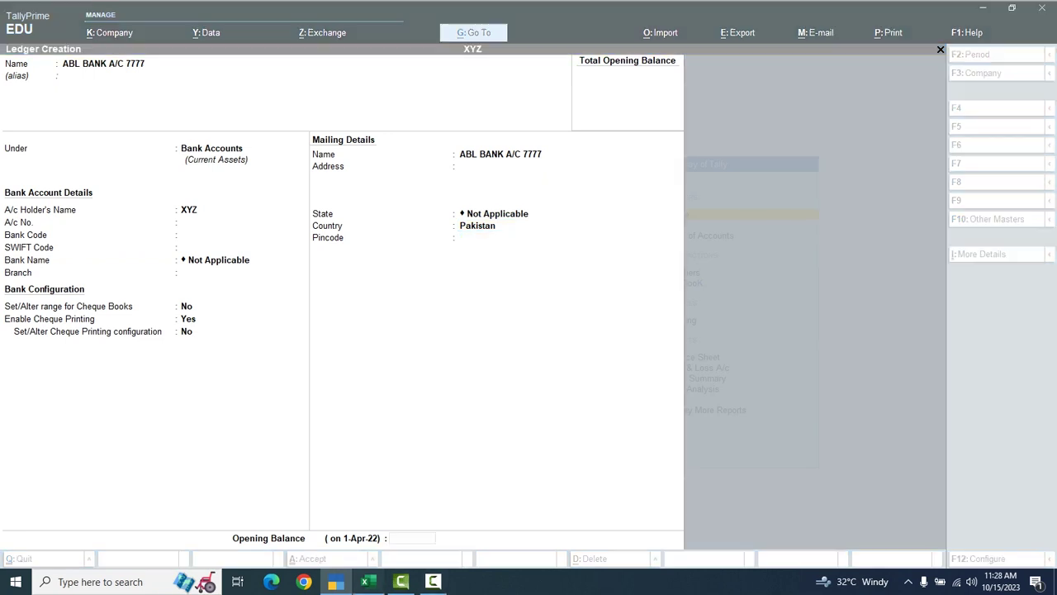
Enter 256823 Dr from cell E21 as the ABL ledger's opening balance and save it
left_click(278, 525)
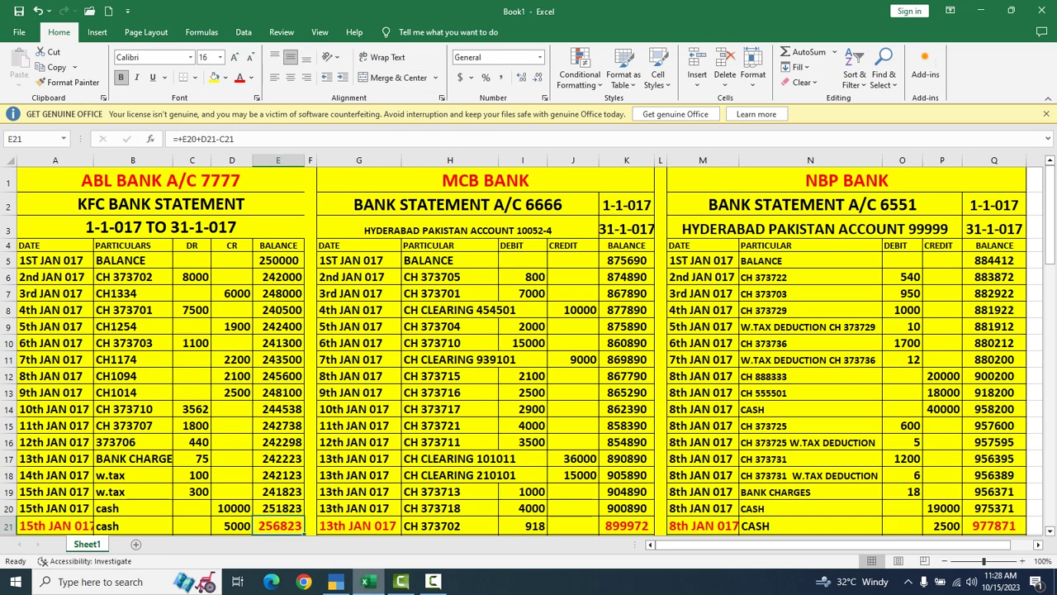
left_click(335, 581)
type("2568")
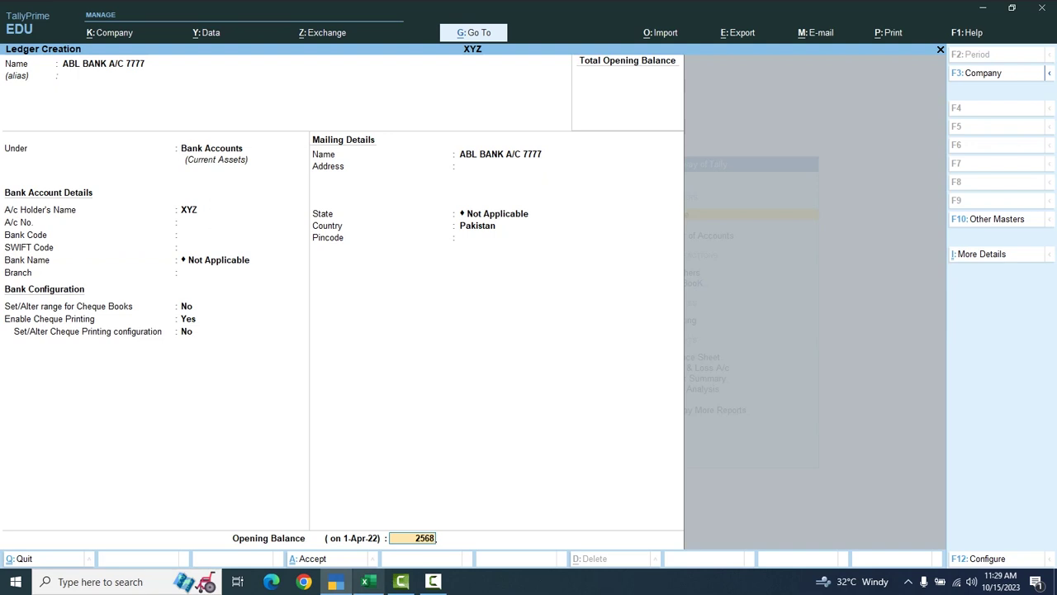
left_click(368, 582)
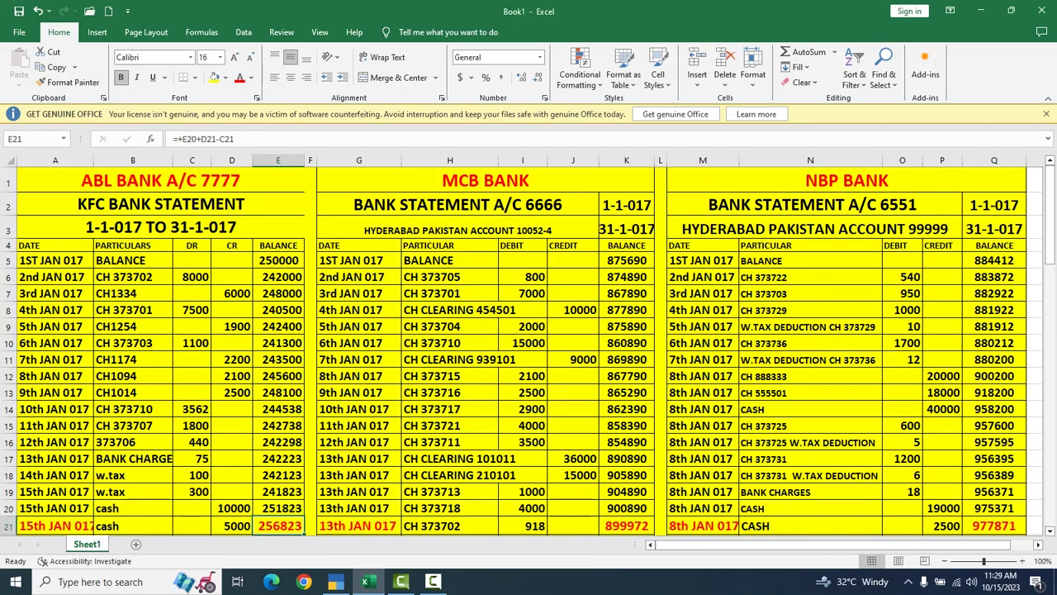
left_click(335, 581)
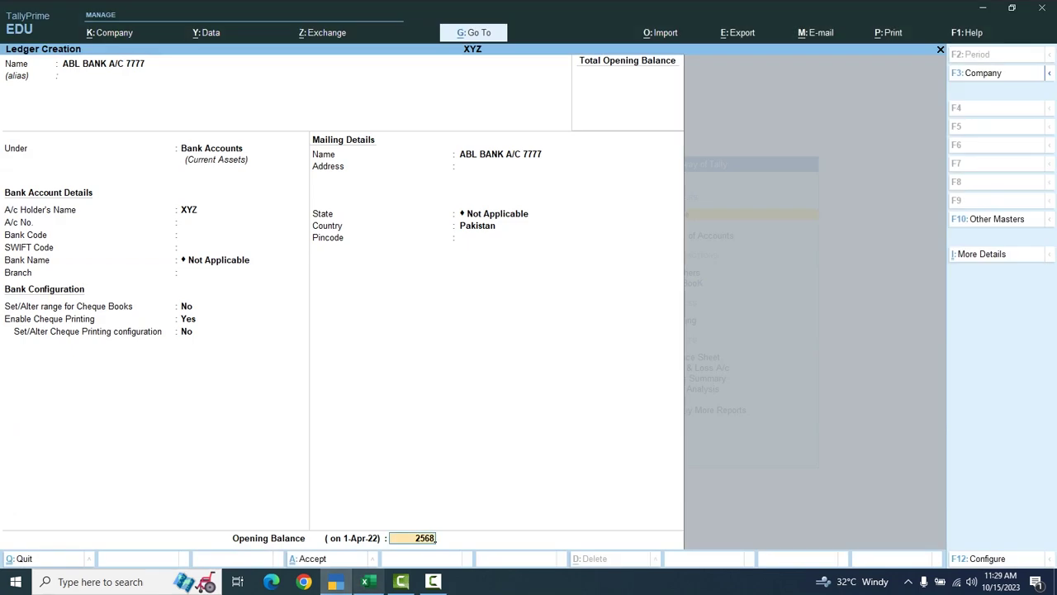
type("23")
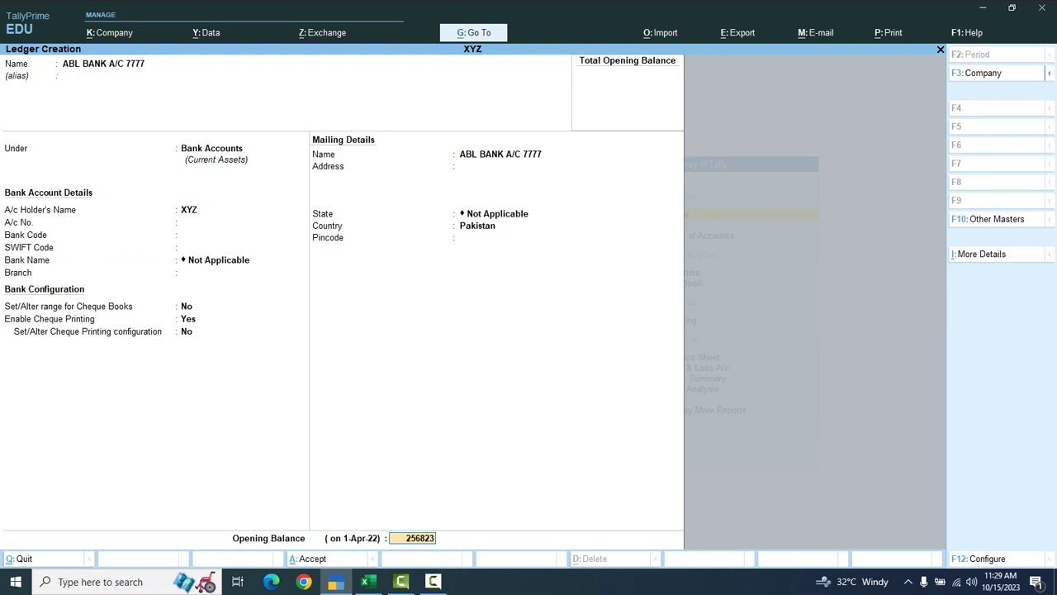
key("Return")
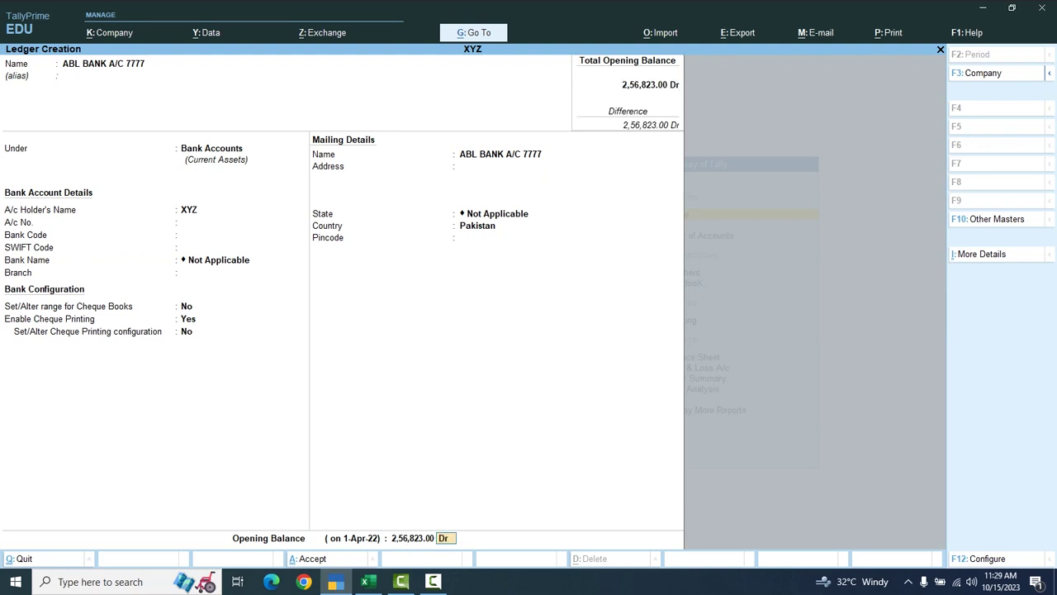
key("Return")
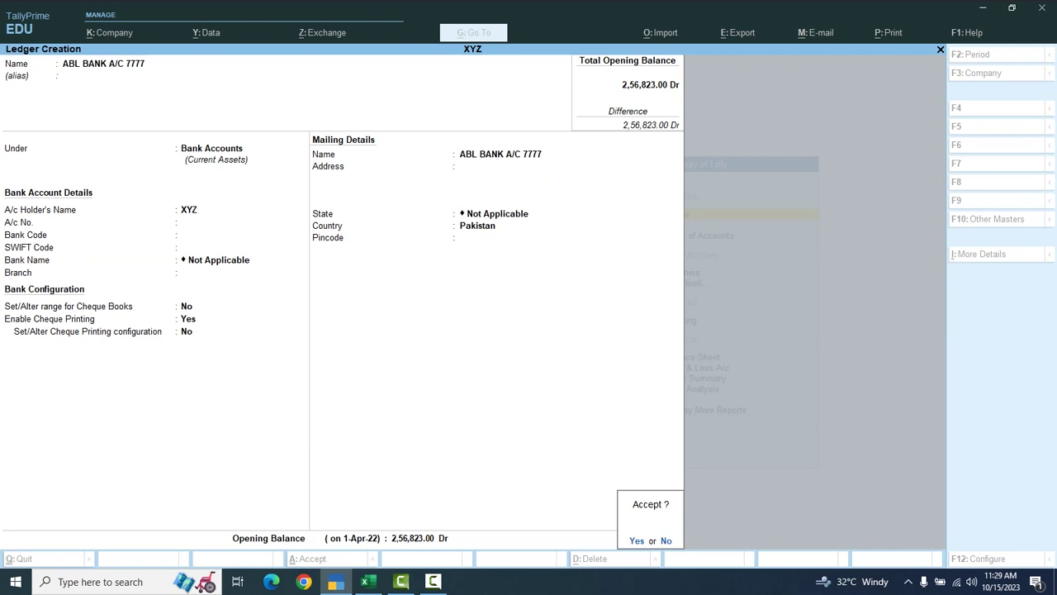
key("y")
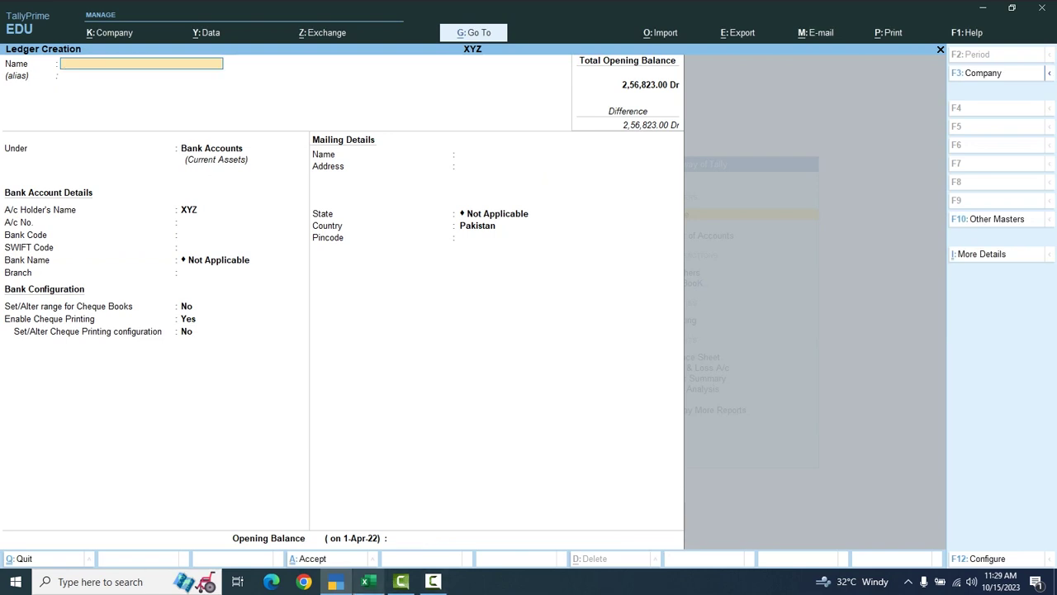
left_click(367, 581)
Read the MCB account title in G1:G2 and its closing balance 899972 in K21
left_click(485, 180)
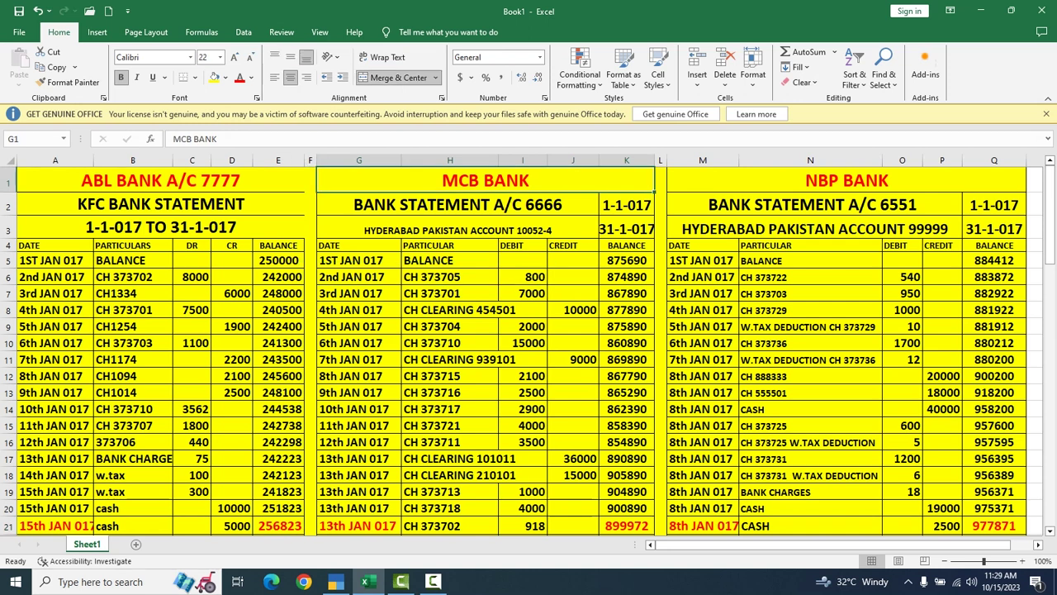
left_click(458, 204)
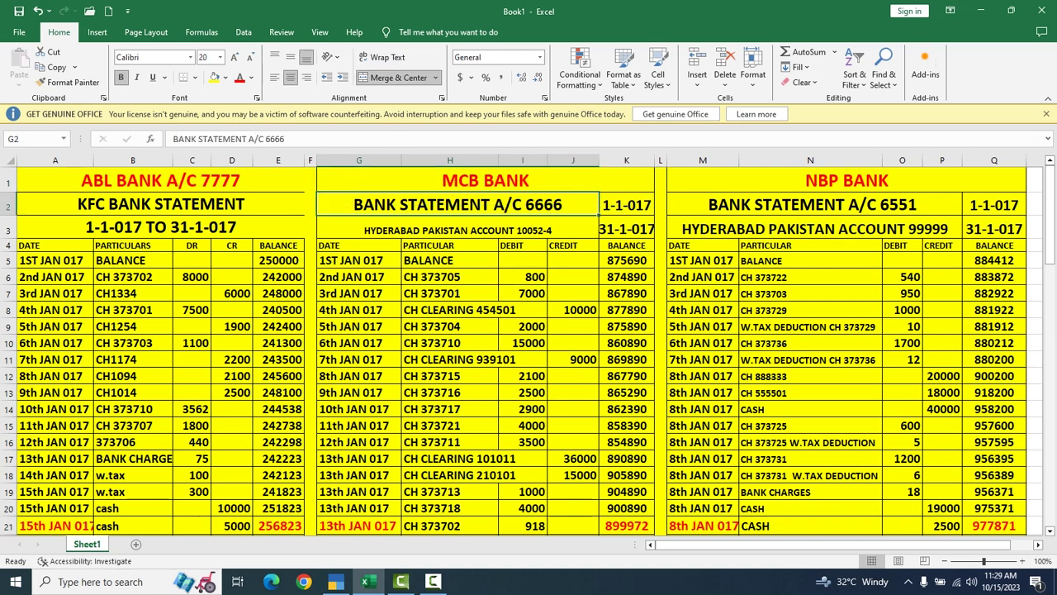
left_click(485, 180)
left_click(458, 204)
left_click(626, 525)
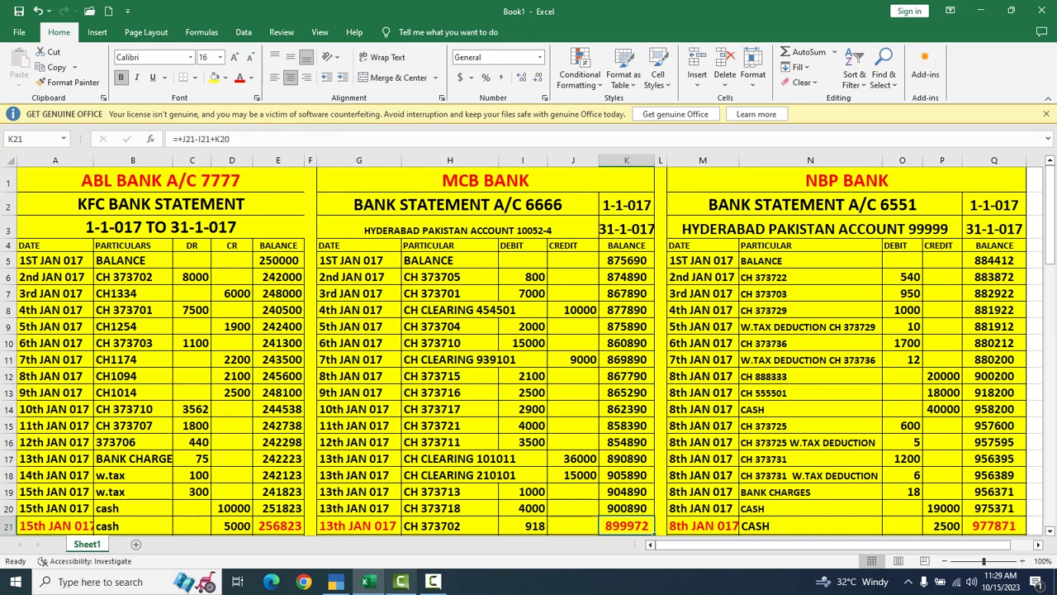
Name the new ledger MCB BANK A/C 6666 and move through its bank and mailing fields
mouse_move(367, 581)
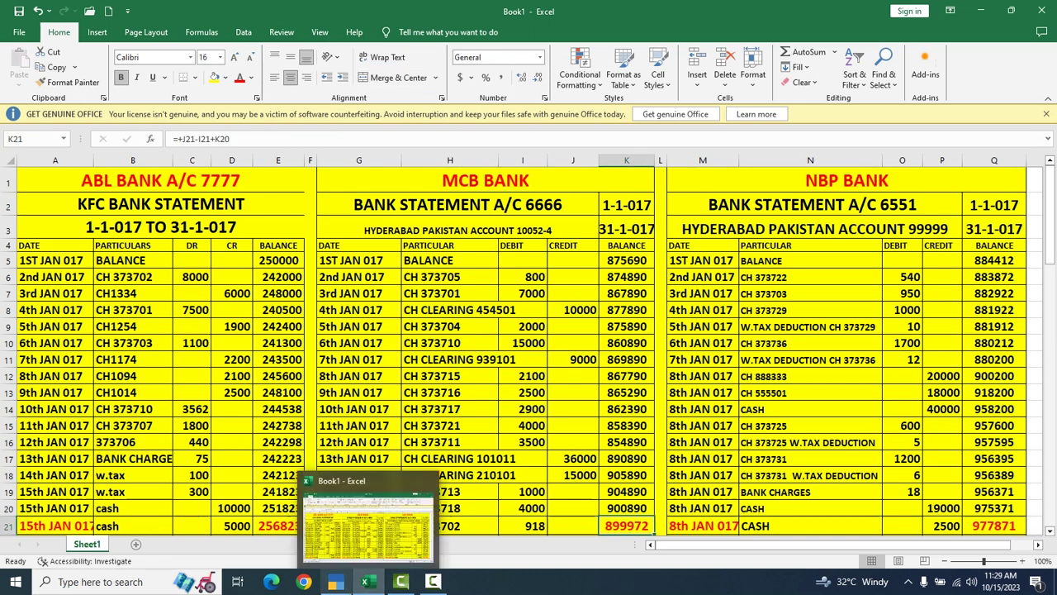
left_click(335, 582)
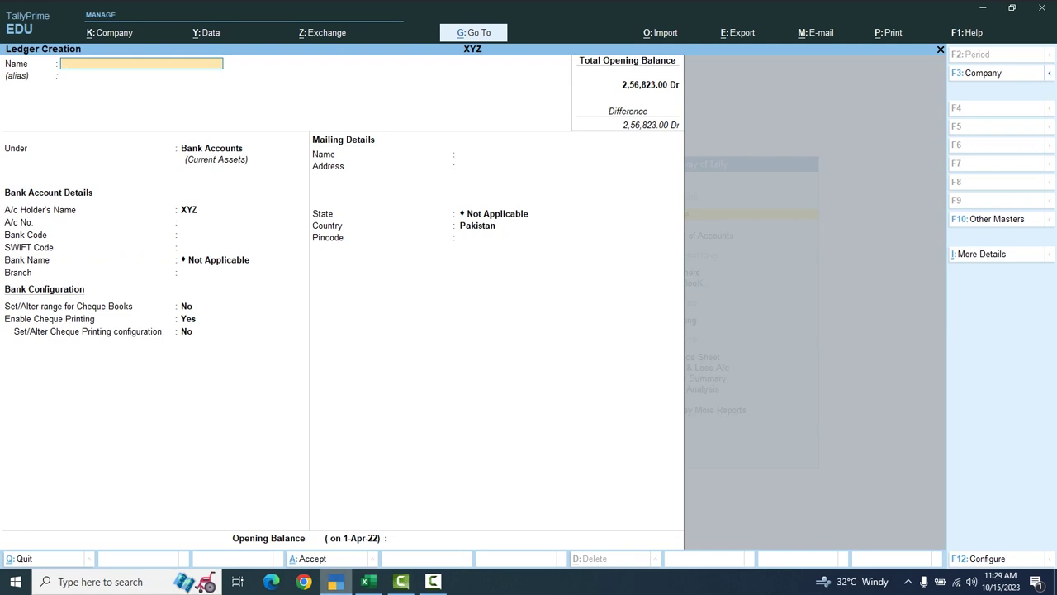
left_click(367, 581)
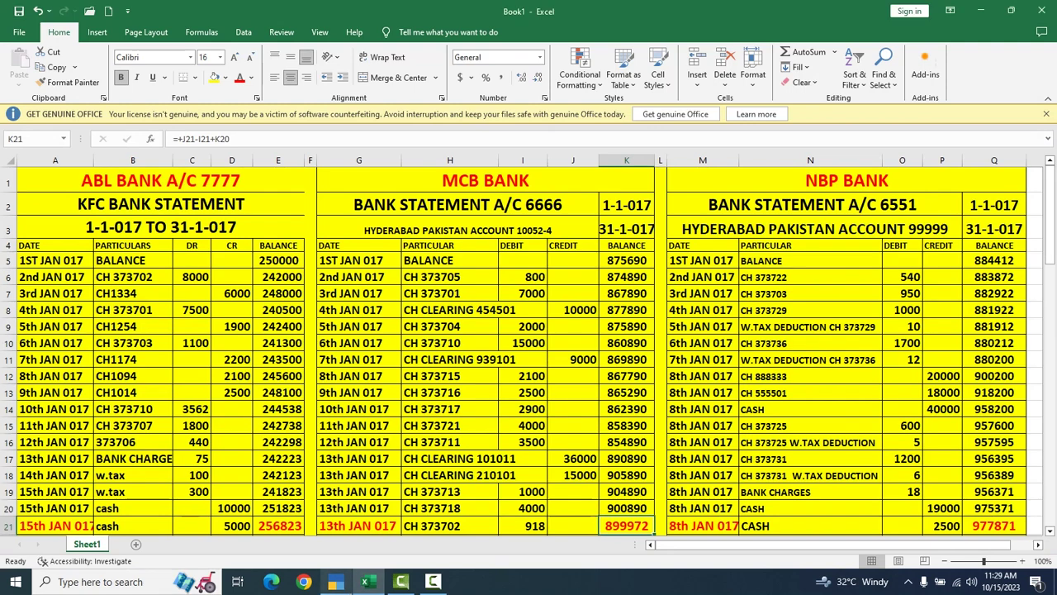
key("alt+Tab")
type("M")
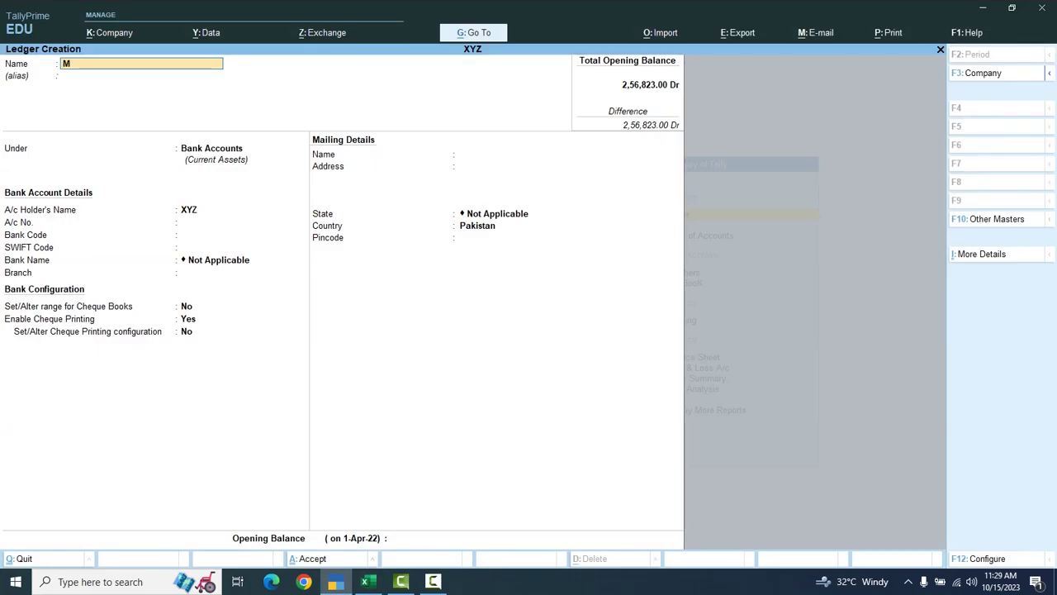
type("CB BANK A/C 6666")
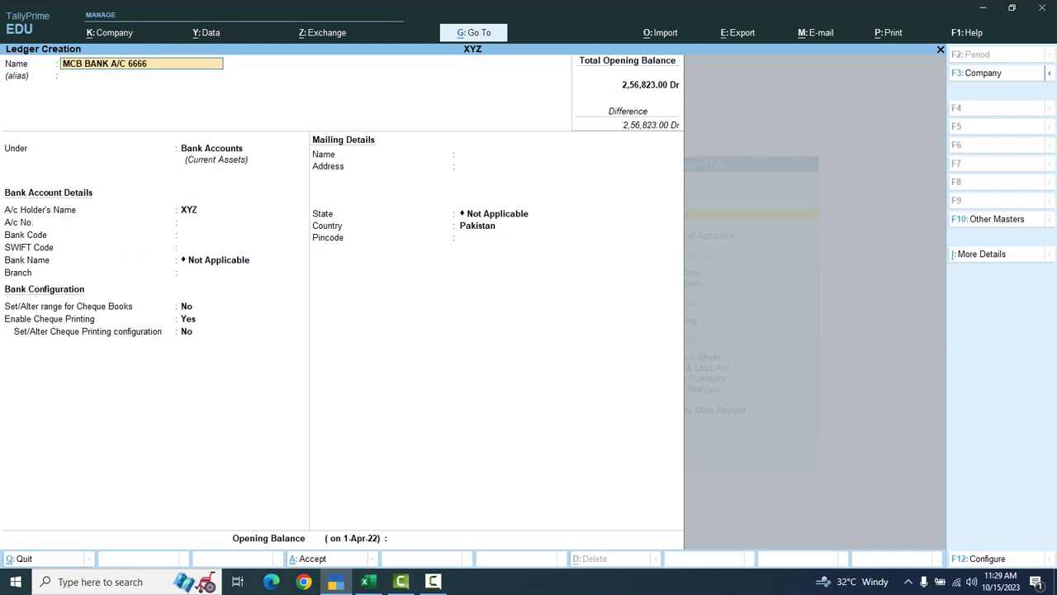
key("Return")
key("Return")
key("Return")
key("Return")
key("Return")
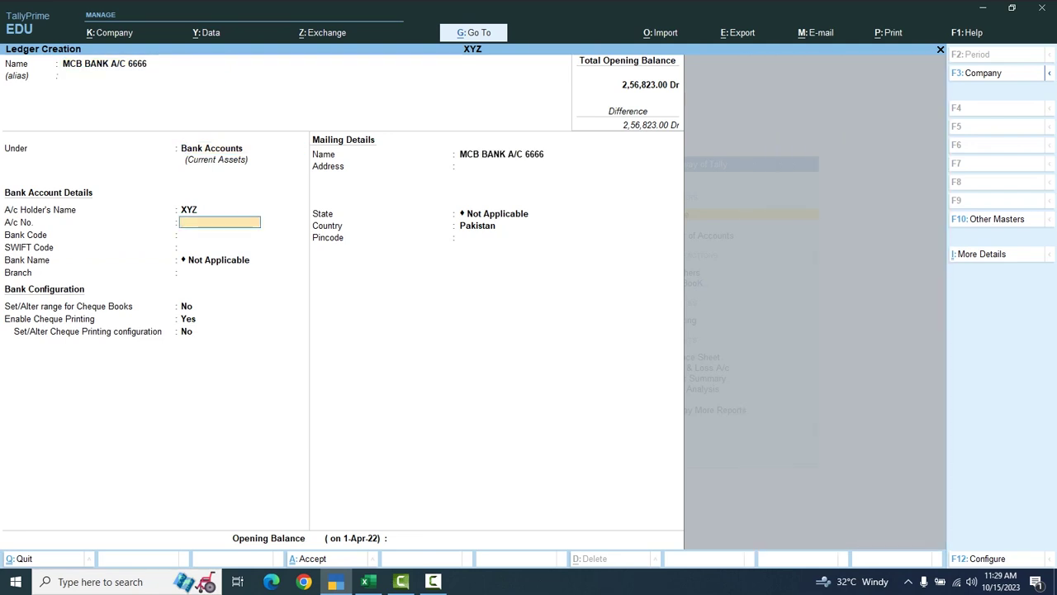
key("Return")
key("Return")
key("Return")
key("Return")
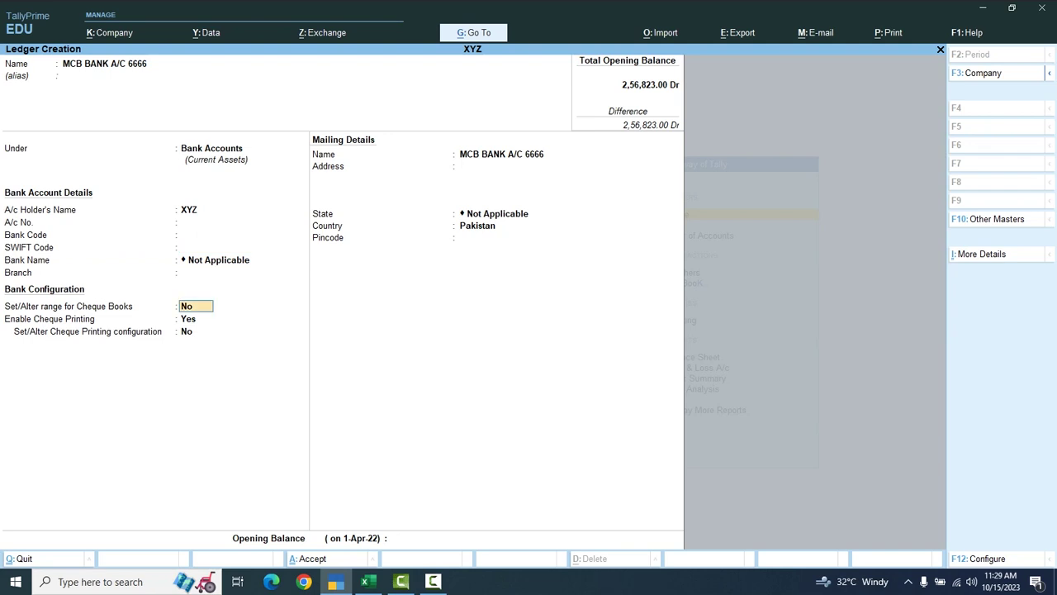
key("Return")
key("Return")
key("Return")
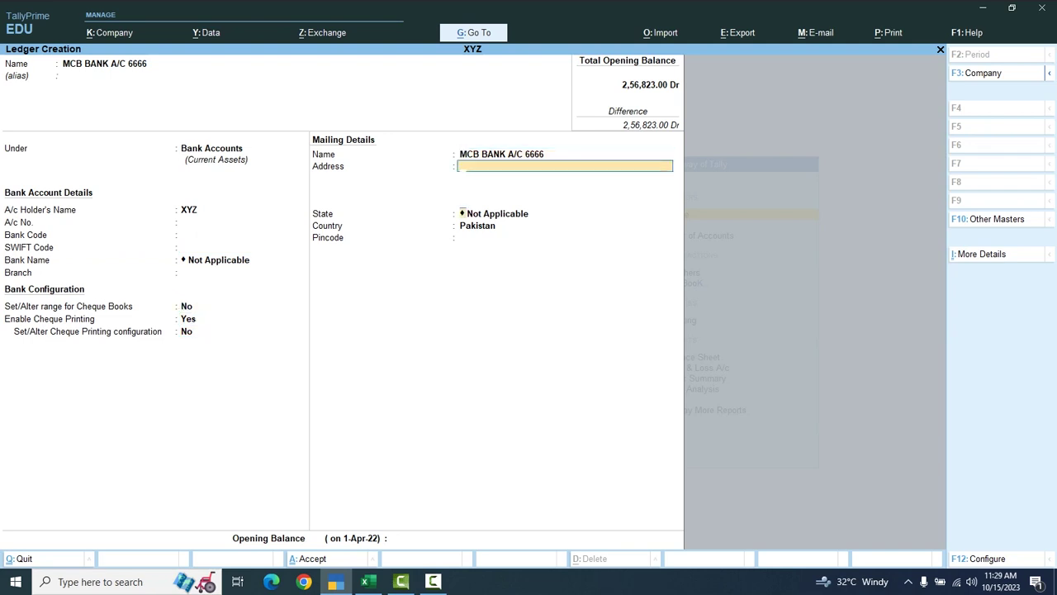
key("Return")
key("Return")
key("Return")
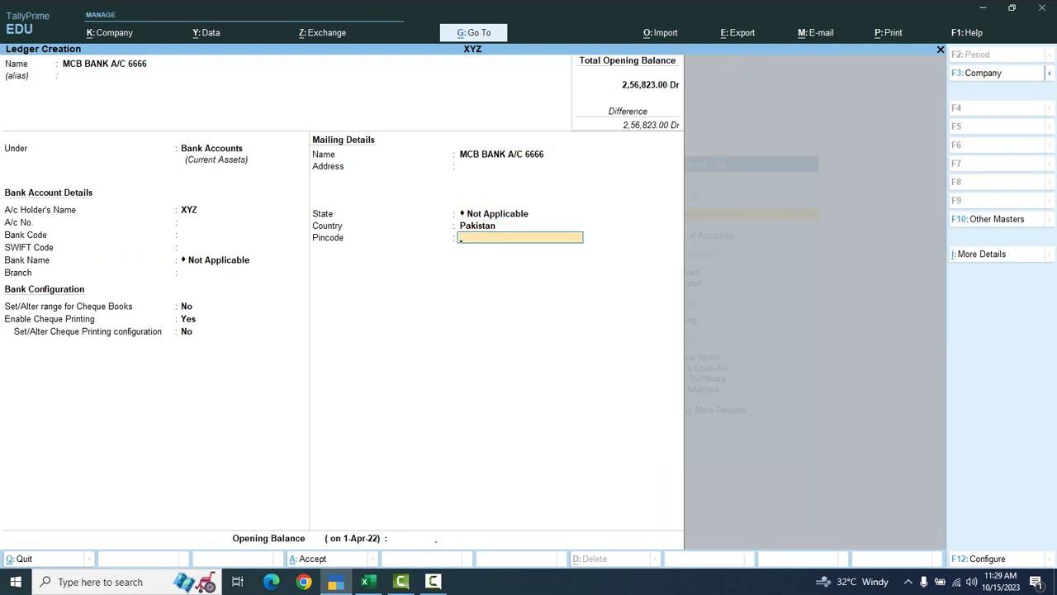
key("Return")
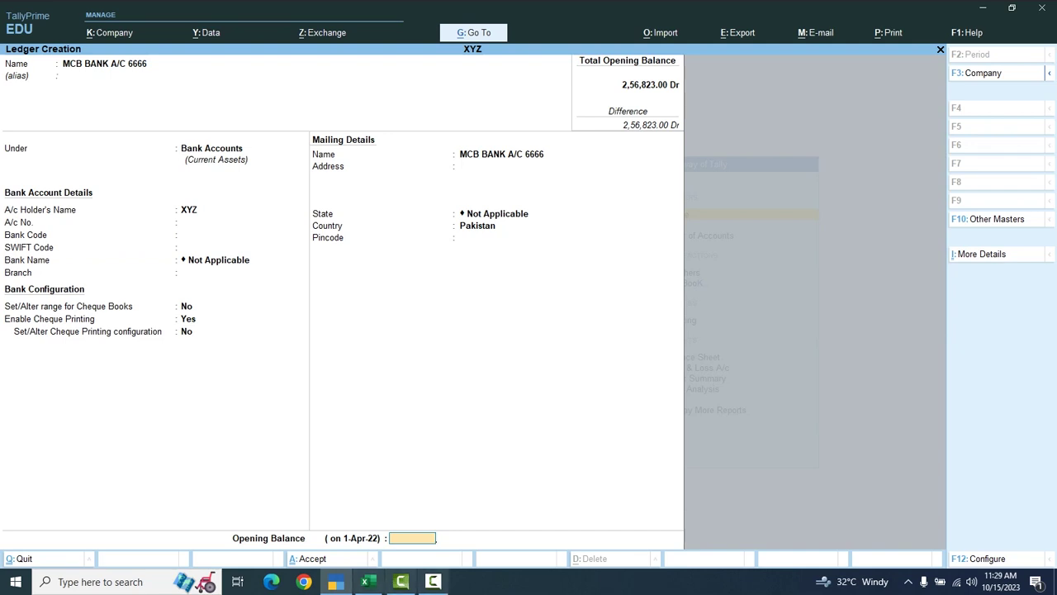
Enter the 899972 Dr opening balance and save the MCB ledger
left_click(369, 581)
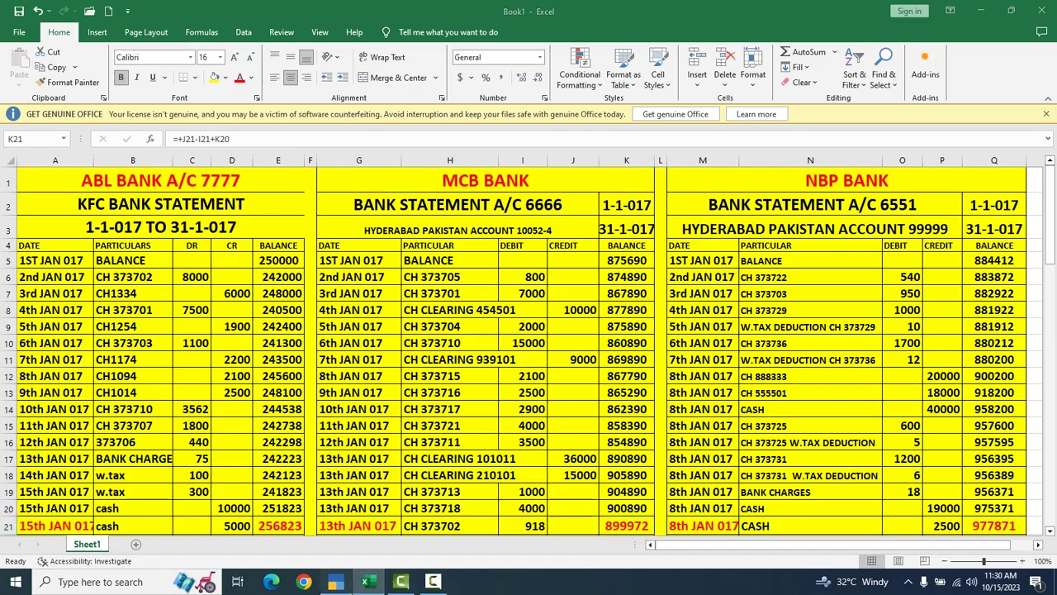
key("alt+Tab")
type("8")
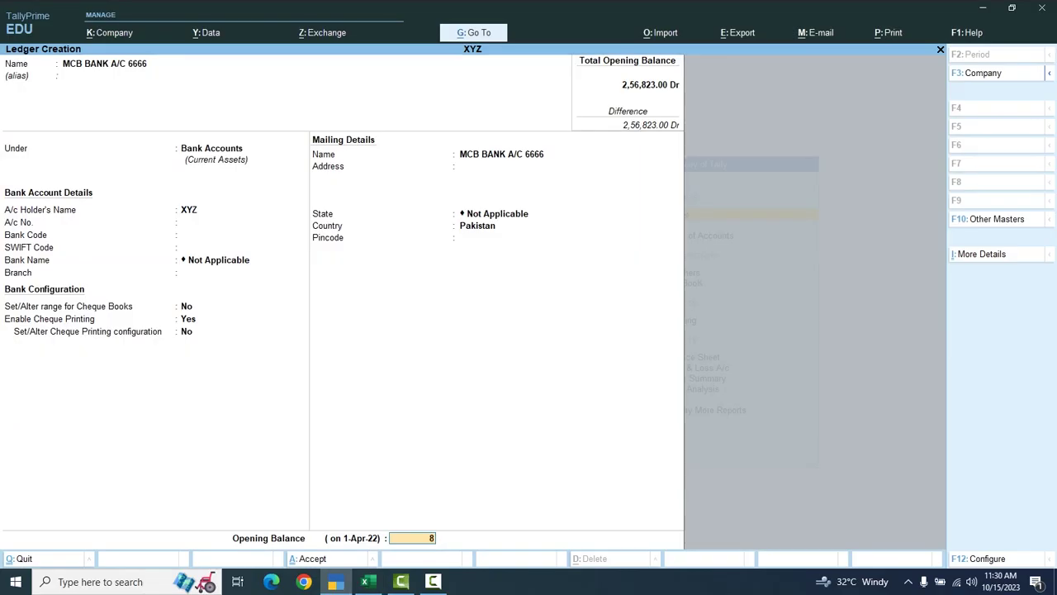
type("99972")
key("Return")
key("Return")
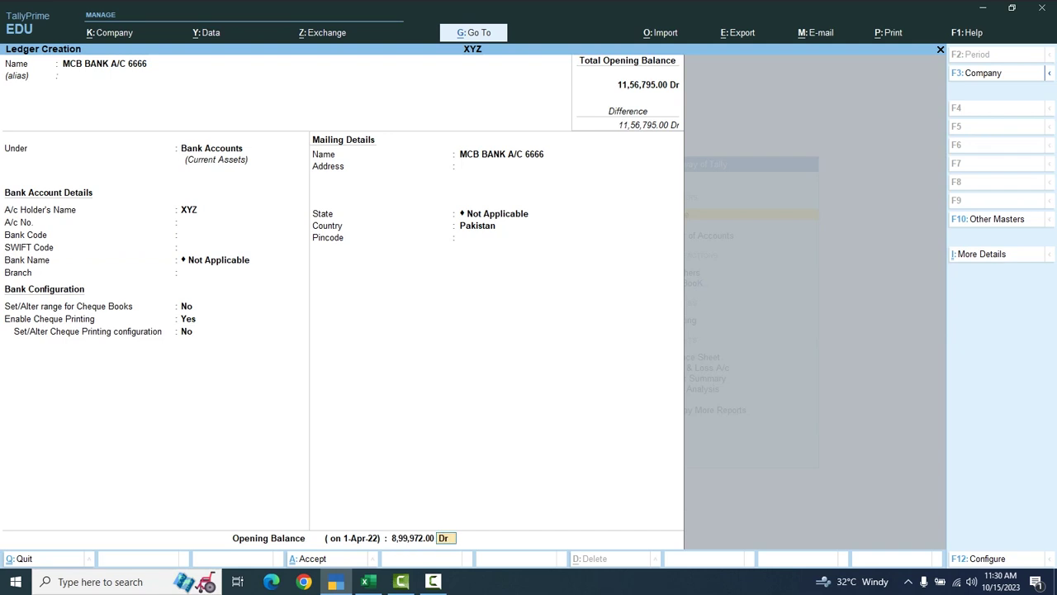
key("Return")
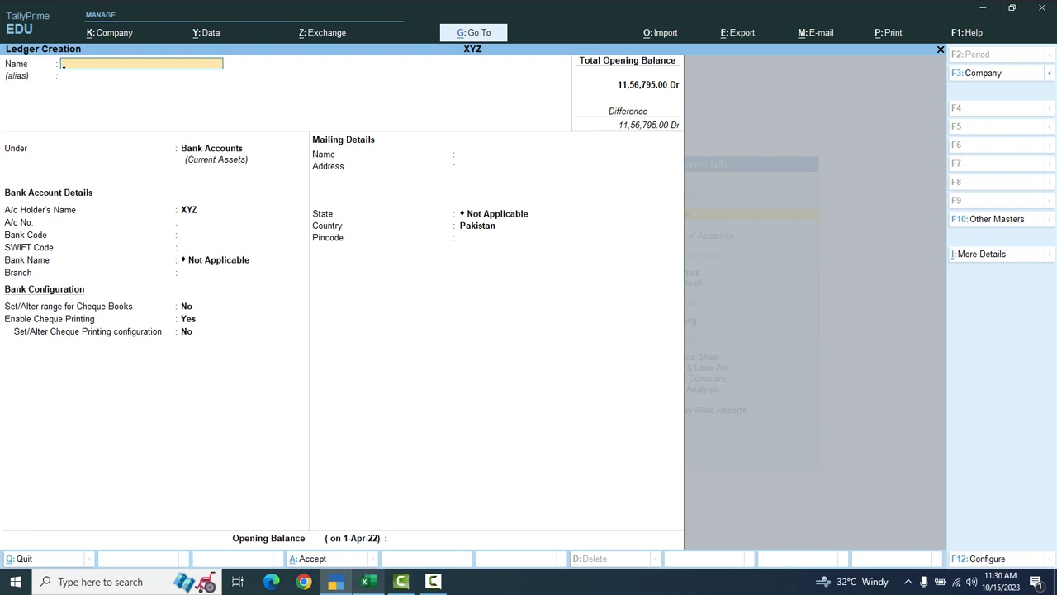
left_click(368, 581)
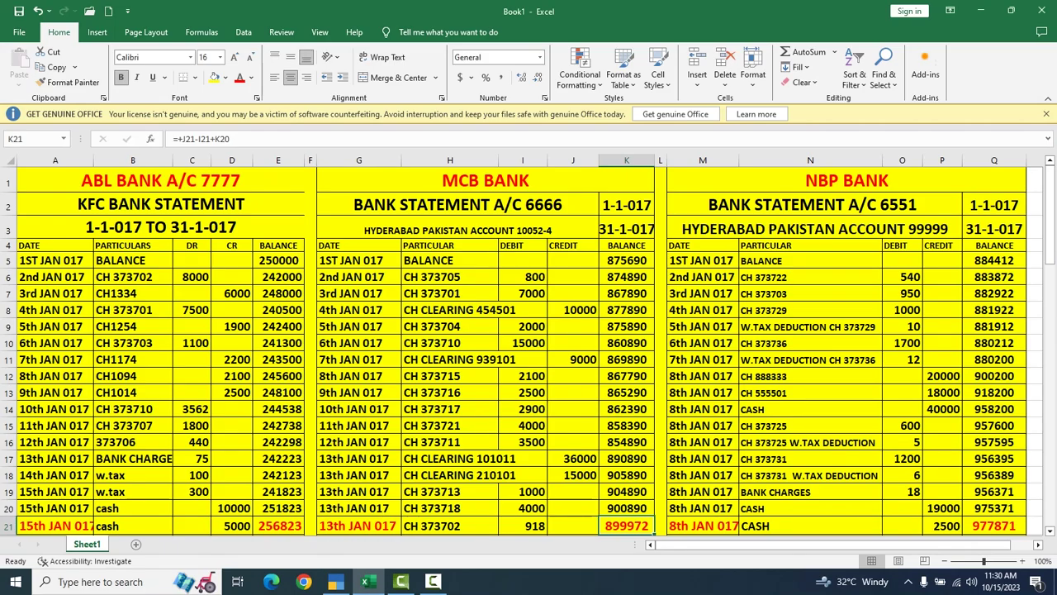
Name the ledger NBP BANK A/C 6551 under Bank Accounts and skip to the opening balance
left_click(847, 180)
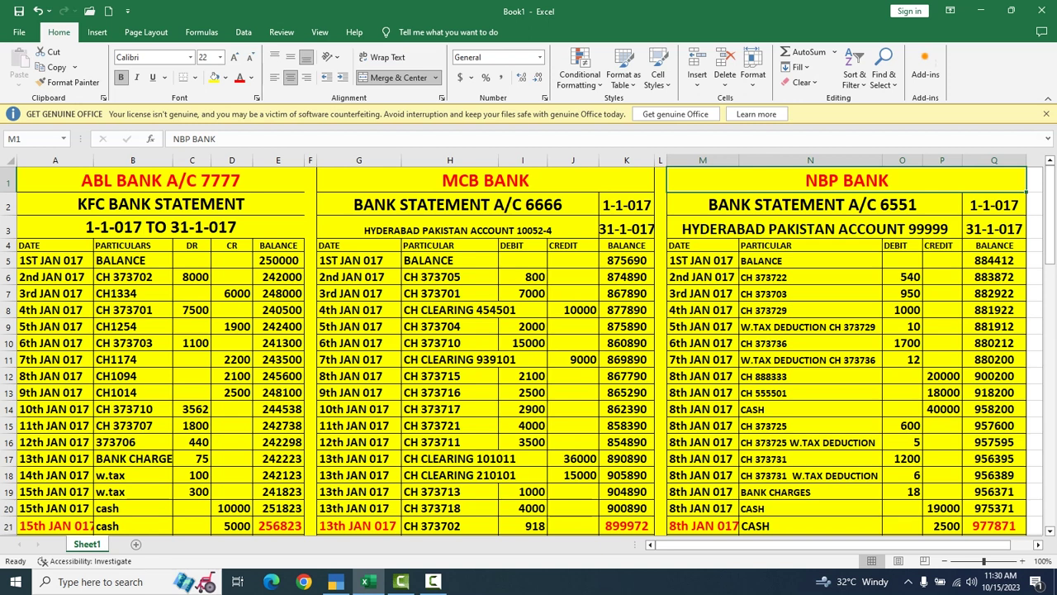
left_click(335, 581)
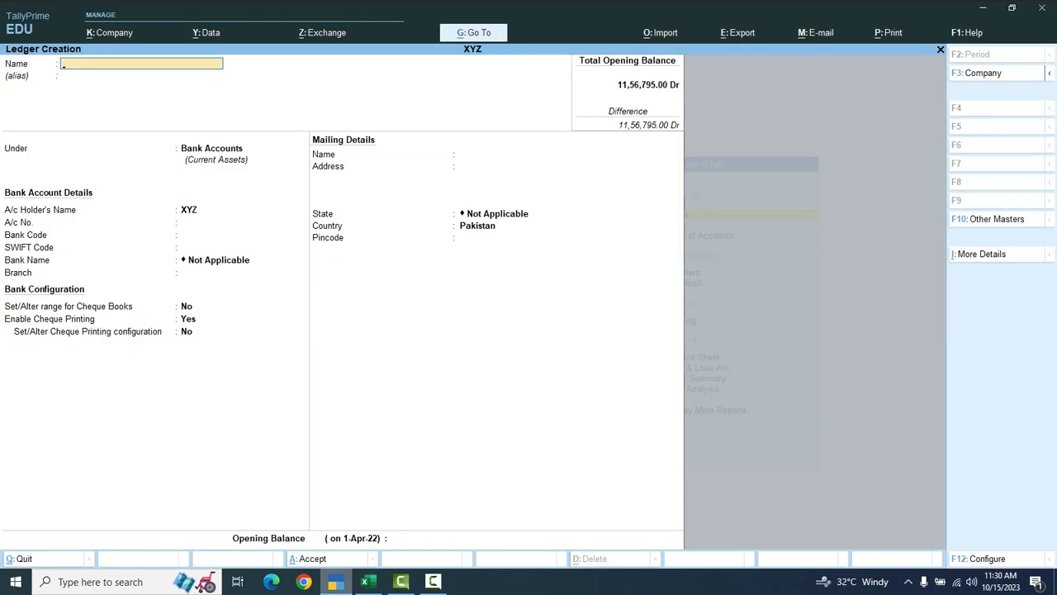
type("NBP BA")
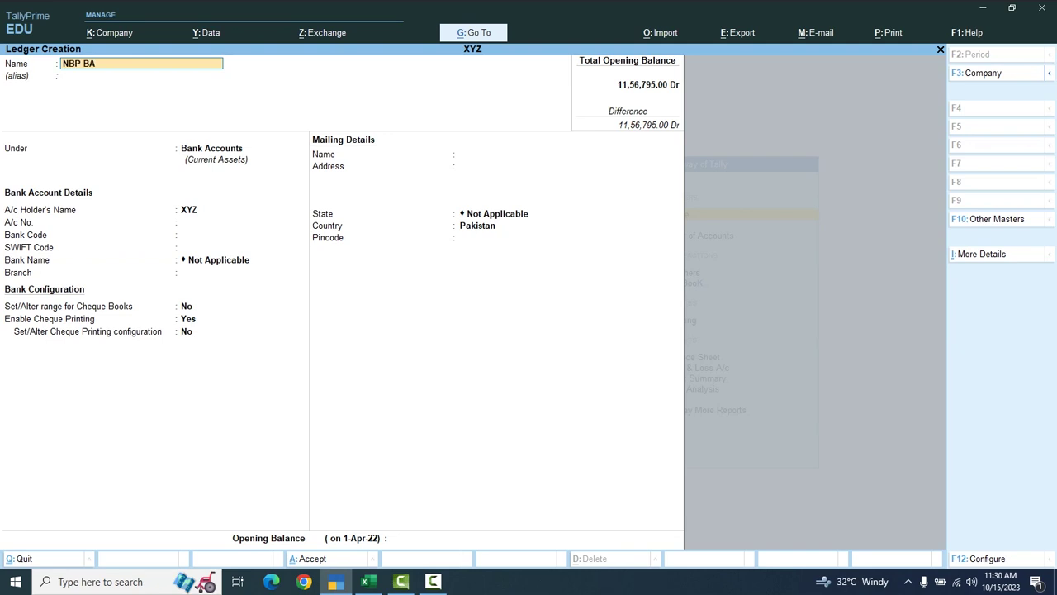
type("NL")
key("BackSpace")
type("K A/C")
left_click(368, 581)
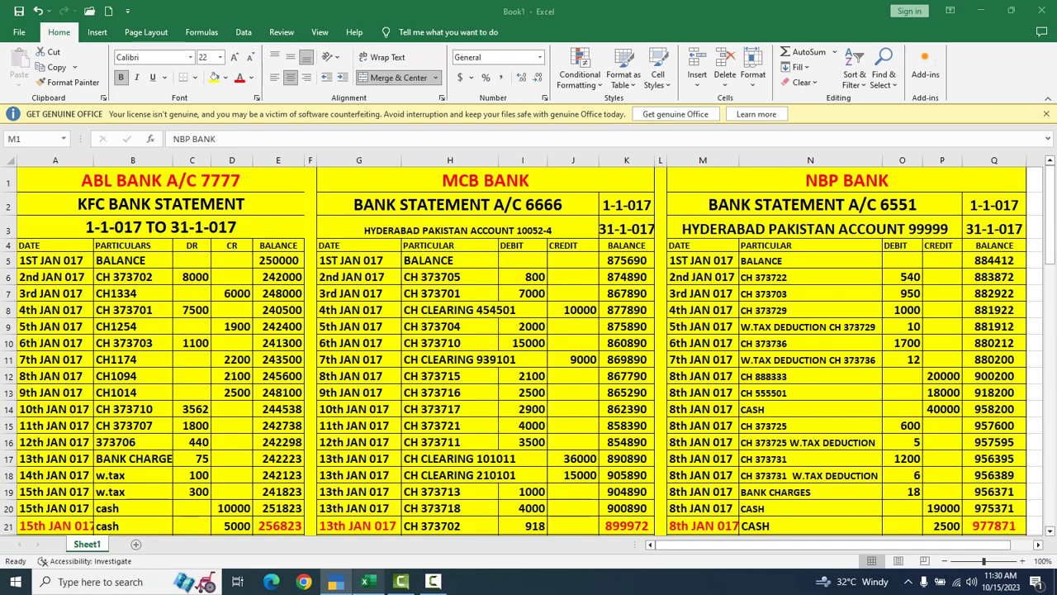
left_click(368, 581)
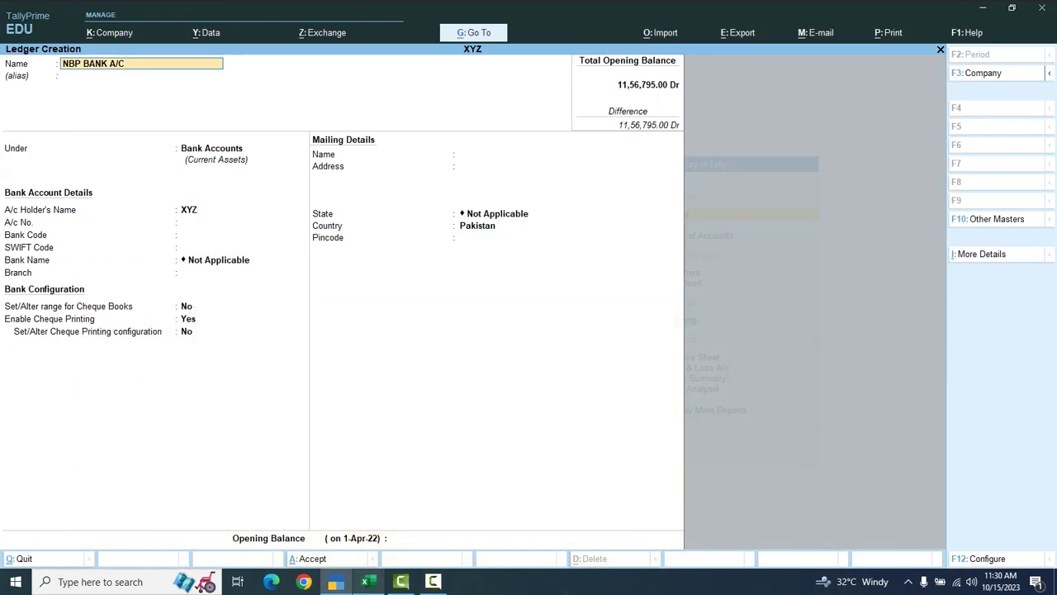
type("6551")
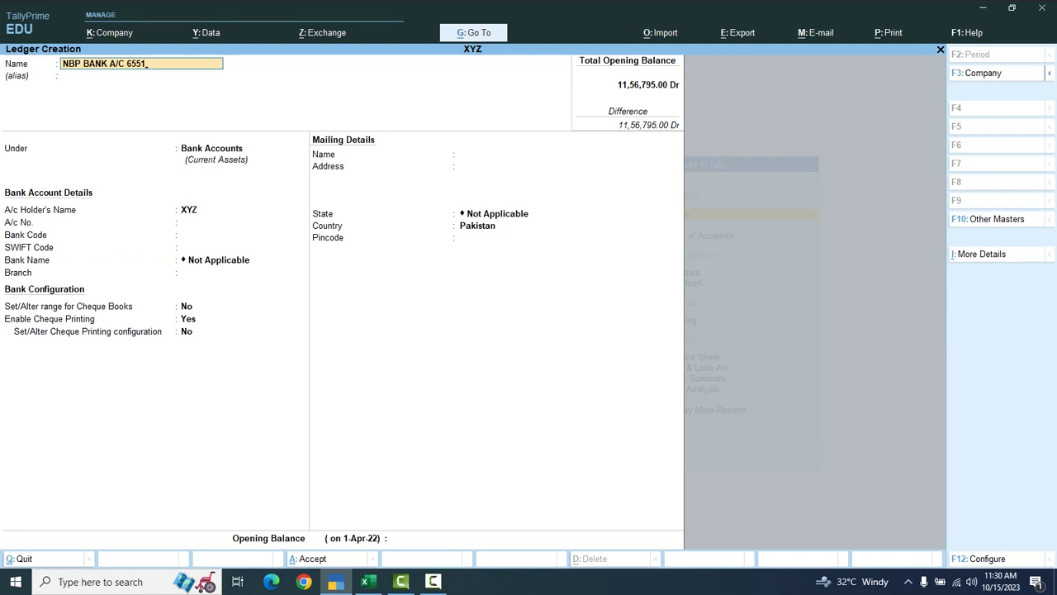
key("Return")
key("Return")
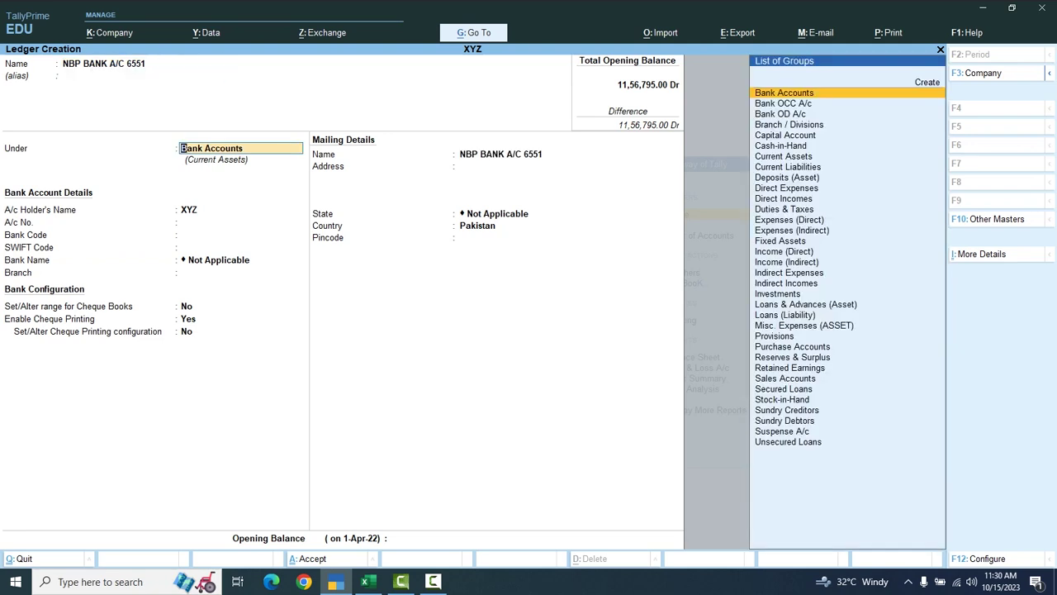
key("Return")
key("Return")
key("Return")
key("Return")
key("Return")
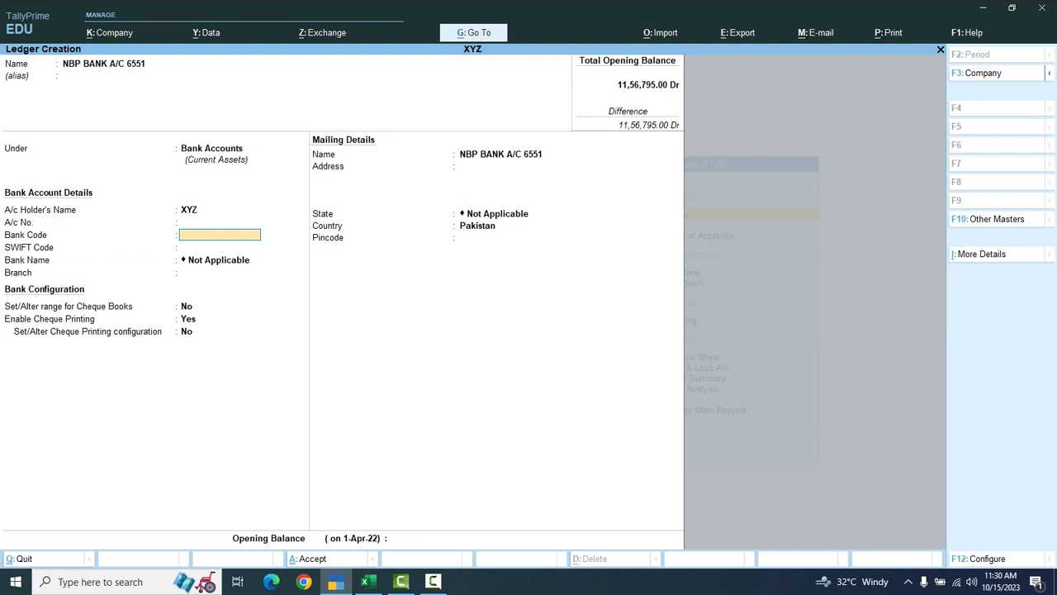
key("Return")
key("Return")
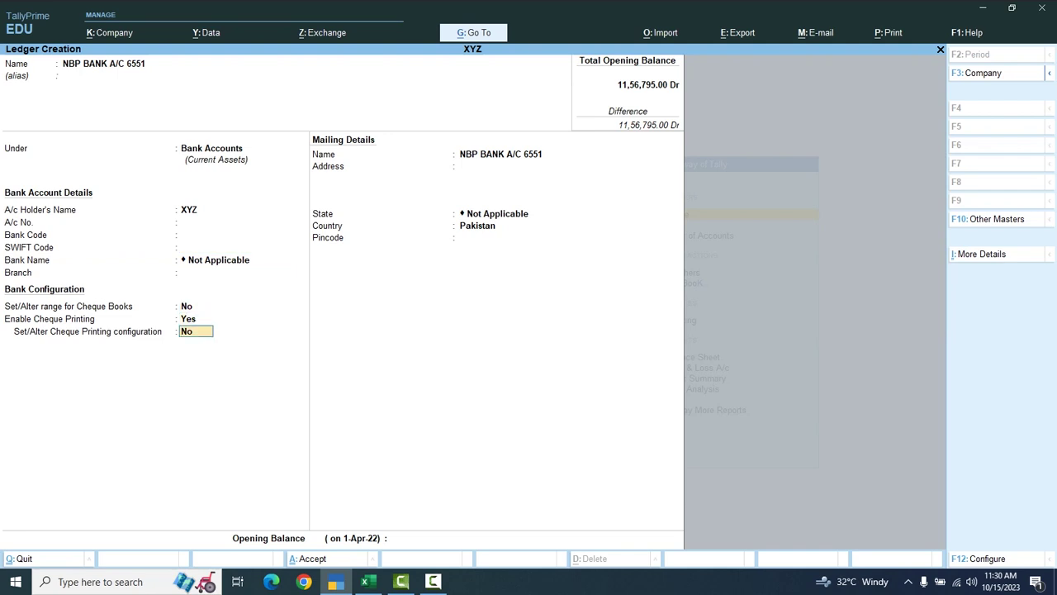
key("Return")
key("Return")
key("Return")
key("Return")
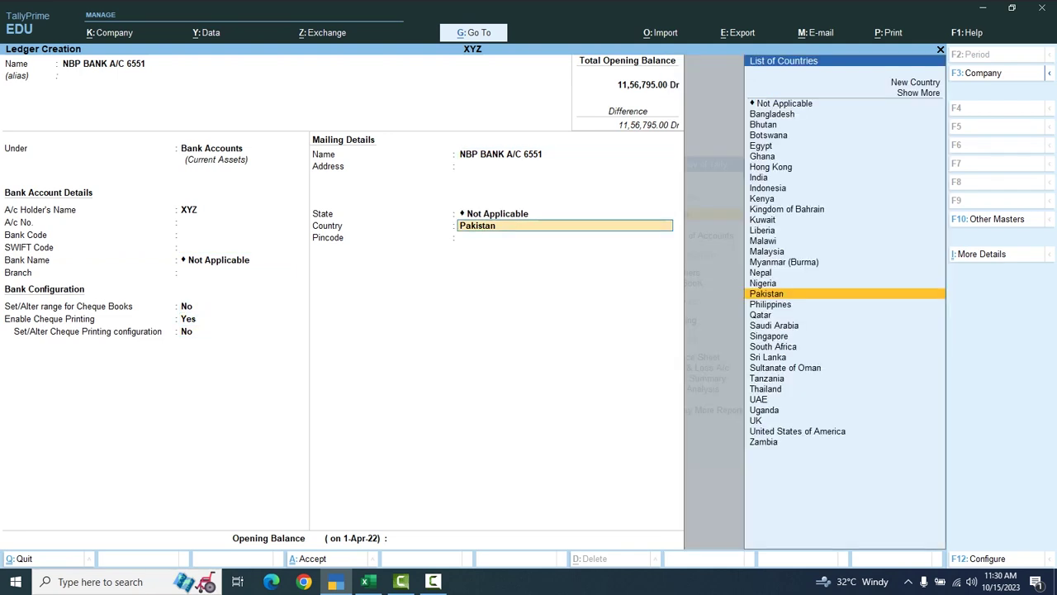
key("Return")
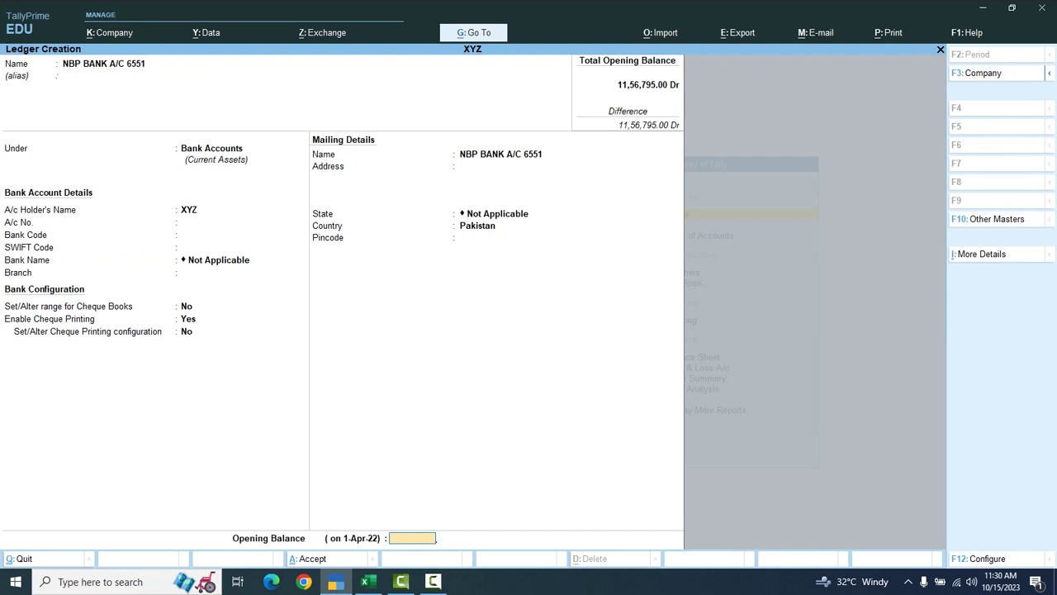
Enter the 9,77,871.00 Dr opening balance from cell Q21 and save the NBP ledger
left_click(368, 581)
left_click(993, 525)
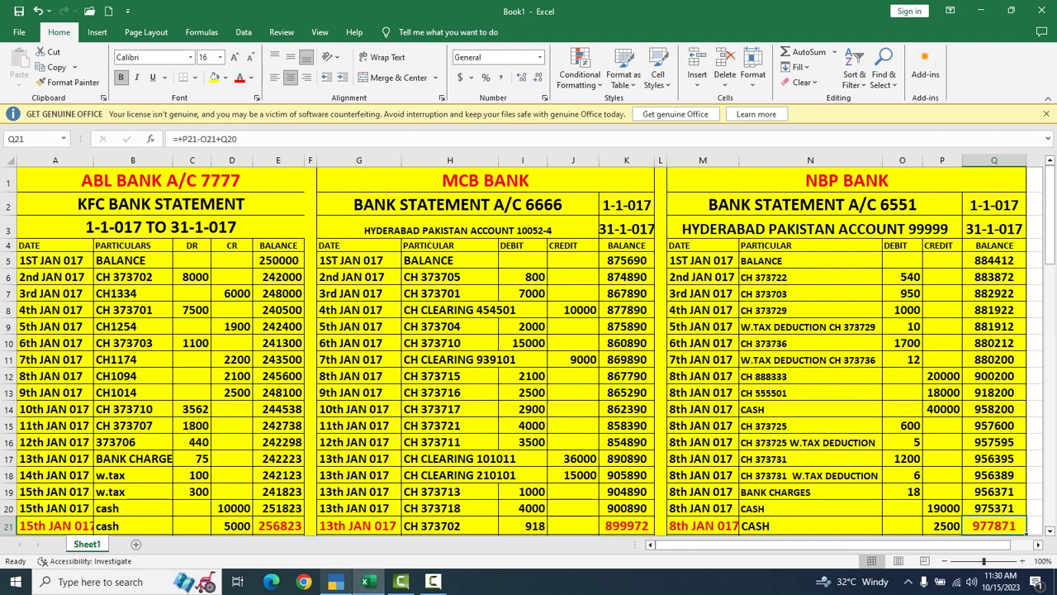
left_click(335, 582)
type("9")
type("7787")
type("71")
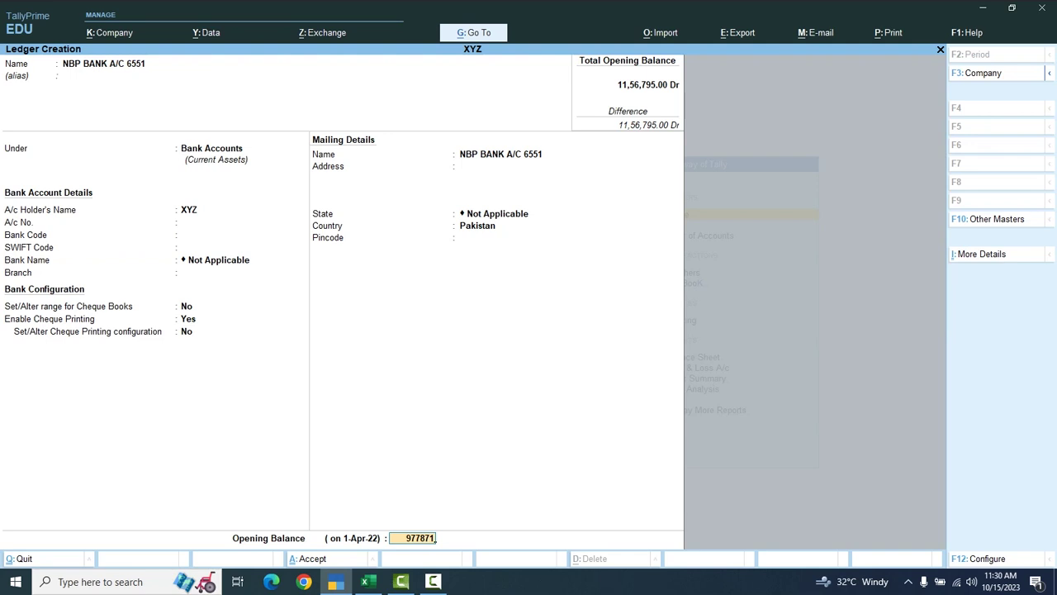
key("Return")
key("Return")
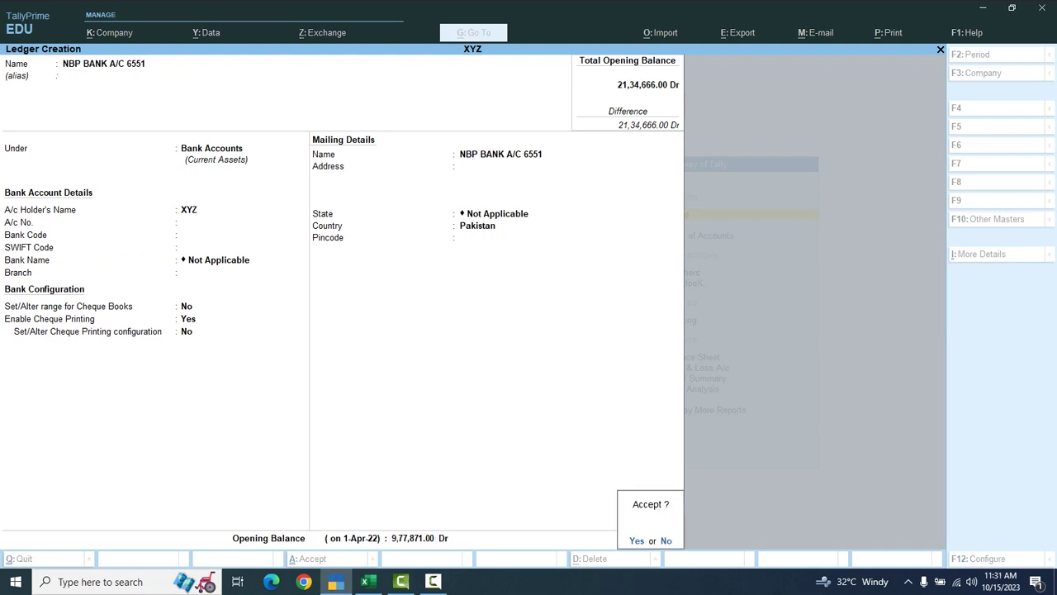
key("Return")
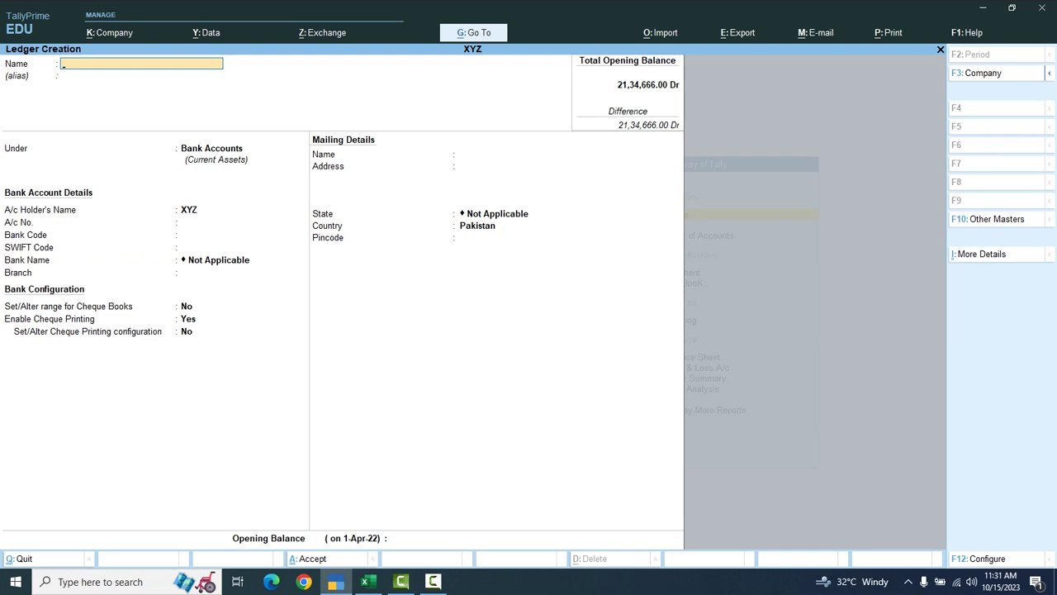
Exit Ledger Creation and the List of Masters back to the Gateway of Tally
key("Escape")
key("Return")
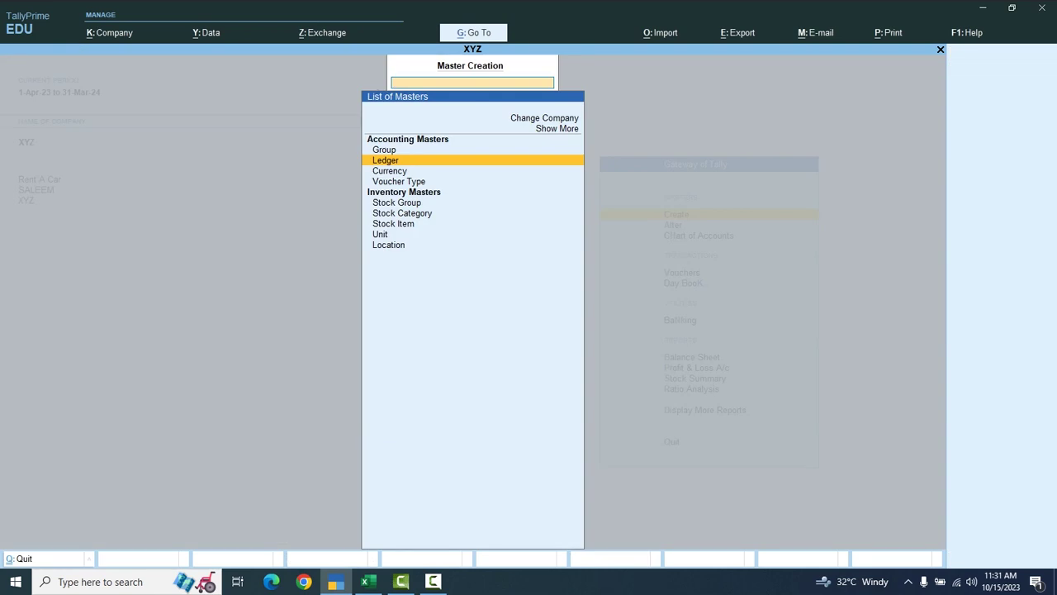
key("Escape")
key("Escape")
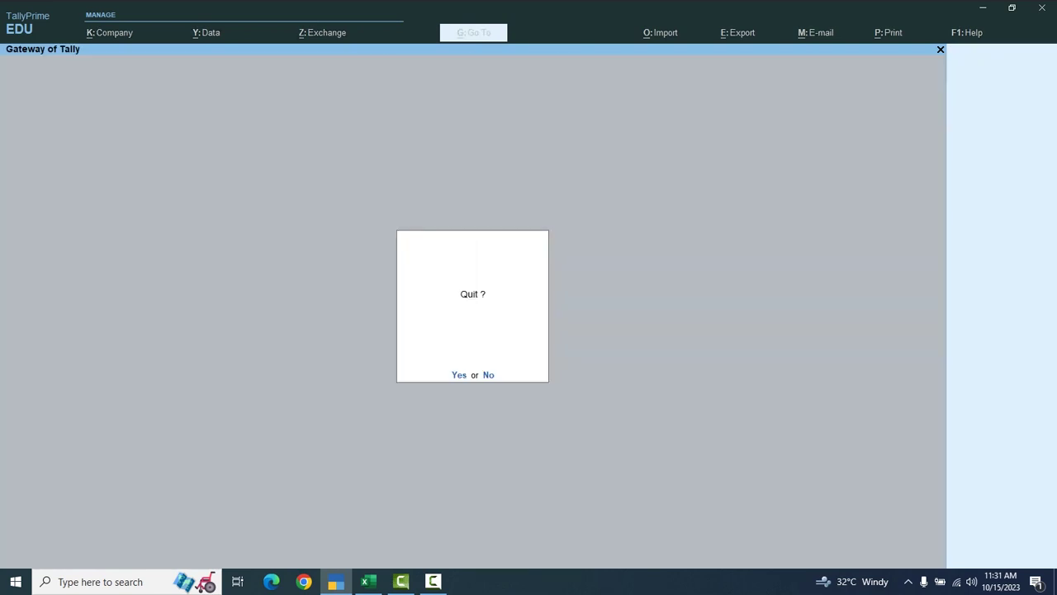
key("Escape")
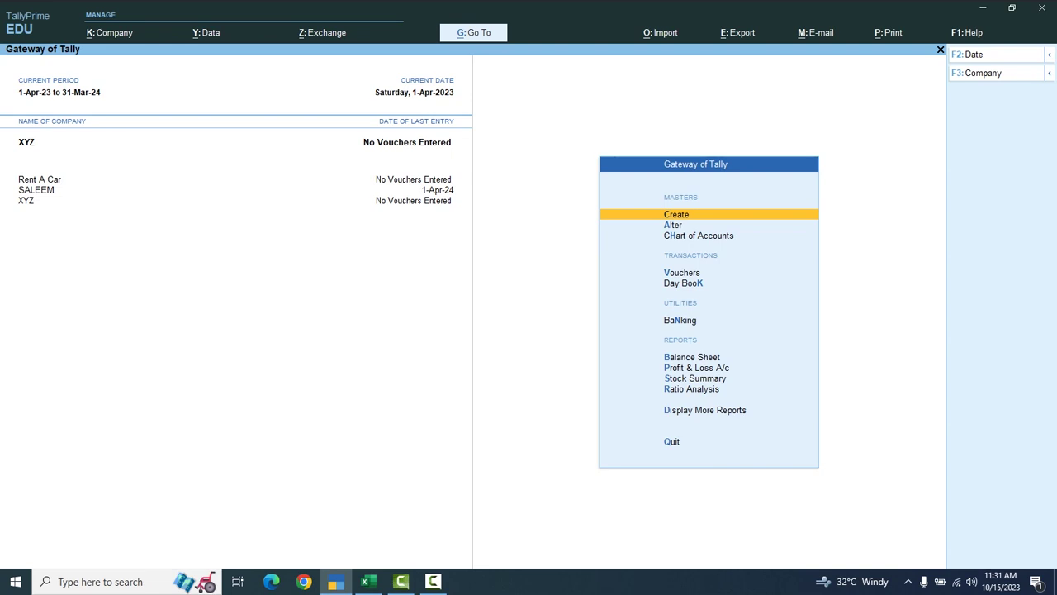
Review the ABL, MCB and NBP bank ledger rows in the ledger-wise Trial Balance
key("d")
key("Return")
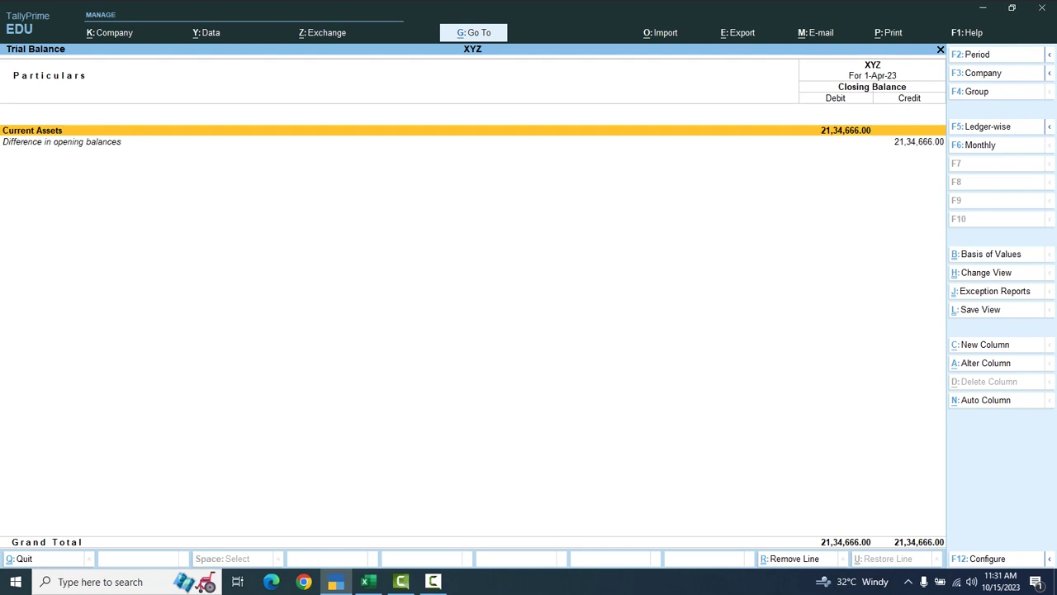
key("F5")
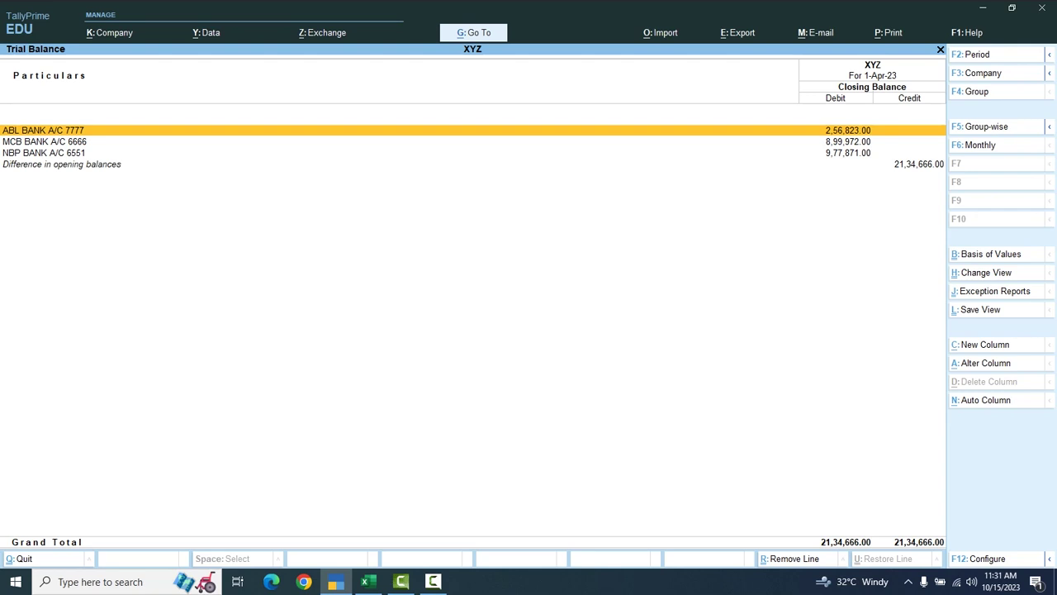
key("Down")
key("Up")
key("Down")
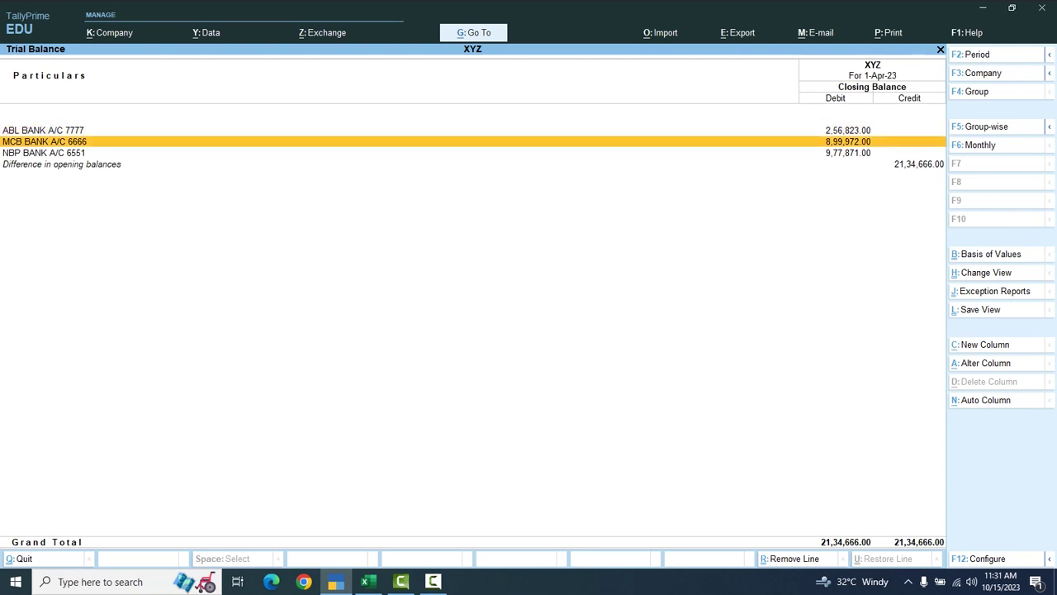
key("Down")
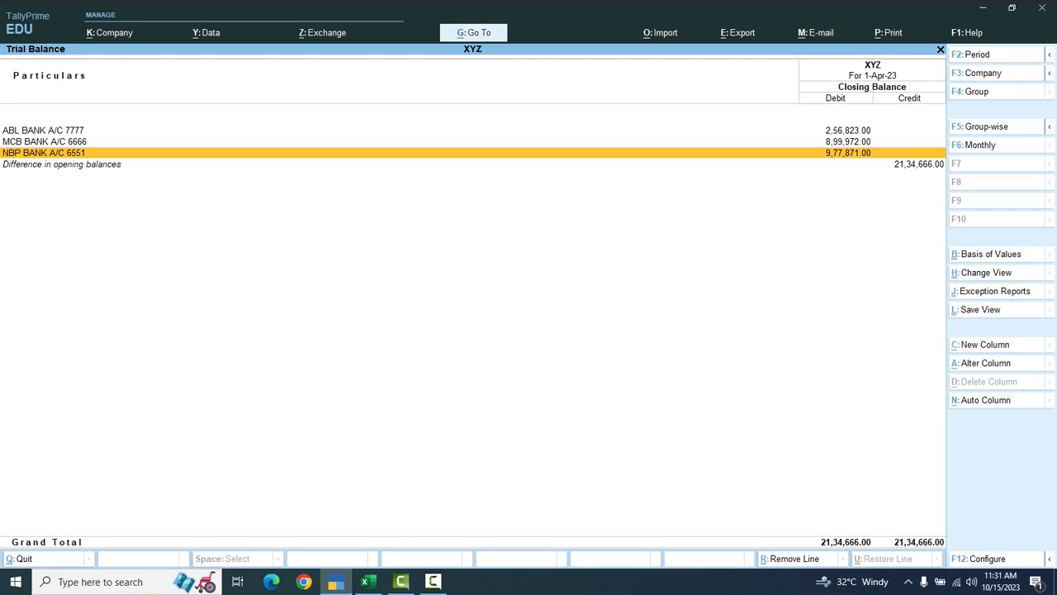
key("Escape")
Go back to master creation and open a new Ledger Creation form
key("Escape")
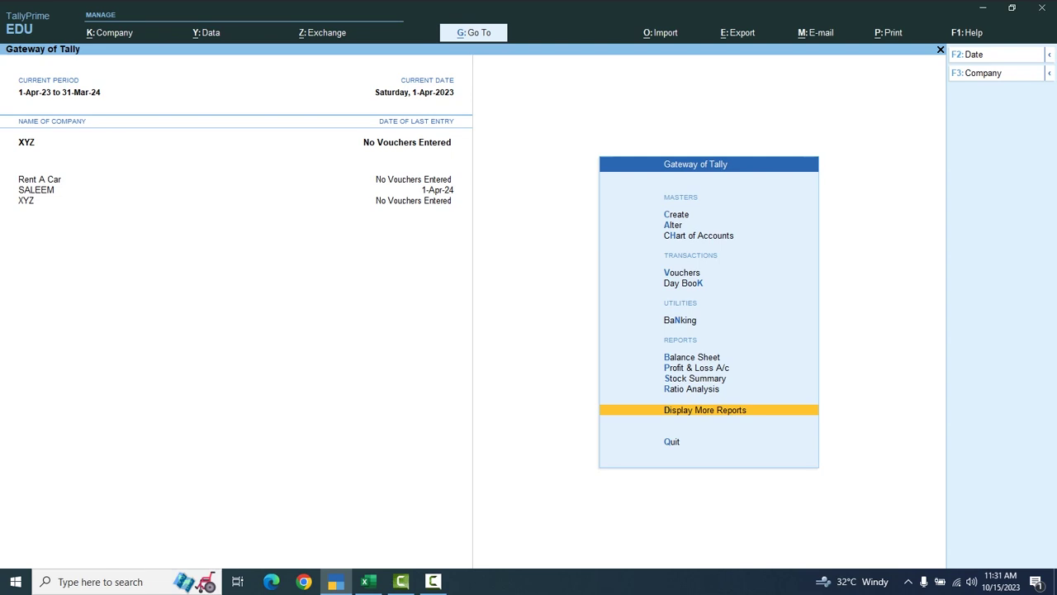
key("Escape")
key("n")
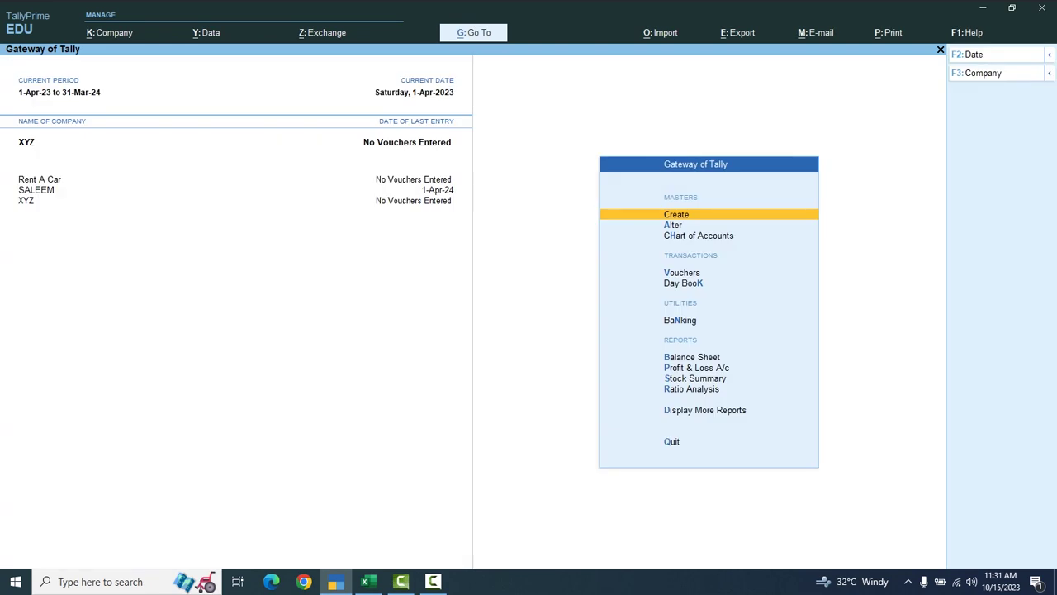
key("Return")
key("Down")
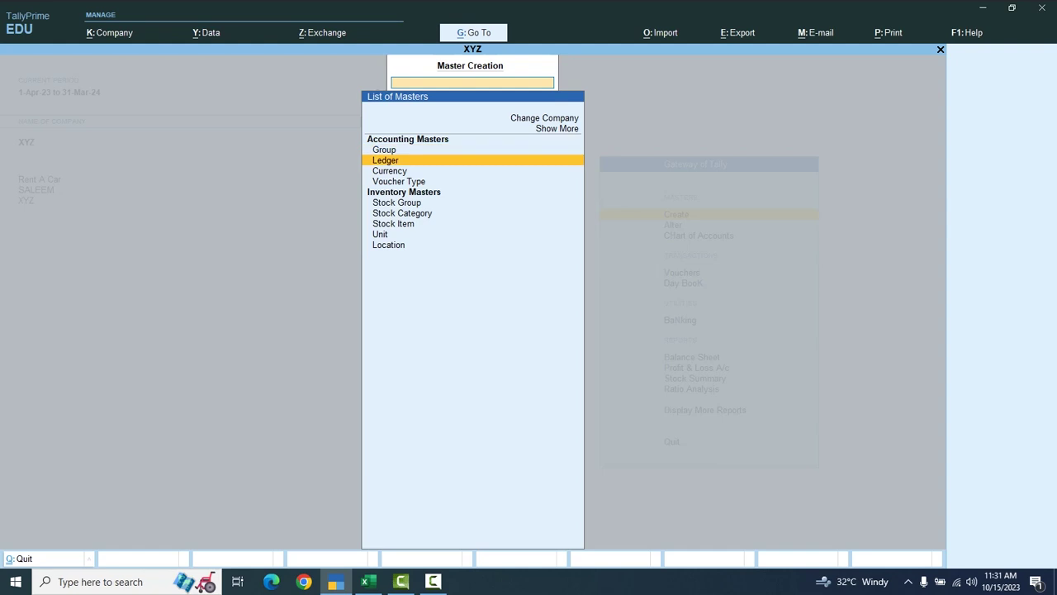
type("F")
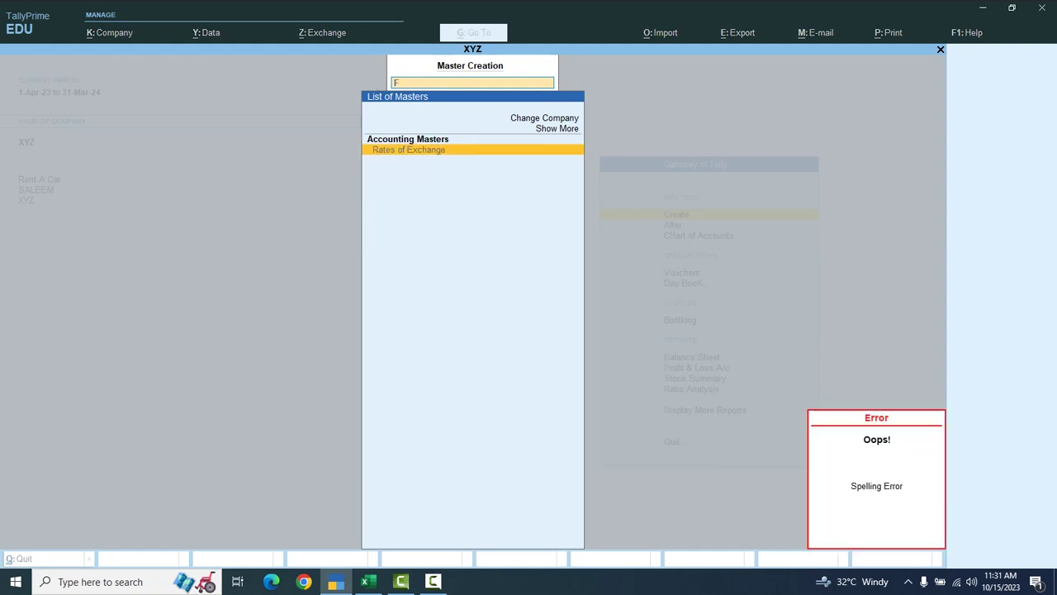
key("BackSpace")
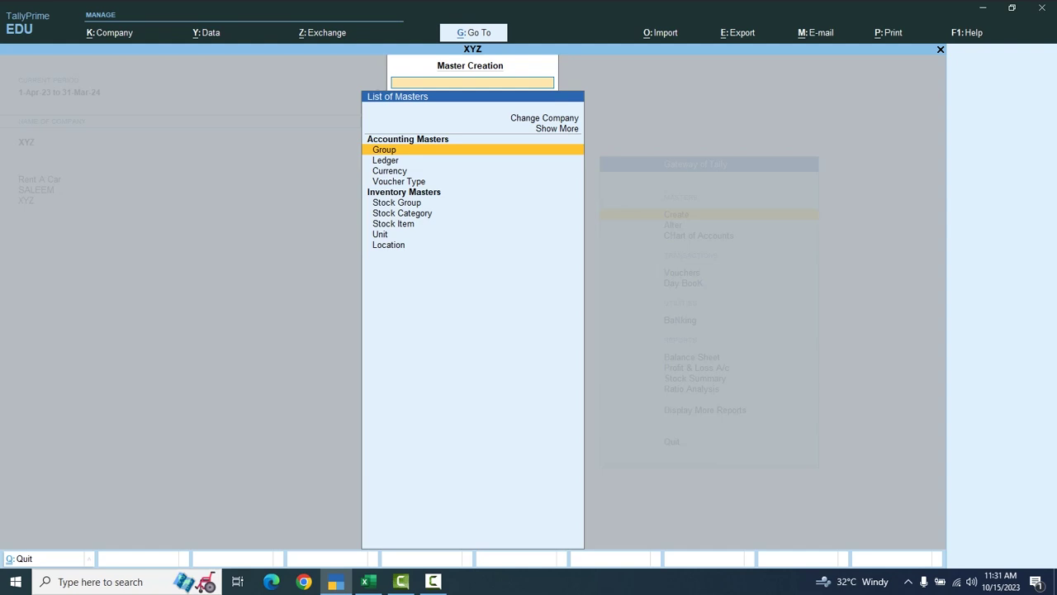
key("Down")
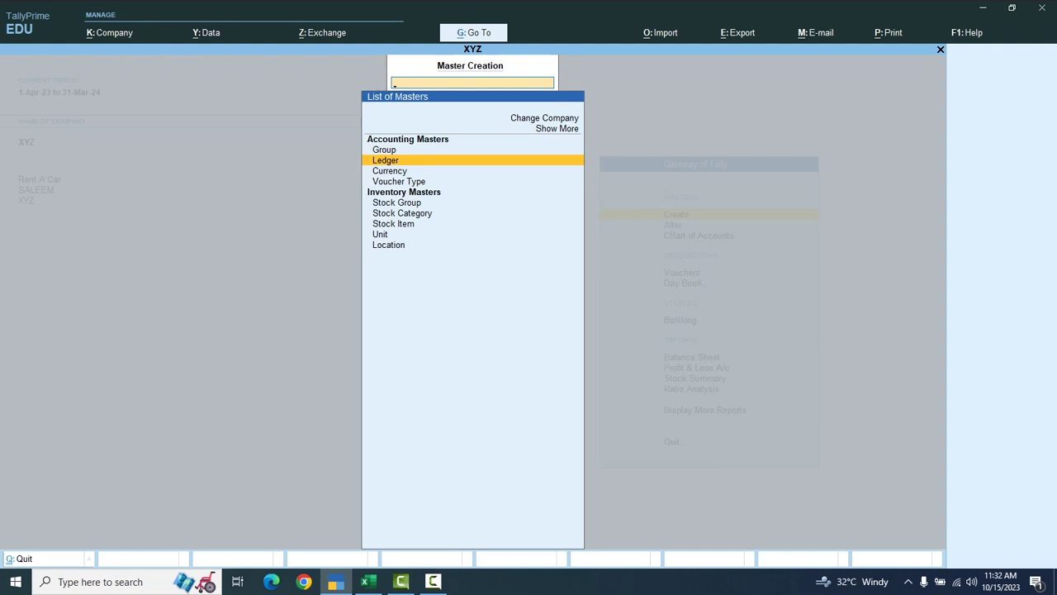
key("Return")
Create the FURNITURE ledger under Fixed Assets, leaving the opening balance blank
type("FURNITURE")
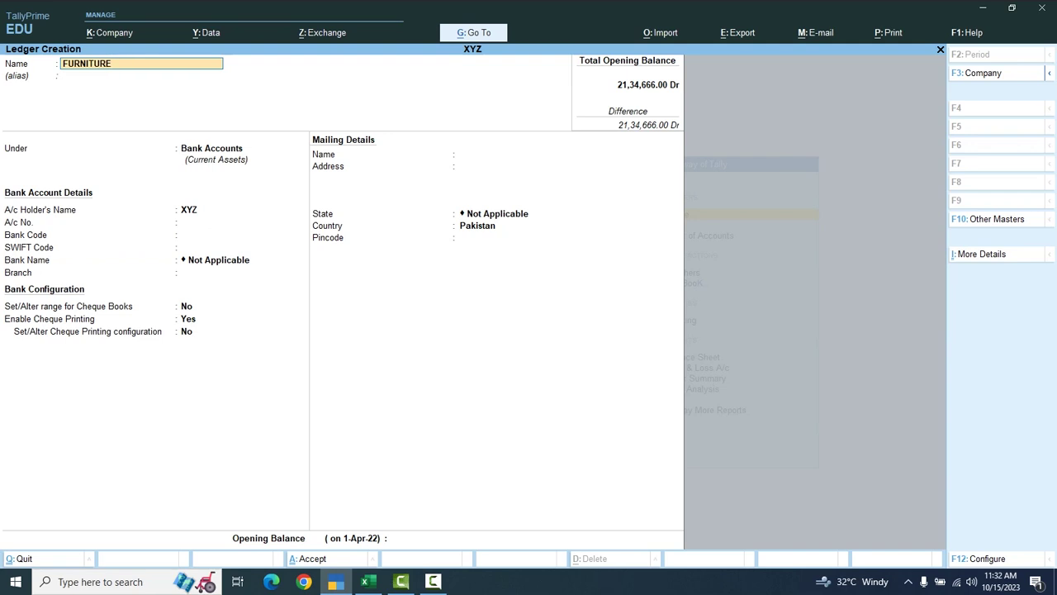
key("Return")
key("Return")
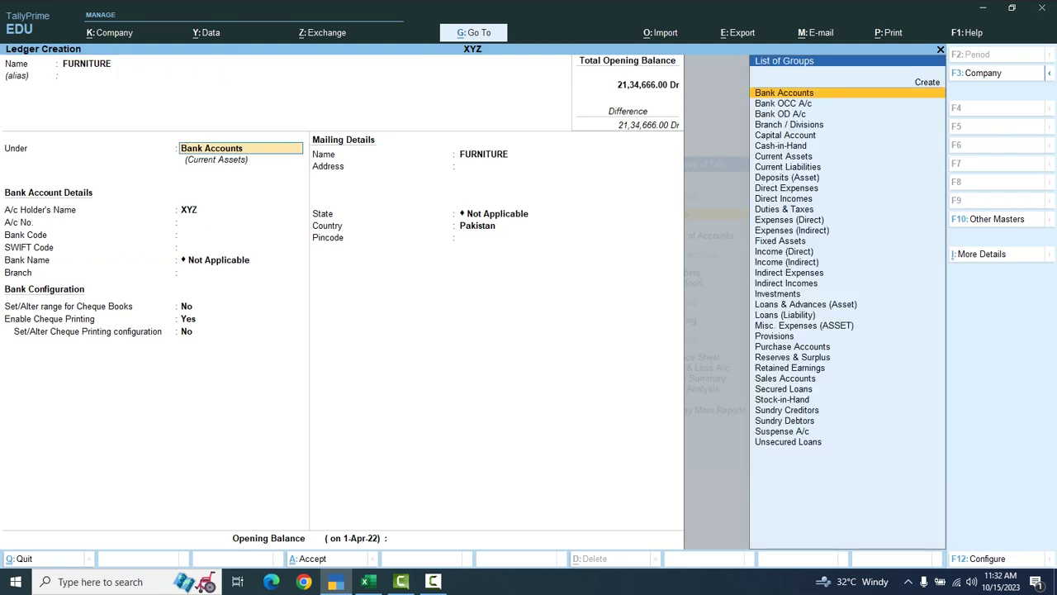
key("Down")
key("Down")
key("Down")
key("Down")
key("Down")
key("Down")
key("Down")
key("Down")
key("Down")
key("Down")
key("Down")
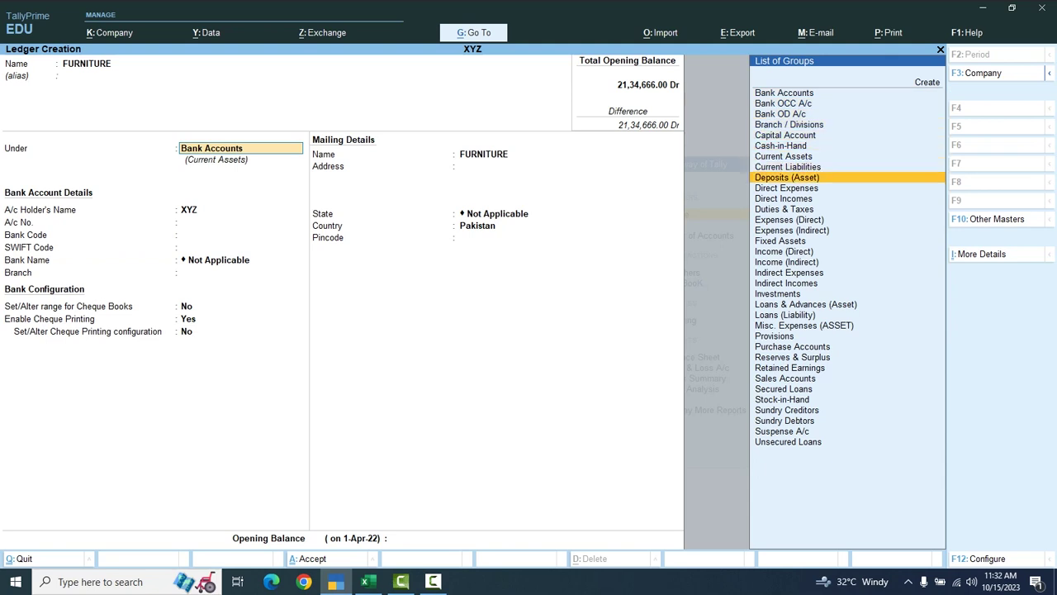
key("Down")
key("Down")
key("Down")
key("Return")
key("Return")
key("Return")
key("Return")
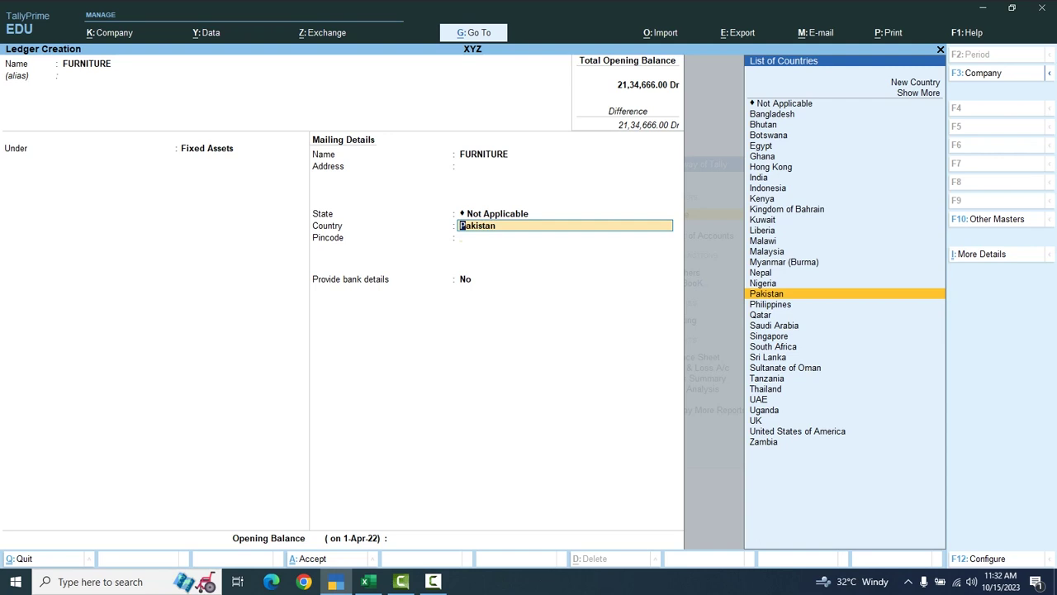
key("Return")
key("Return")
key("Return")
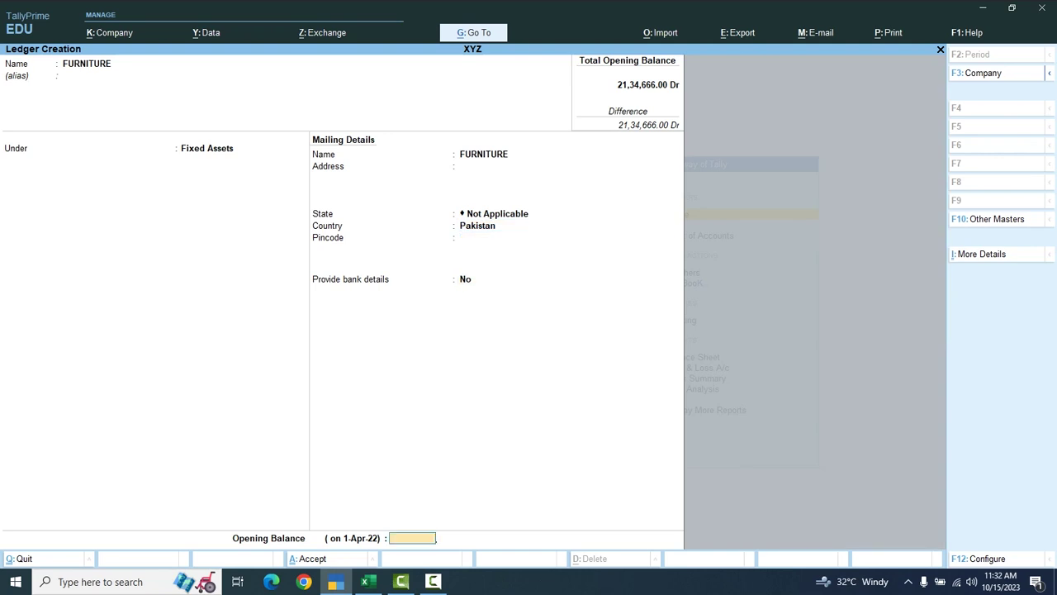
key("Return")
Save FURNITURE, then enter a SALE ledger under Direct Incomes with no opening balance
key("Return")
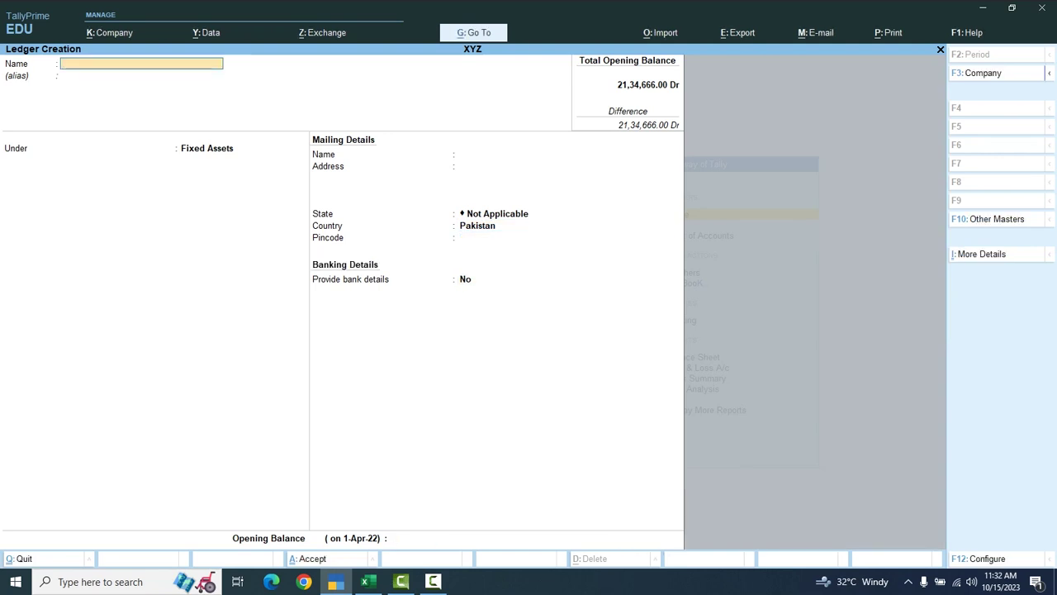
type("SALE")
key("Return")
key("Return")
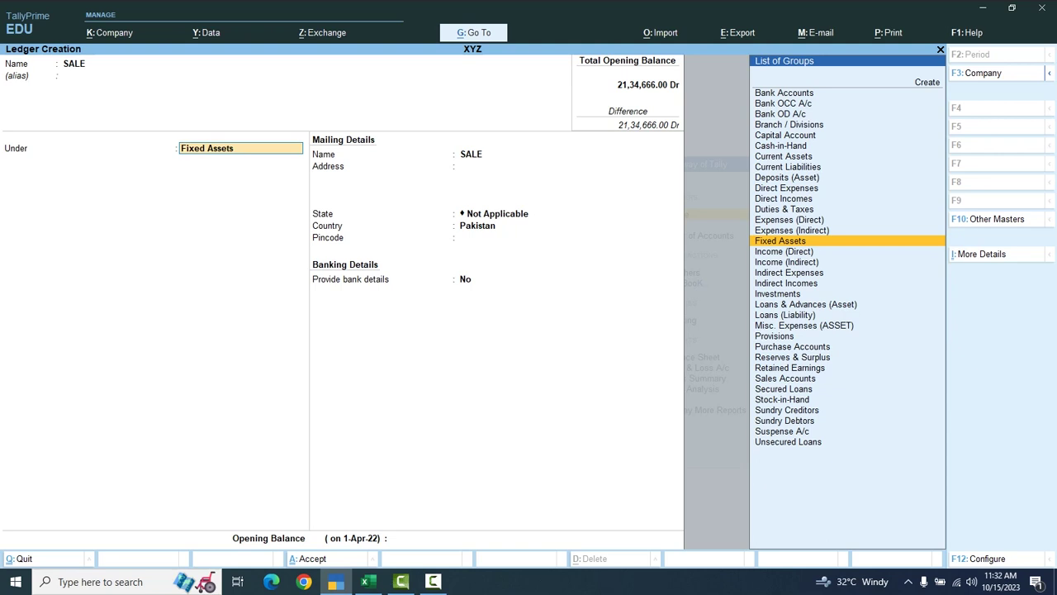
key("Up")
key("Up")
key("Up")
key("Up")
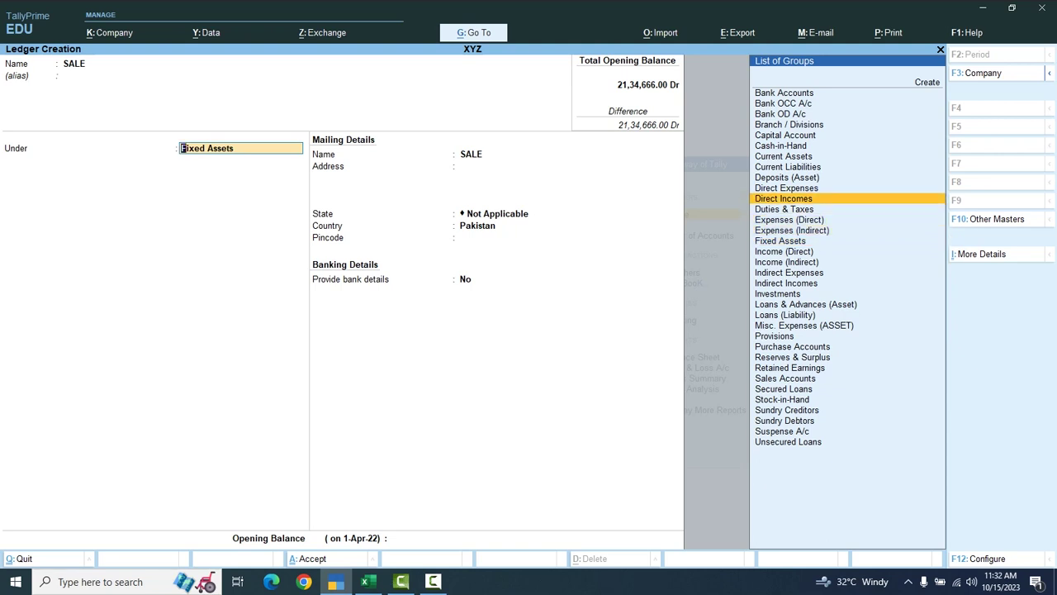
key("Return")
key("Return")
key("Return")
key("Return")
key("Return")
key("Return")
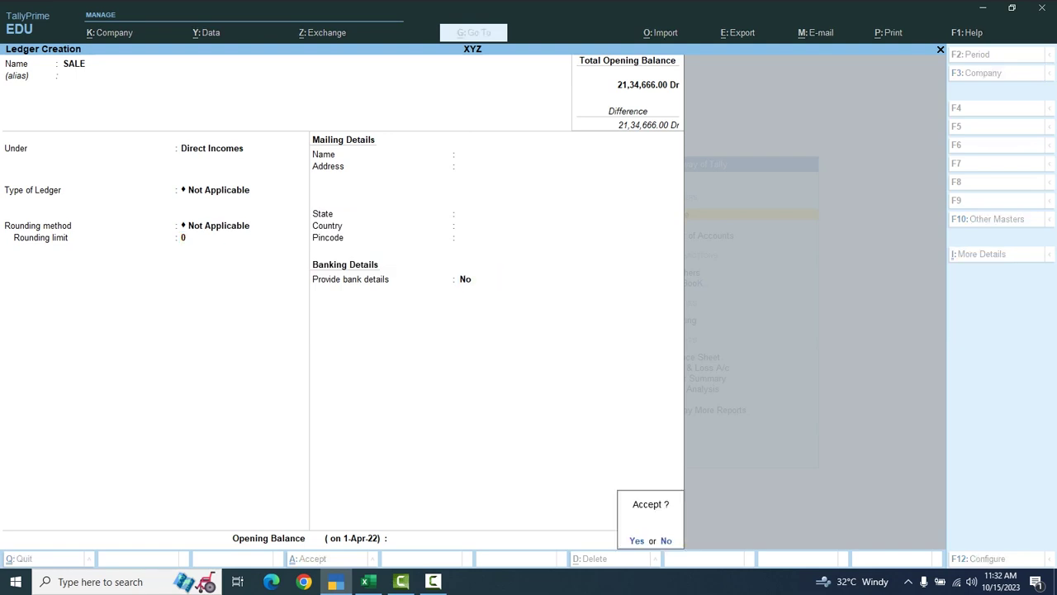
key("Return")
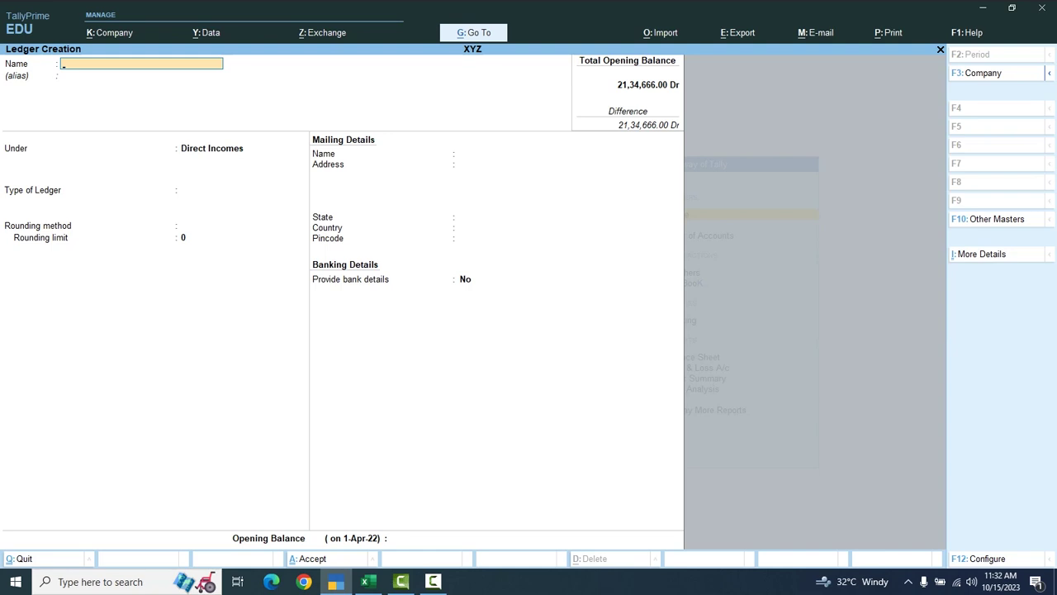
Save a MACHINERY AND EQUIPMENT ledger under Fixed Assets, country Pakistan, then quit ledger creation
type("MACHINERY AND EQUIPMENT")
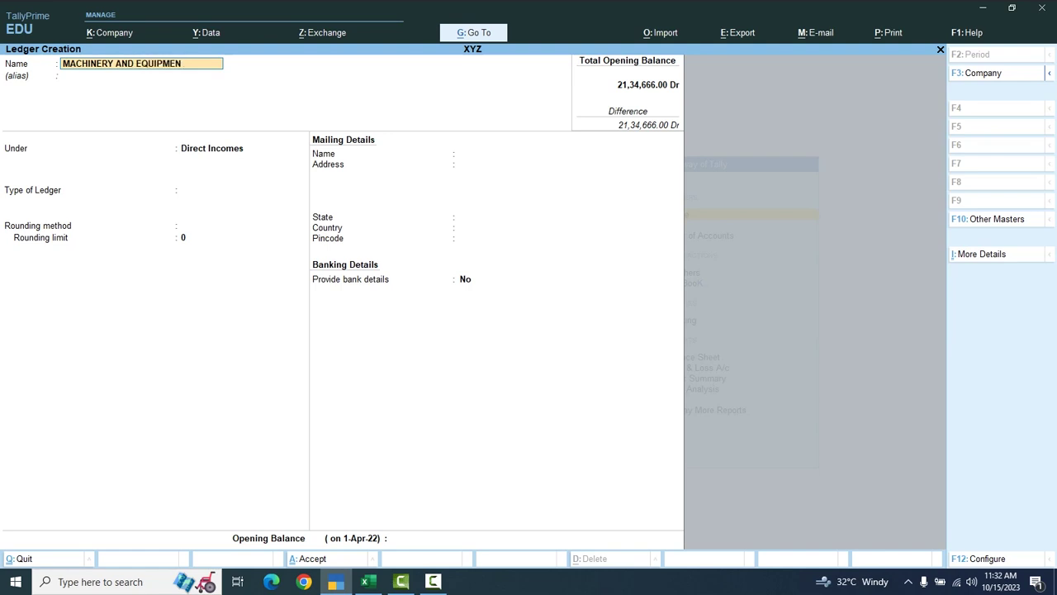
key("Return")
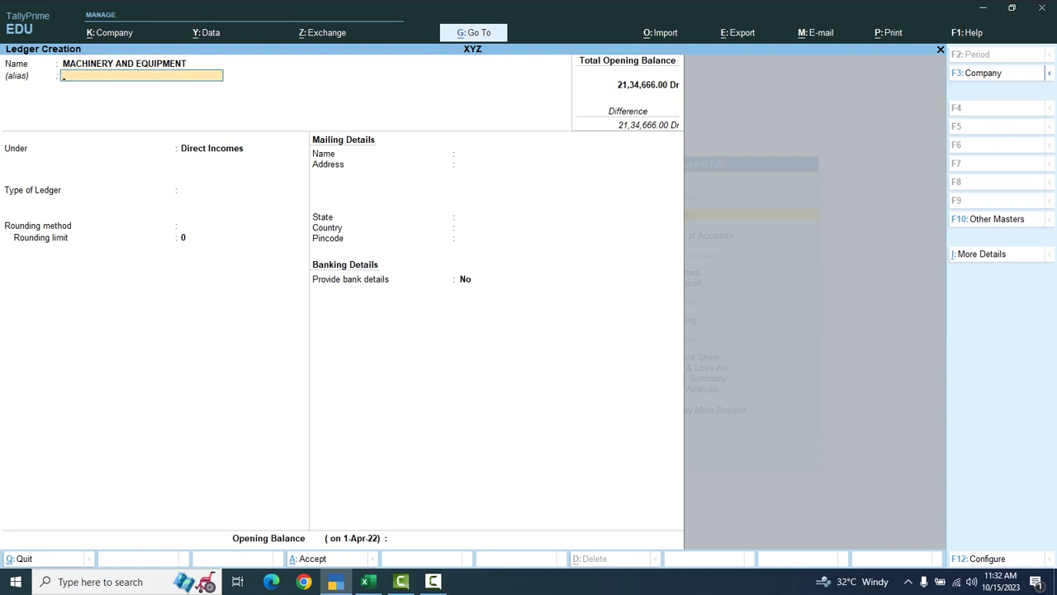
key("Return")
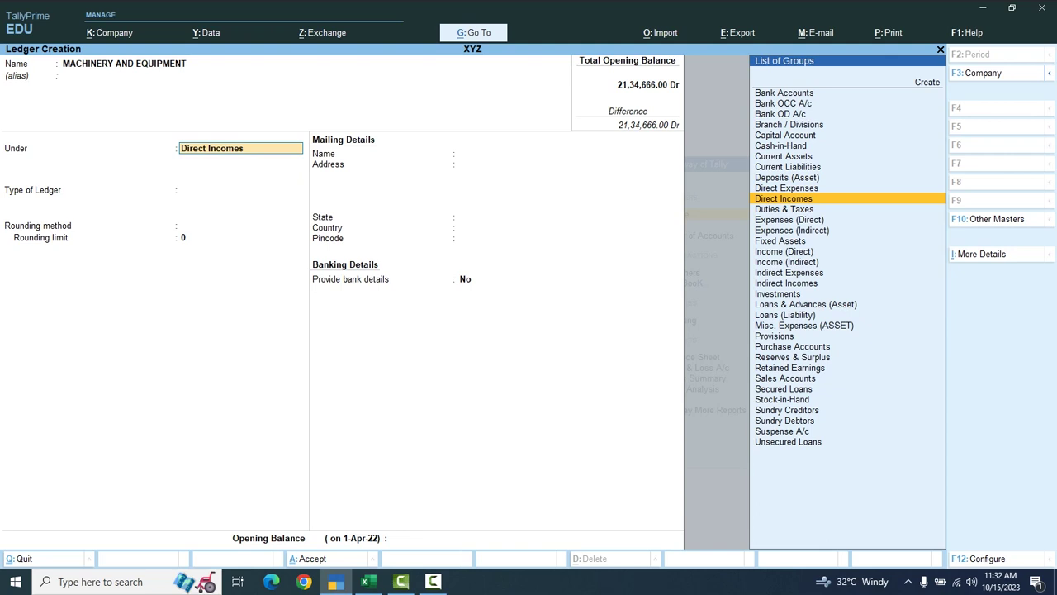
key("Down")
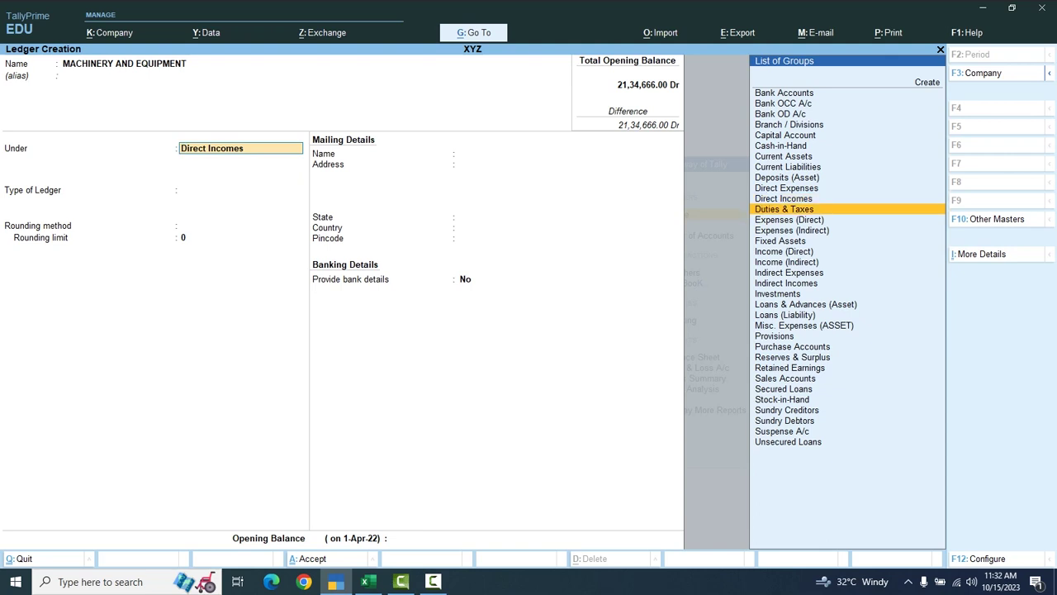
key("Down")
key("Down")
key("Down")
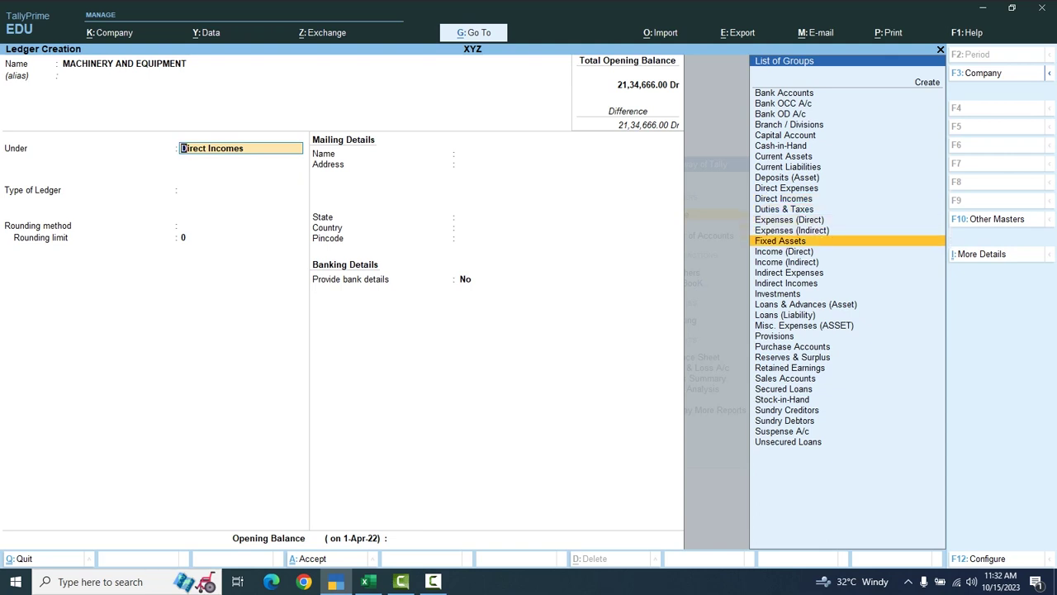
key("Return")
key("Return")
key("Return")
key("Return")
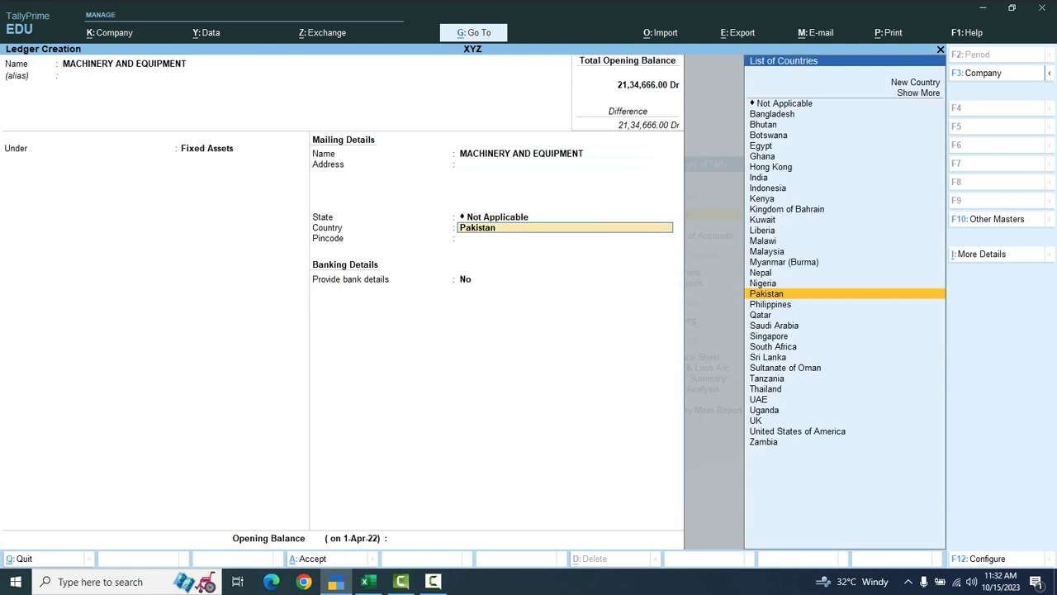
key("Return")
key("Return")
key("Return")
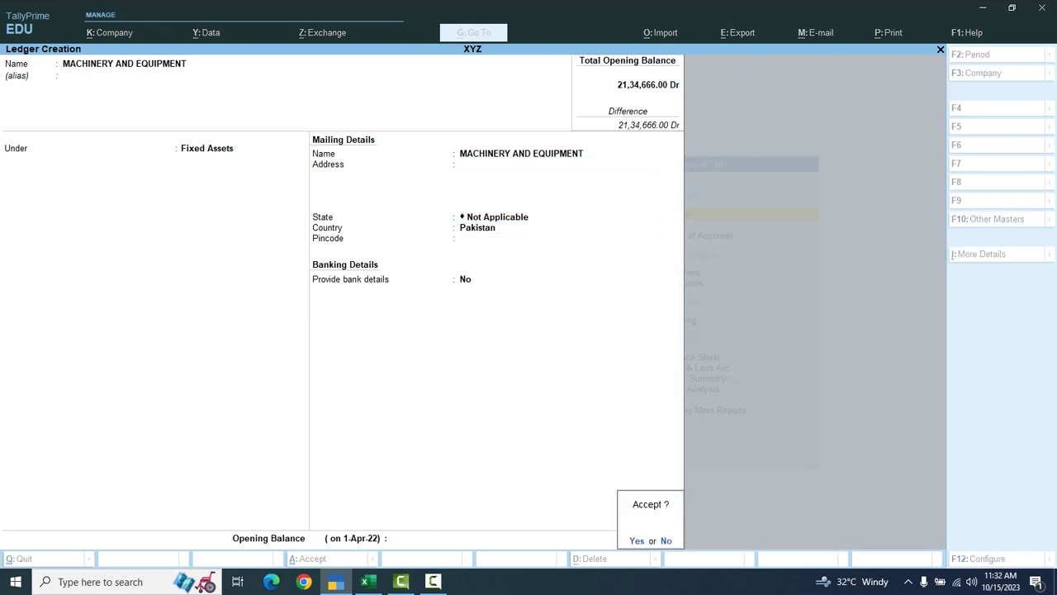
key("Return")
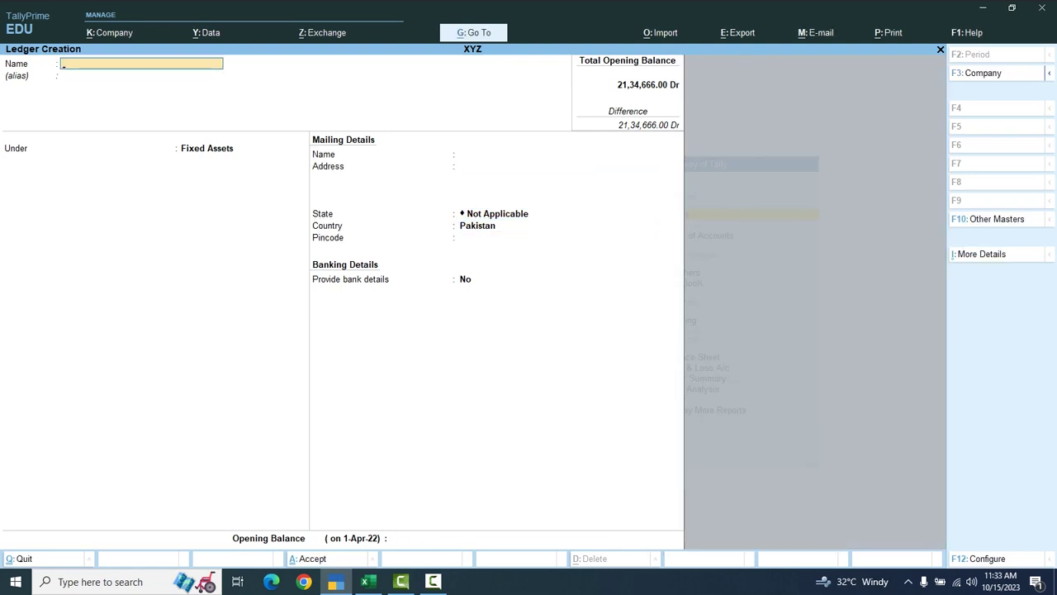
key("Escape")
key("Return")
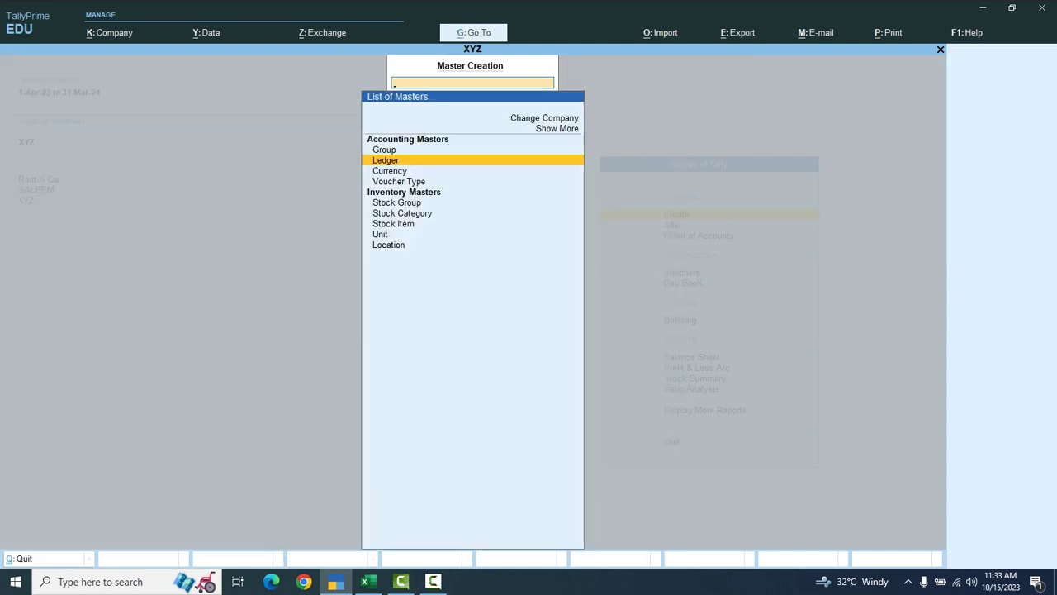
Open the Ledger report via Display More Reports > Account Books
key("Escape")
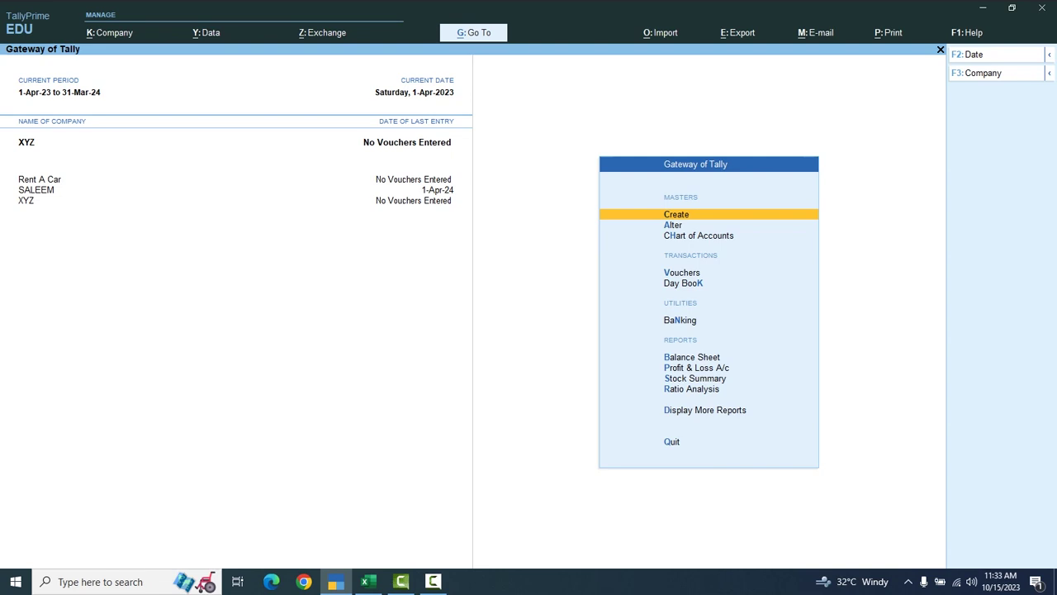
key("d")
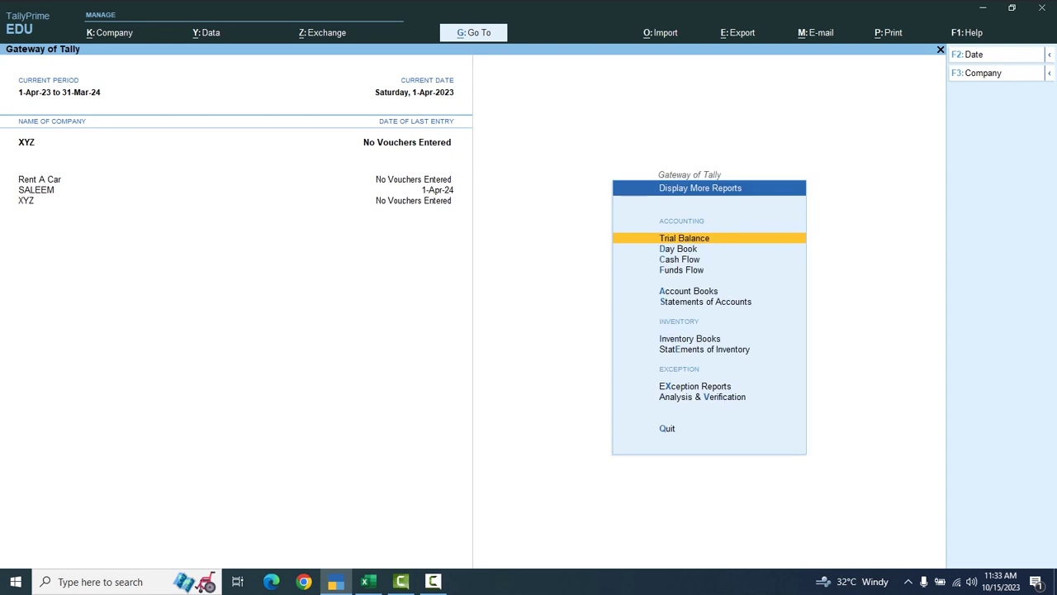
key("Down")
key("Down")
key("Down")
key("Down")
key("Down")
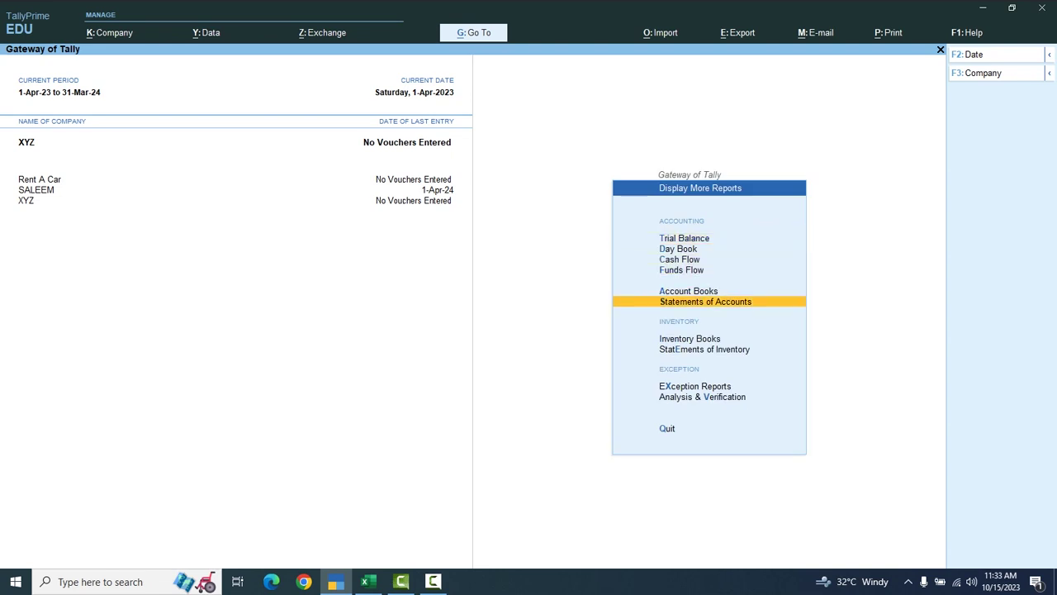
key("Up")
key("Return")
key("Down")
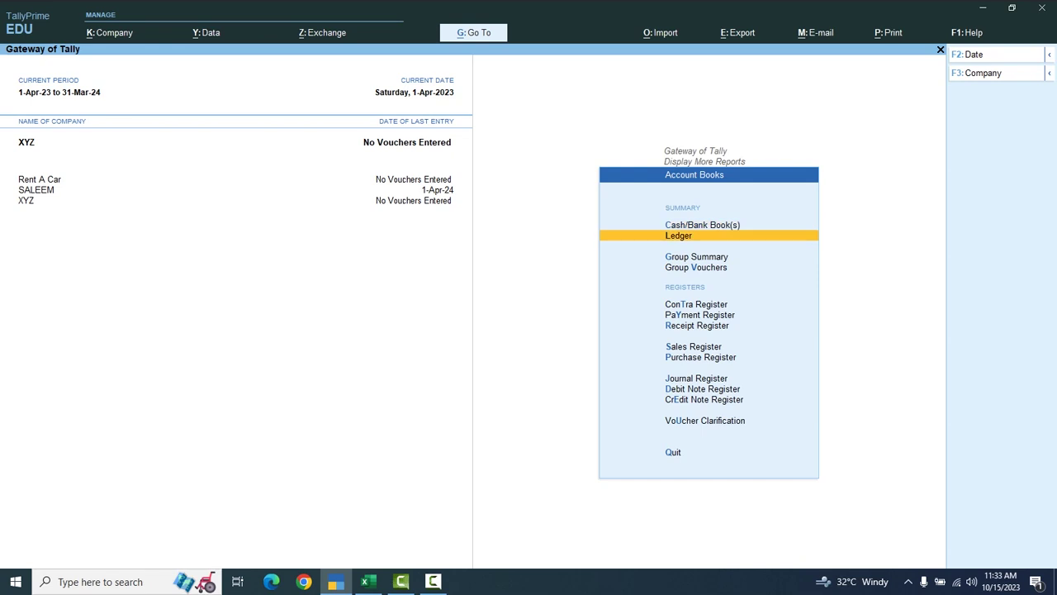
key("Return")
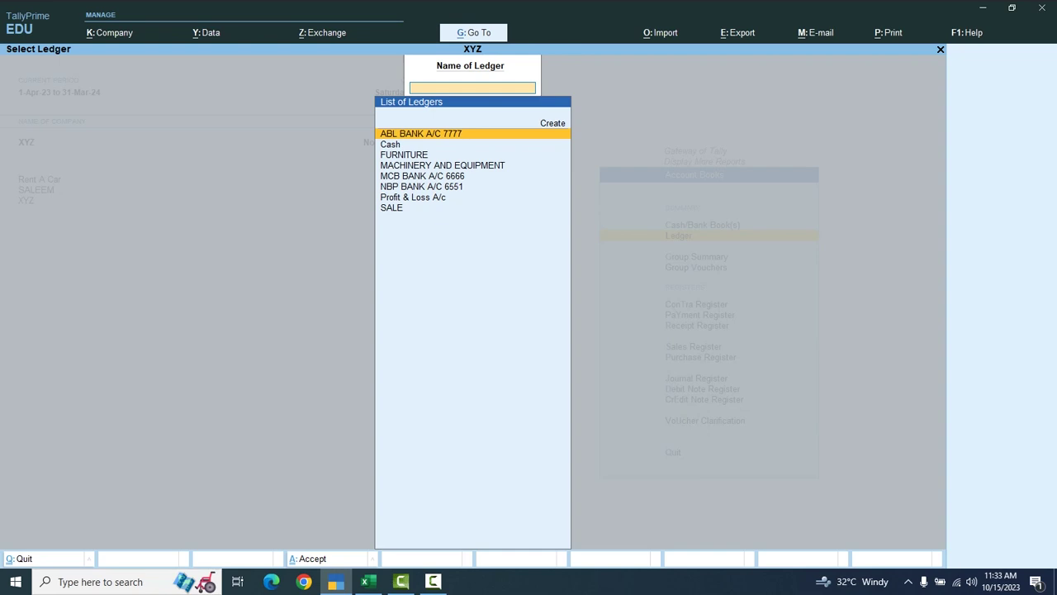
View FURNITURE's Ledger Vouchers, which are empty, and return to the Gateway of Tally
key("Down")
key("Down")
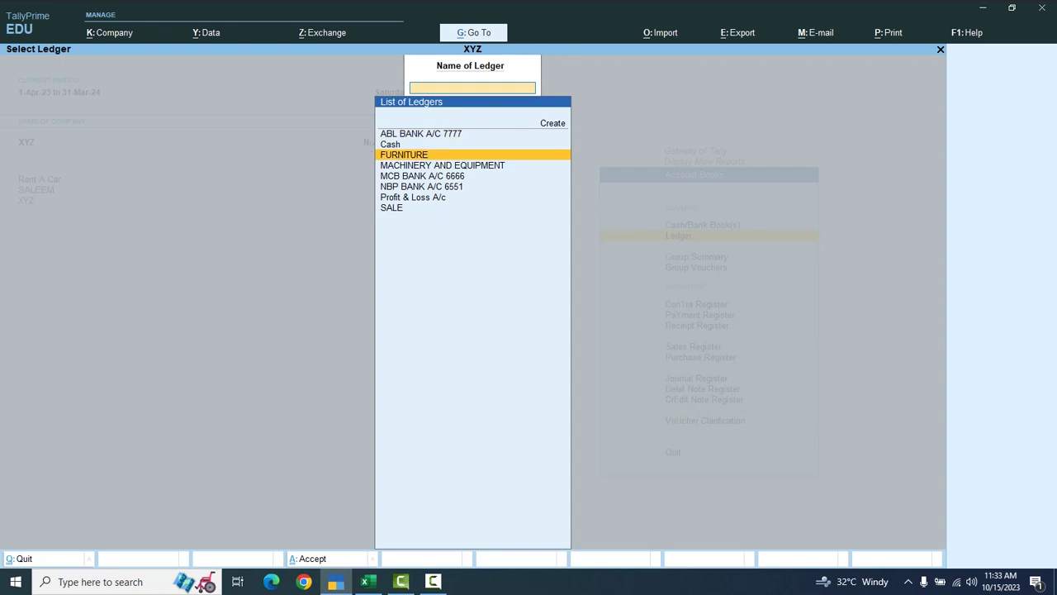
key("Return")
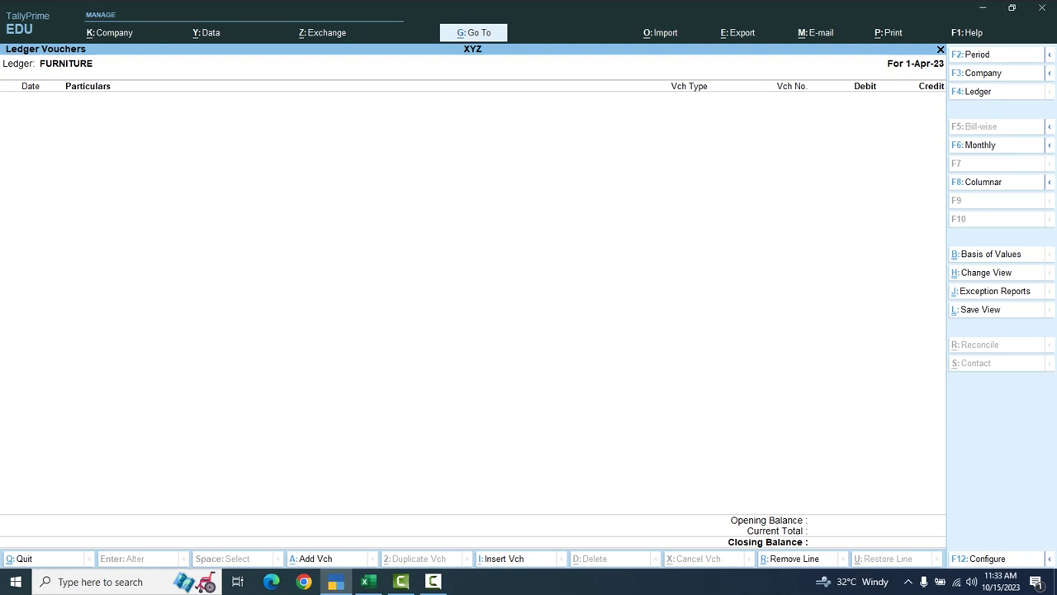
key("Escape")
key("BackSpace")
key("Escape")
key("Escape")
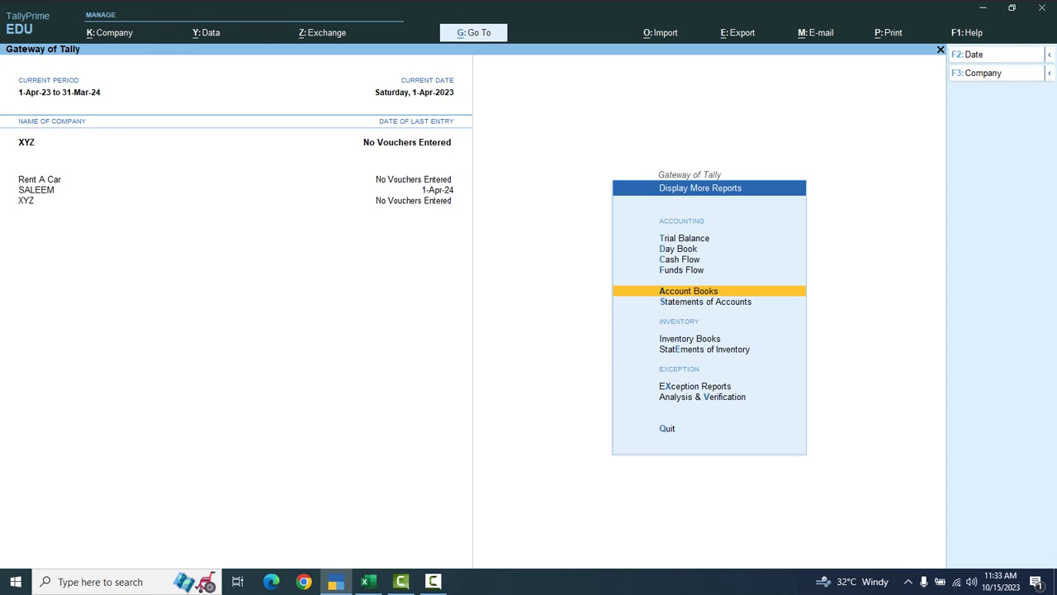
key("Escape")
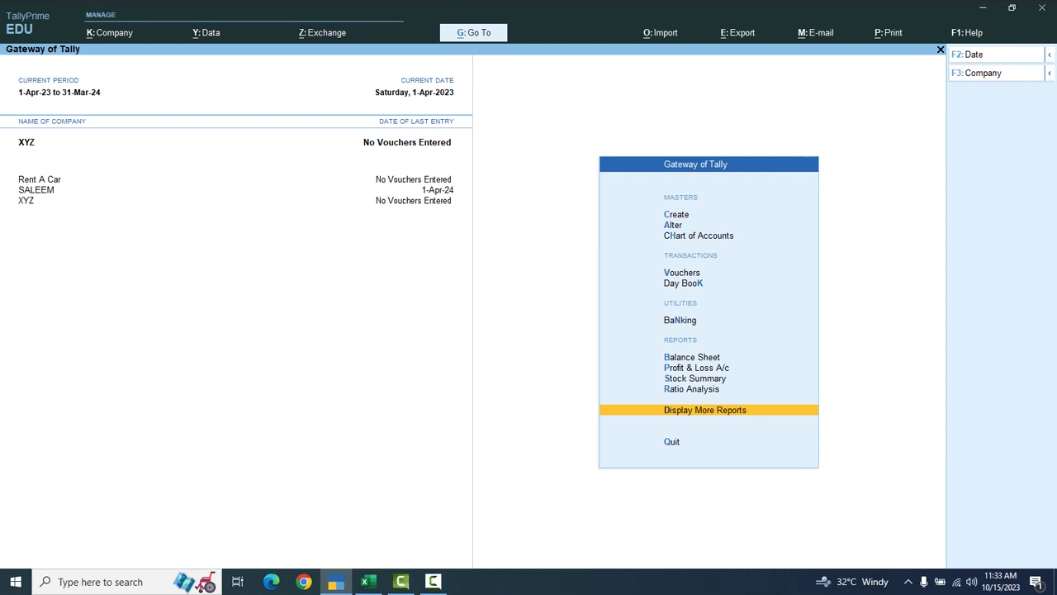
Open the FURNITURE ledger in Alter > Ledger and quit without changes
key("a")
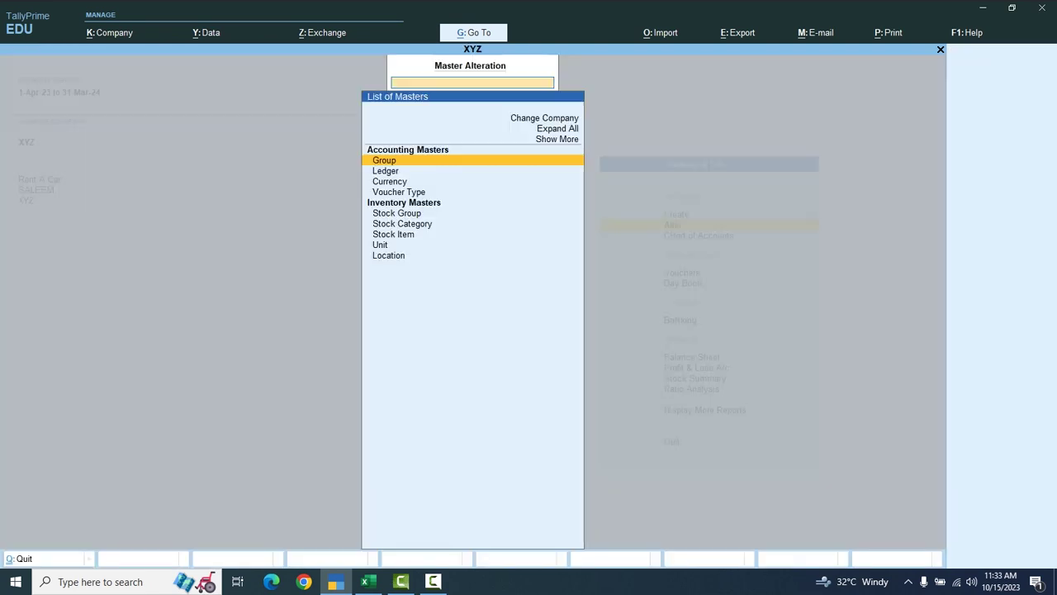
key("Down")
key("Return")
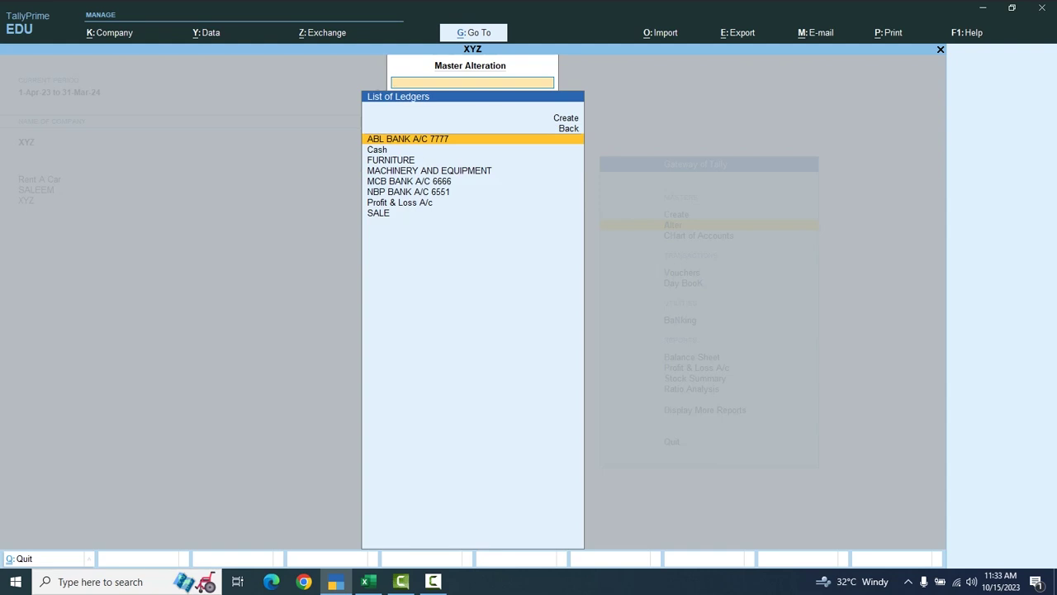
key("Down")
key("Down")
key("Return")
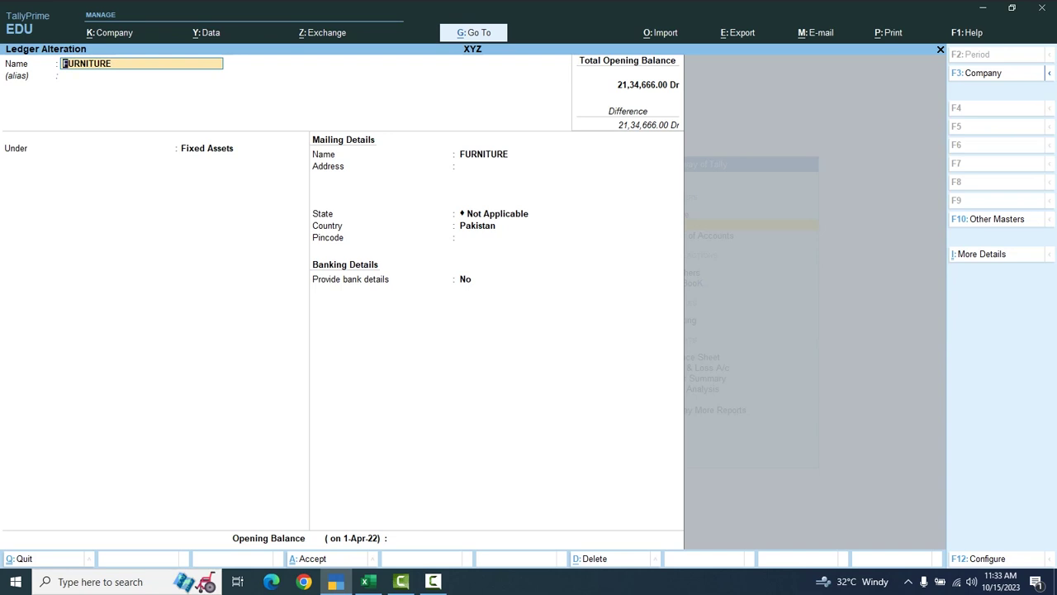
key("BackSpace")
key("Escape")
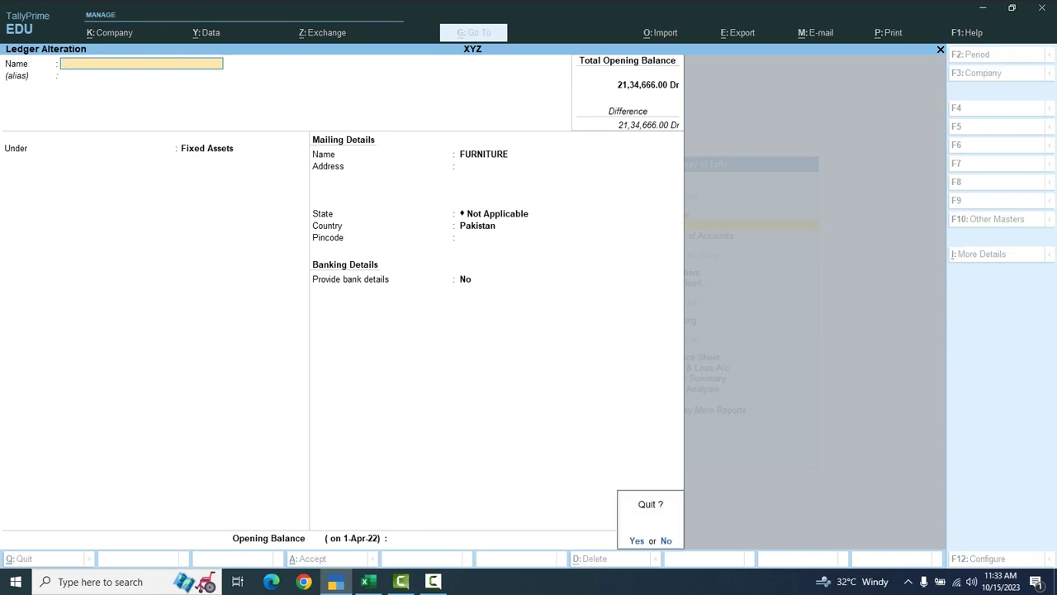
key("y")
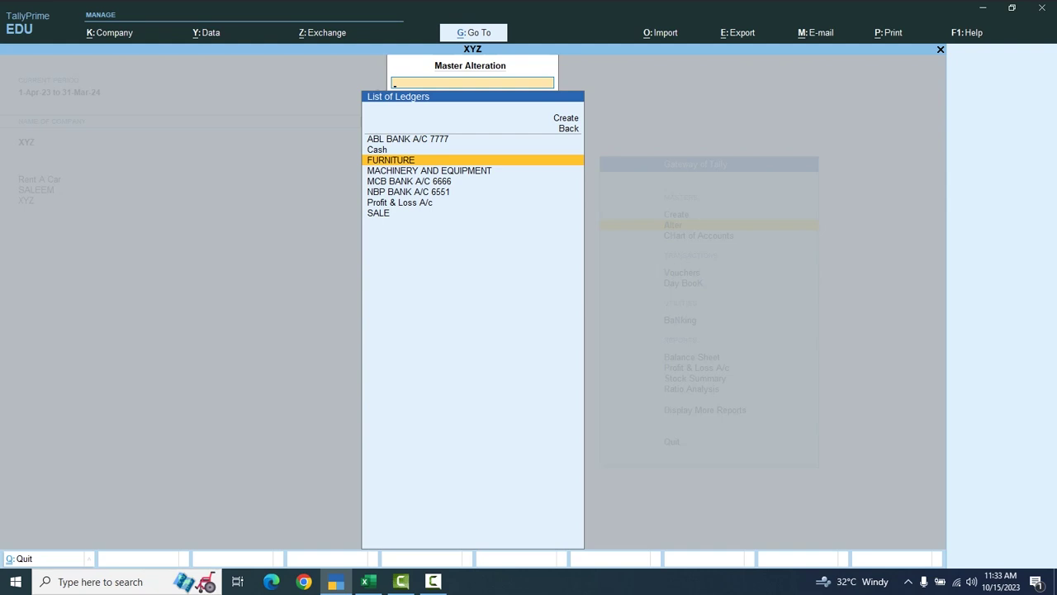
Review the SALE ledger and quit without saving
key("Down")
key("Down")
key("Down")
key("Down")
key("Down")
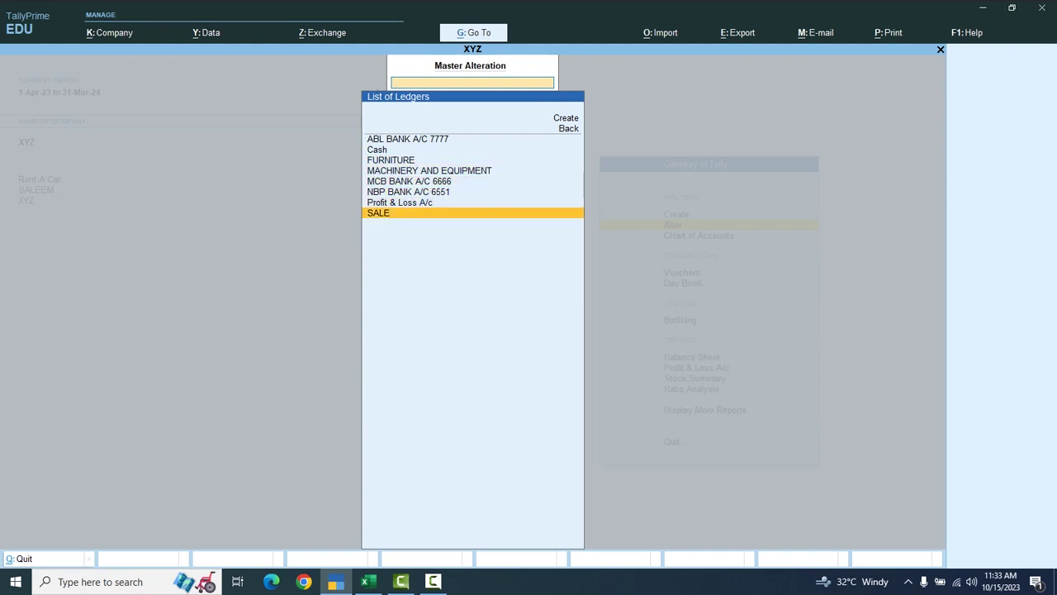
key("Return")
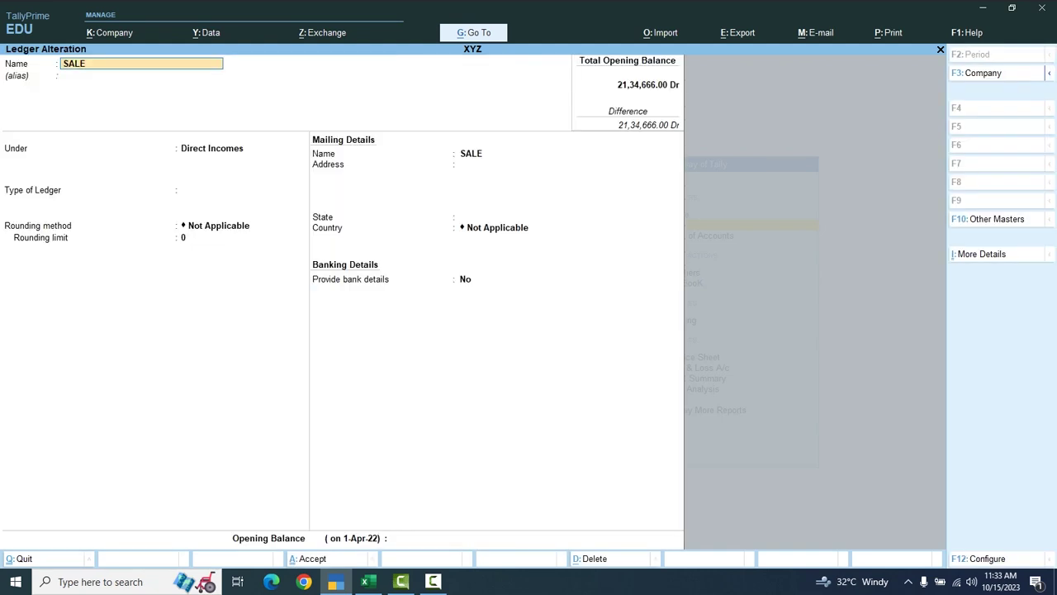
key("BackSpace")
key("Escape")
key("y")
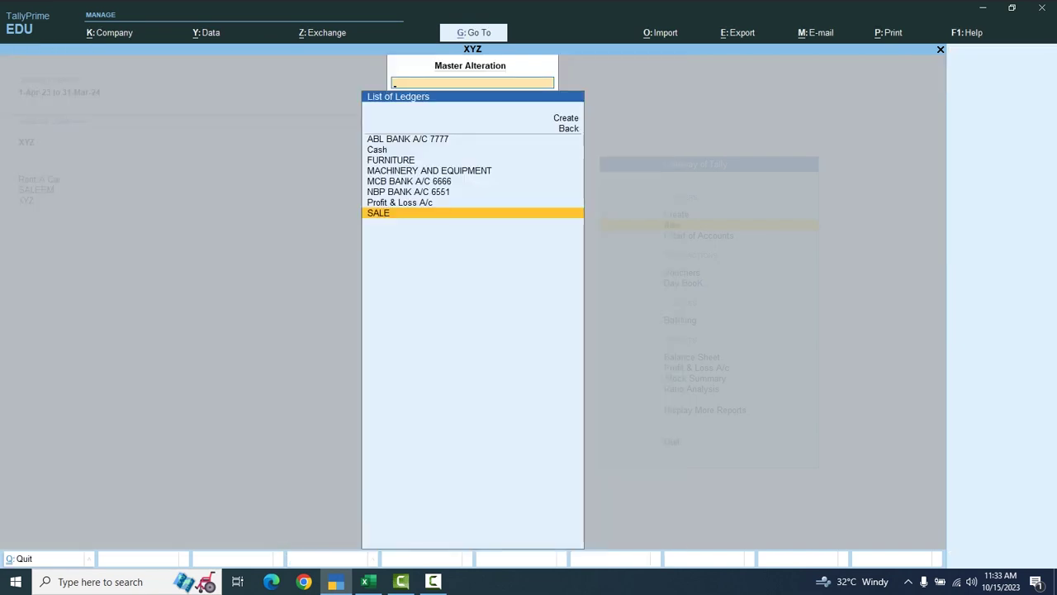
Review the MACHINERY AND EQUIPMENT ledger unchanged, then go back to the Gateway of Tally
key("Up")
key("Up")
key("Up")
key("Up")
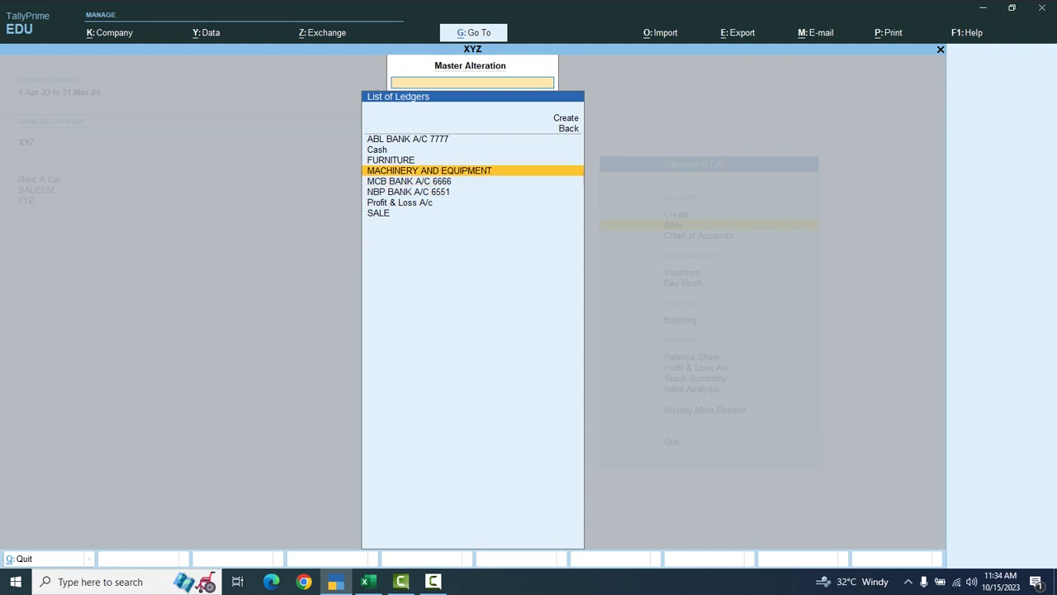
key("Return")
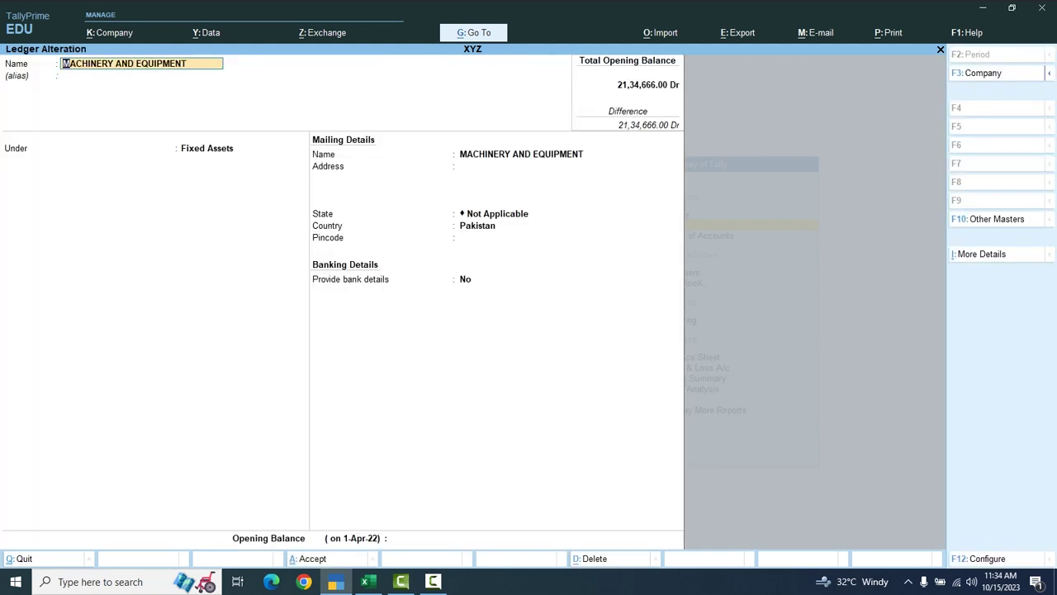
key("Escape")
key("Escape")
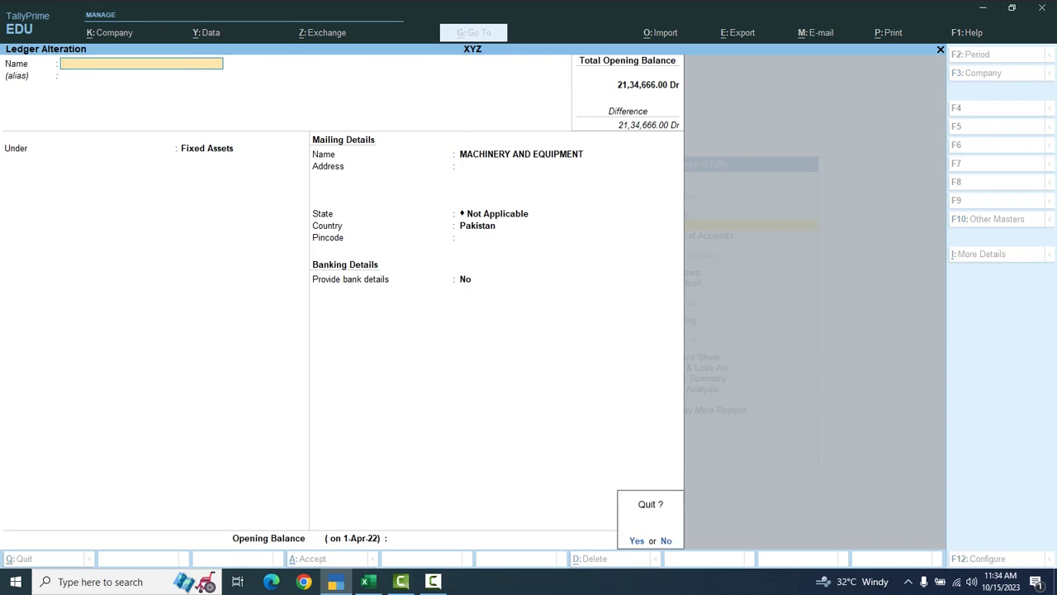
key("y")
key("Escape")
key("Escape")
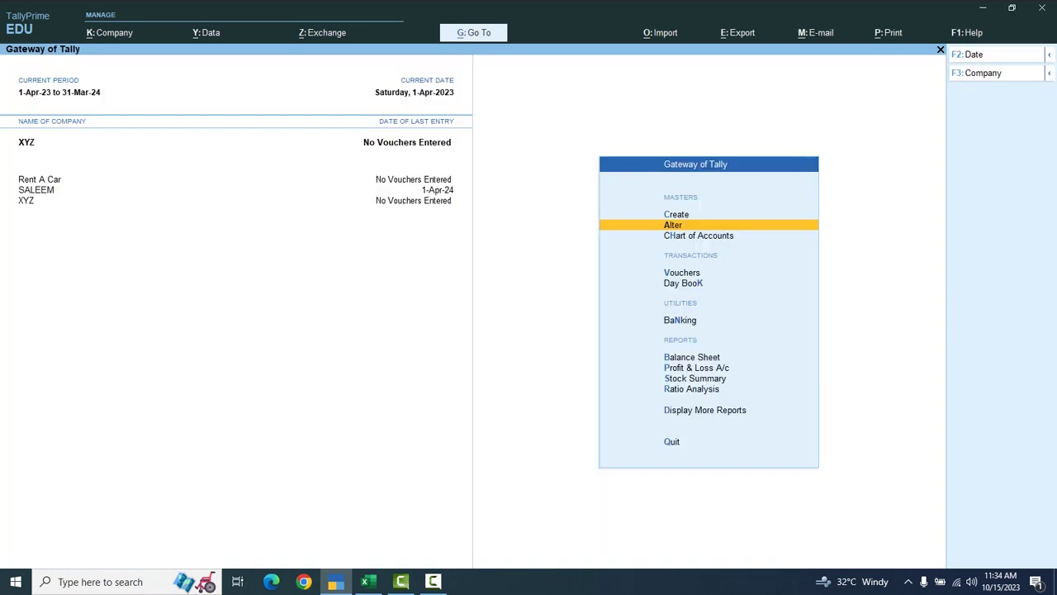
key("Escape")
key("n")
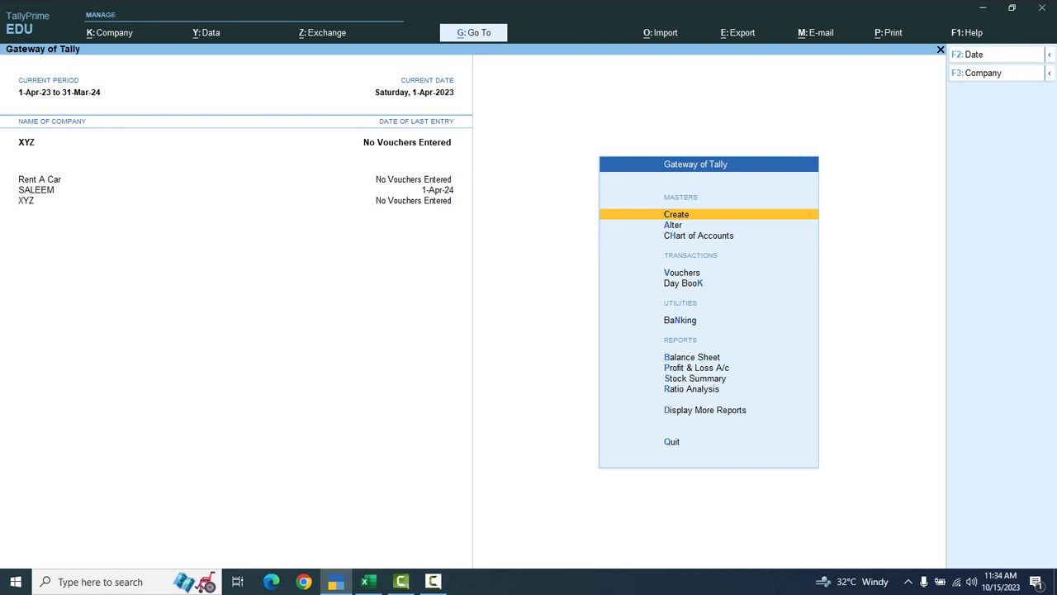
key("v")
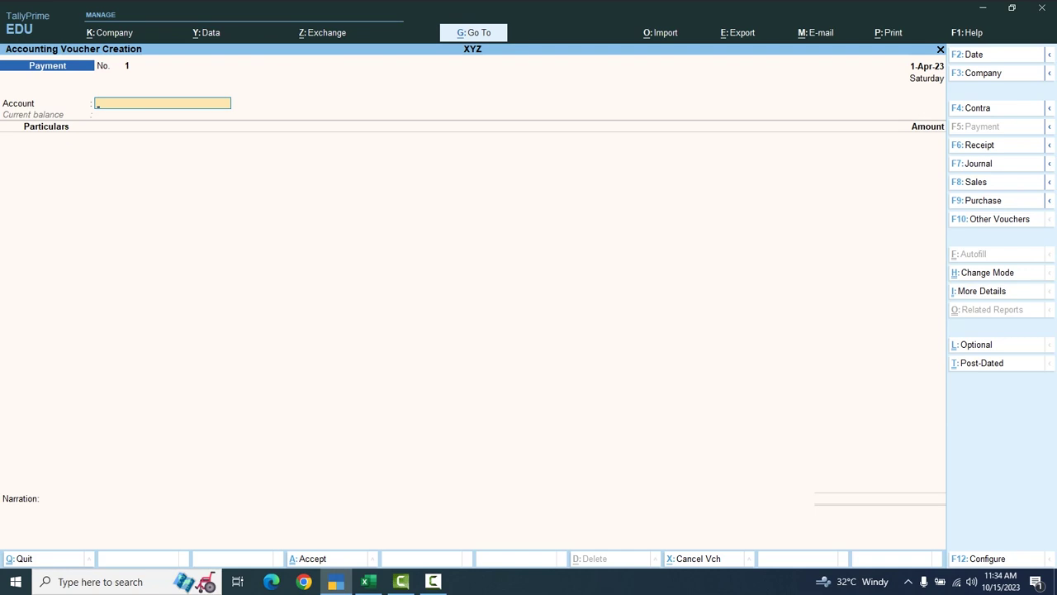
key("F6")
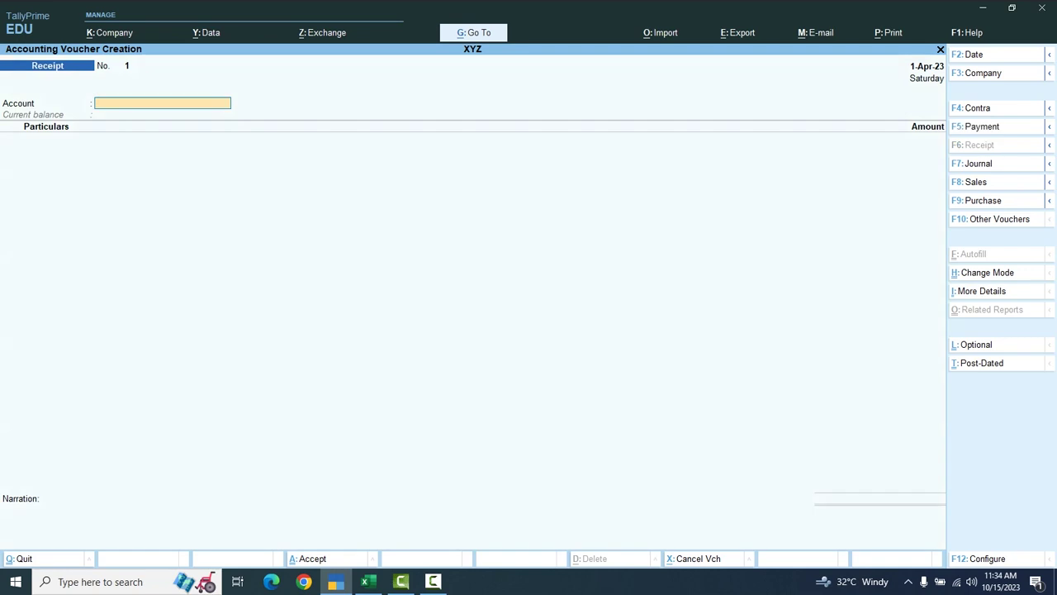
key("F7")
key("F8")
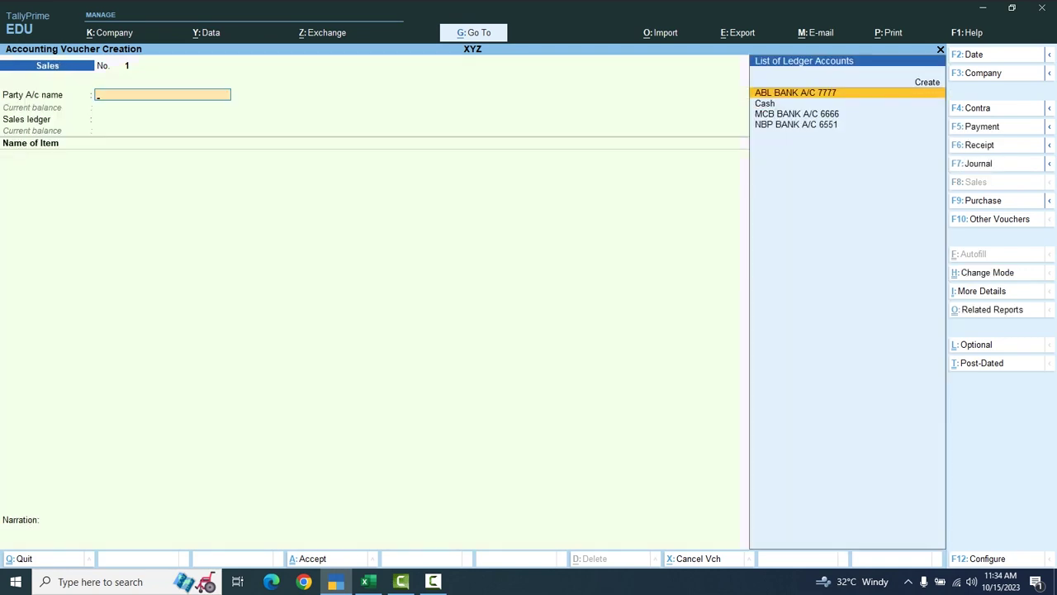
key("Escape")
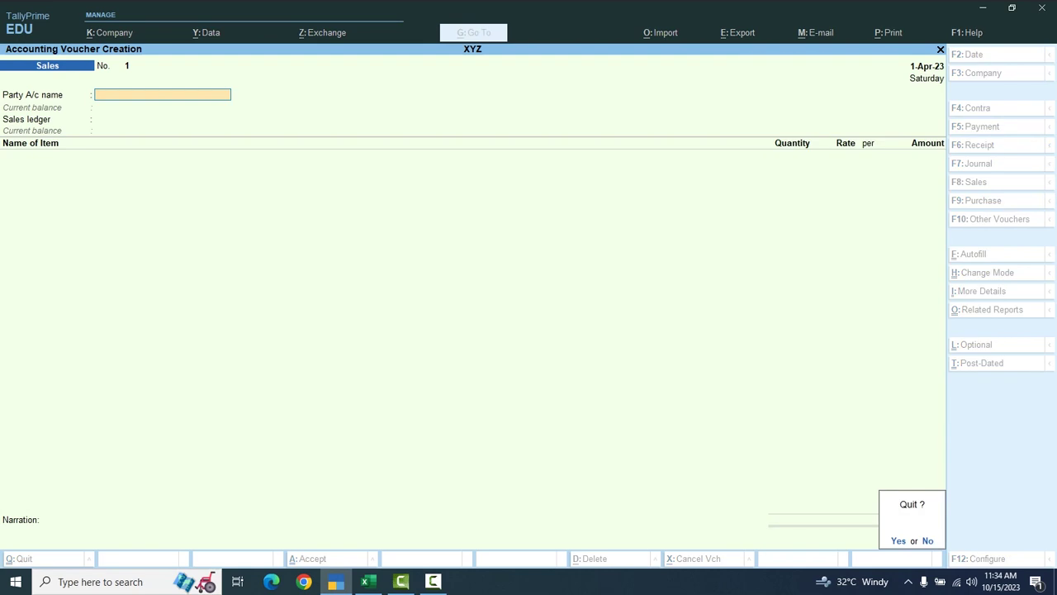
key("Return")
key("Escape")
key("Escape")
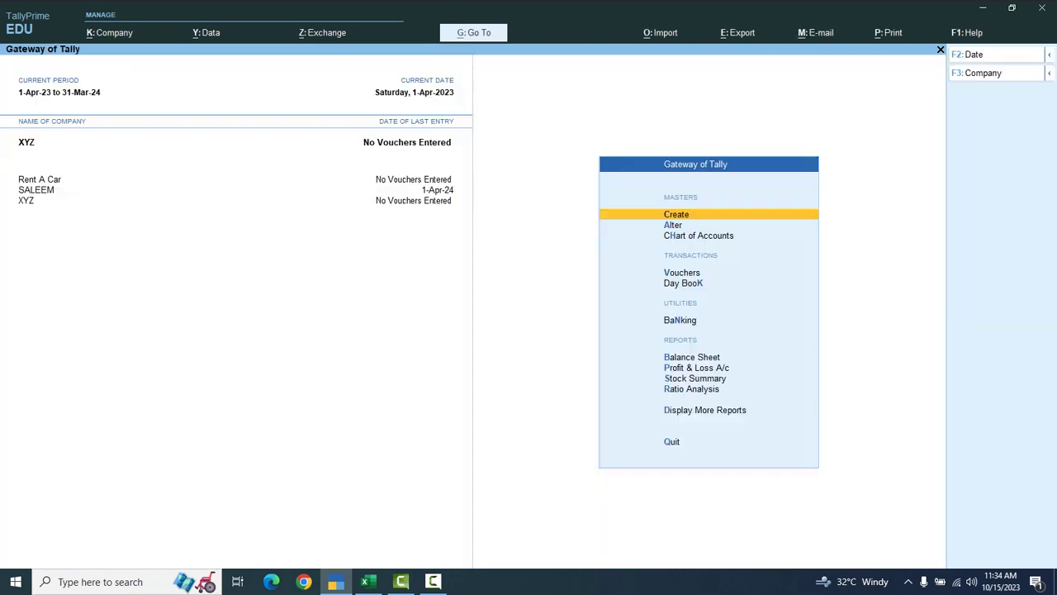
Start a Receipt voucher with ABL BANK A/C 7777 as the account
key("Down")
key("Down")
key("Down")
key("Down")
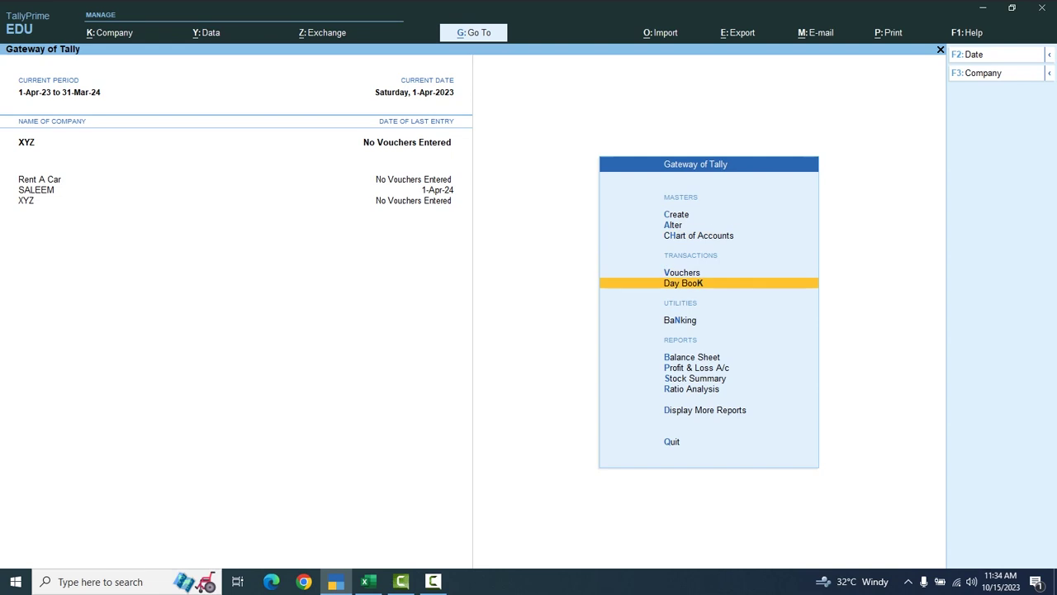
key("Up")
key("Return")
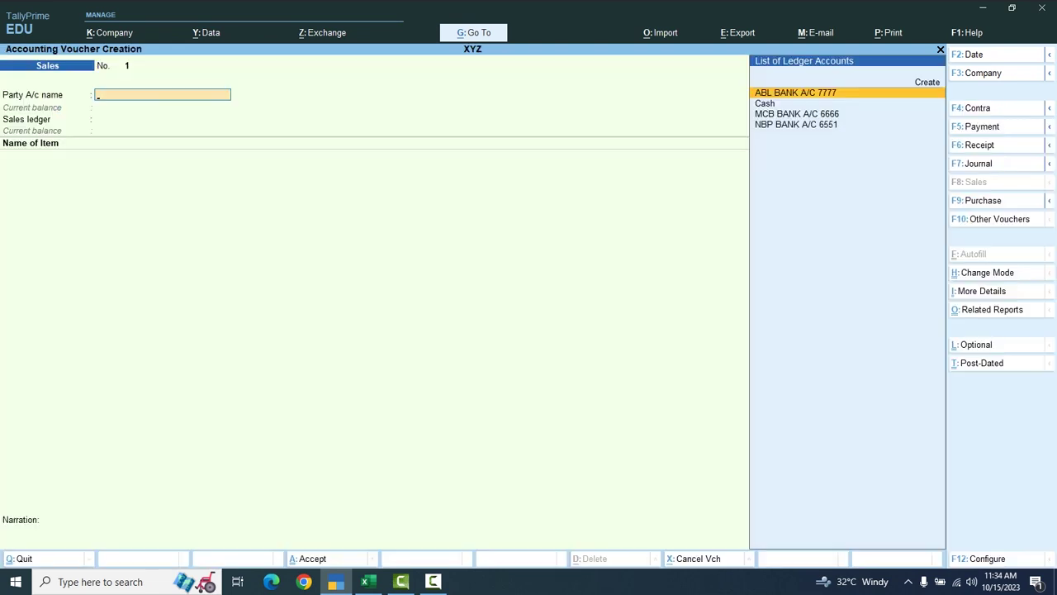
key("F6")
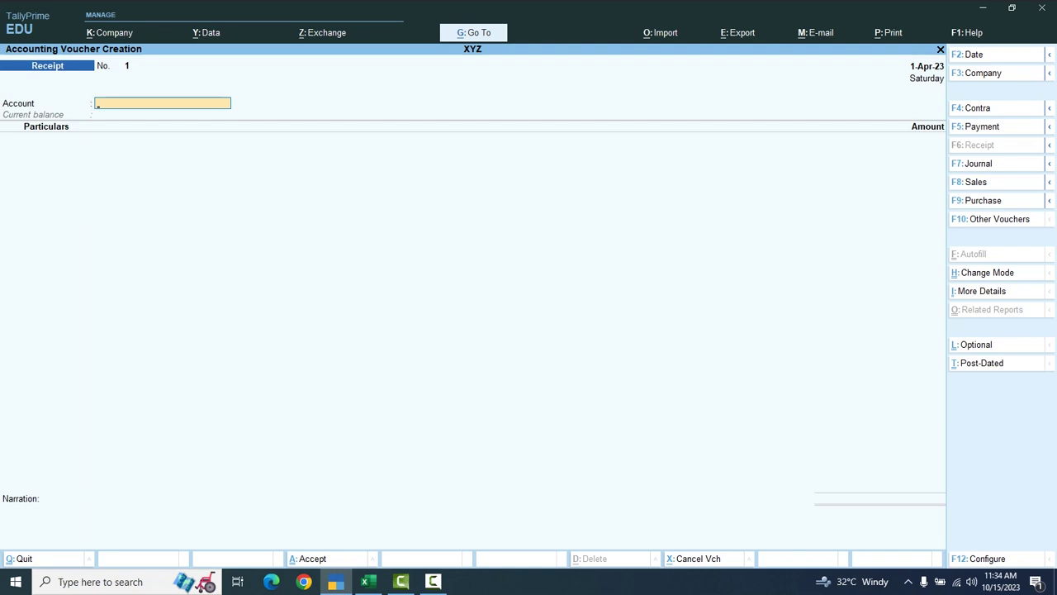
type("A")
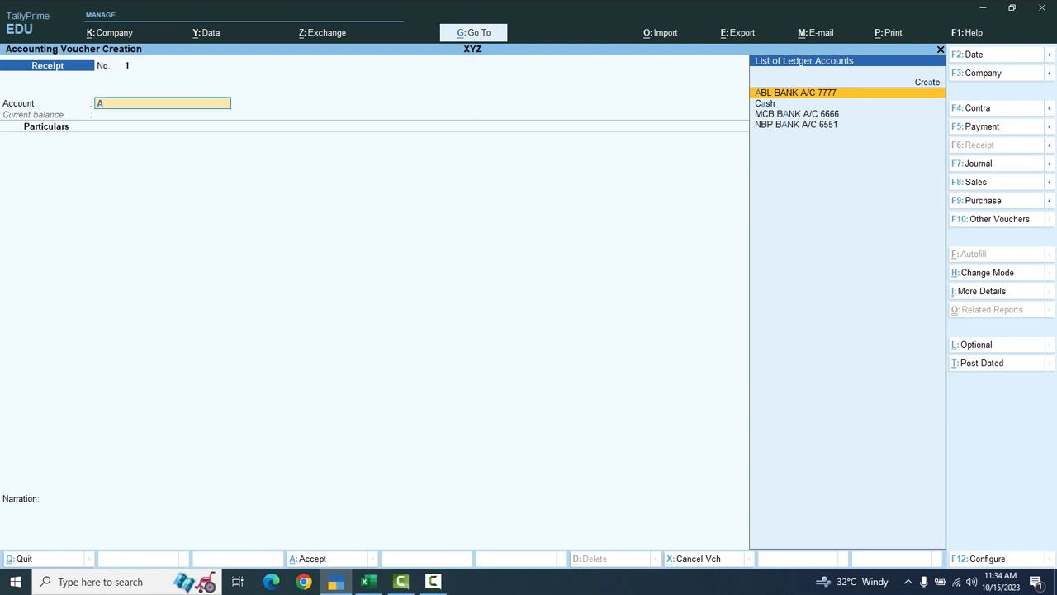
key("Down")
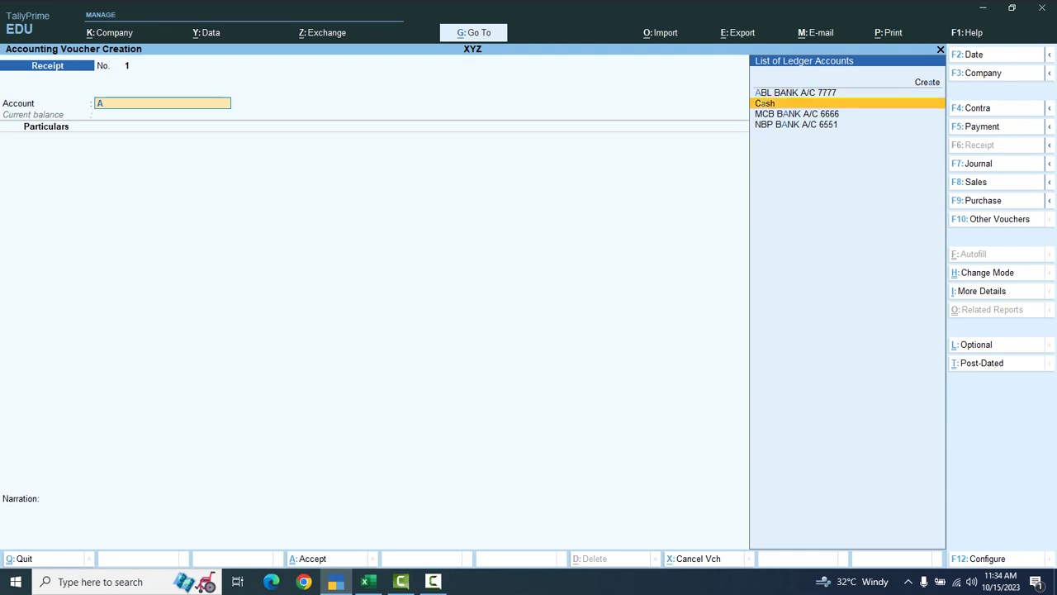
key("Down")
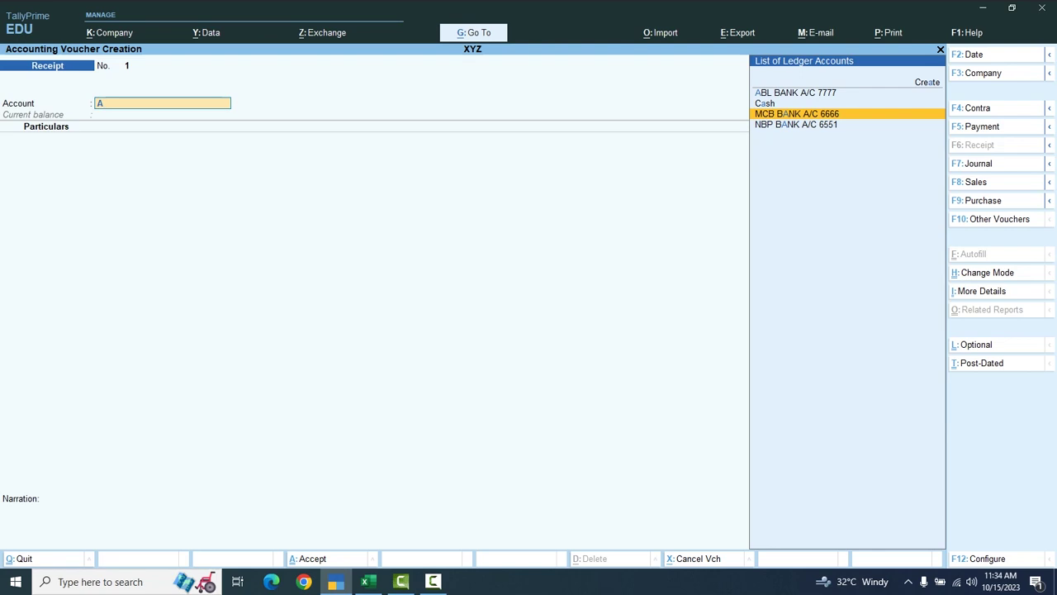
key("Down")
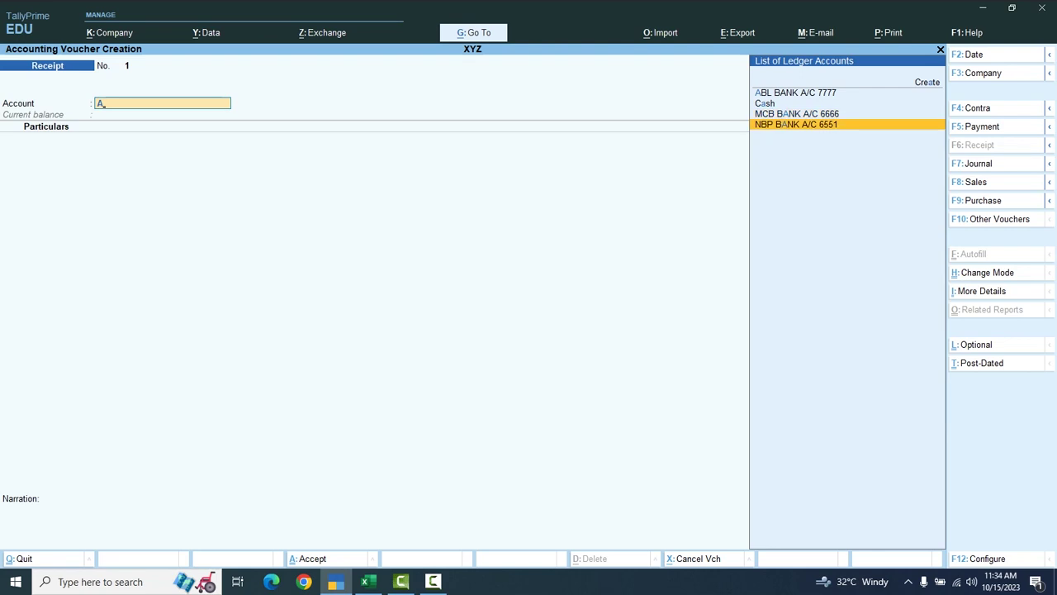
key("Up")
key("Up")
key("Up")
key("Up")
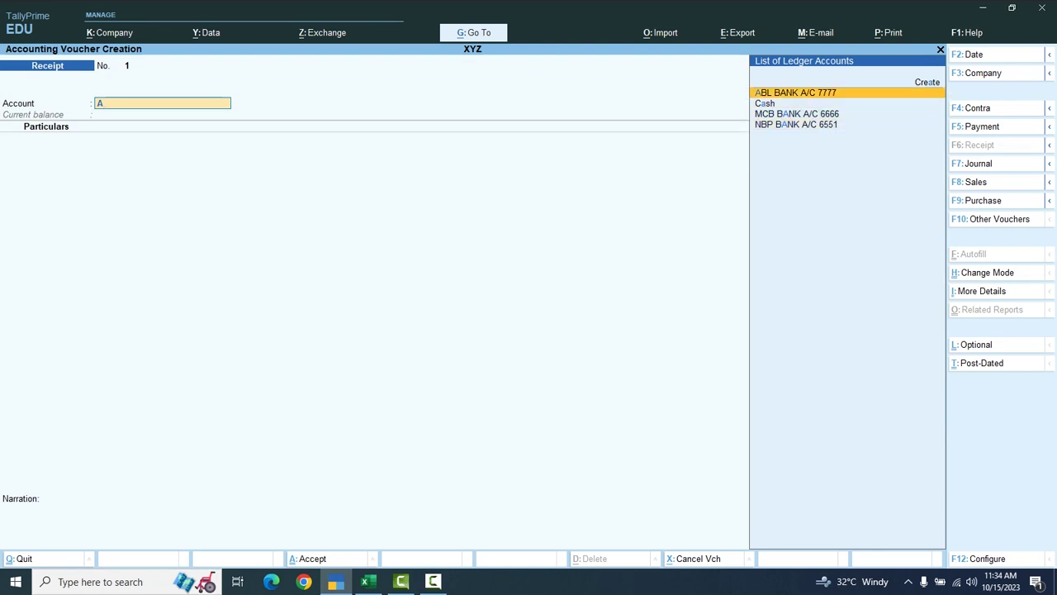
key("Return")
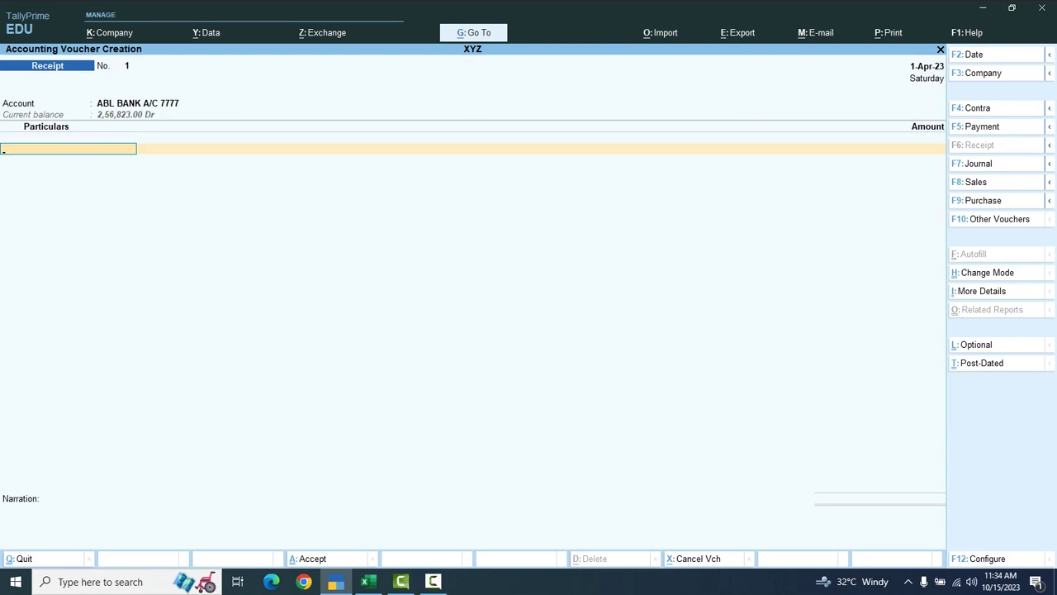
Credit SALE with 100, accept the Cheque/DD bank allocation, and save Receipt No. 1
type("SALE")
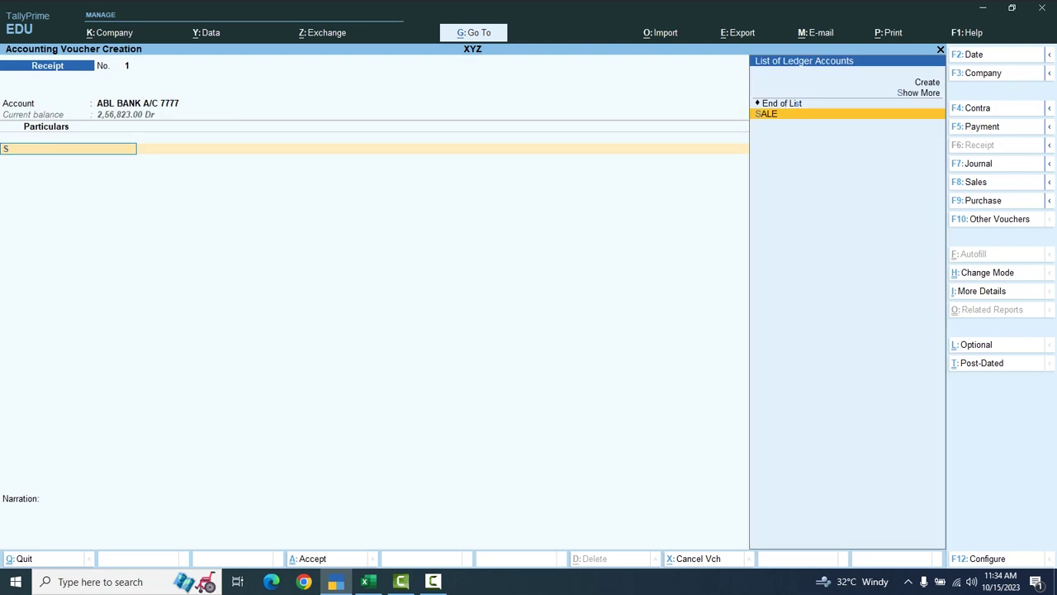
key("Return")
type("100")
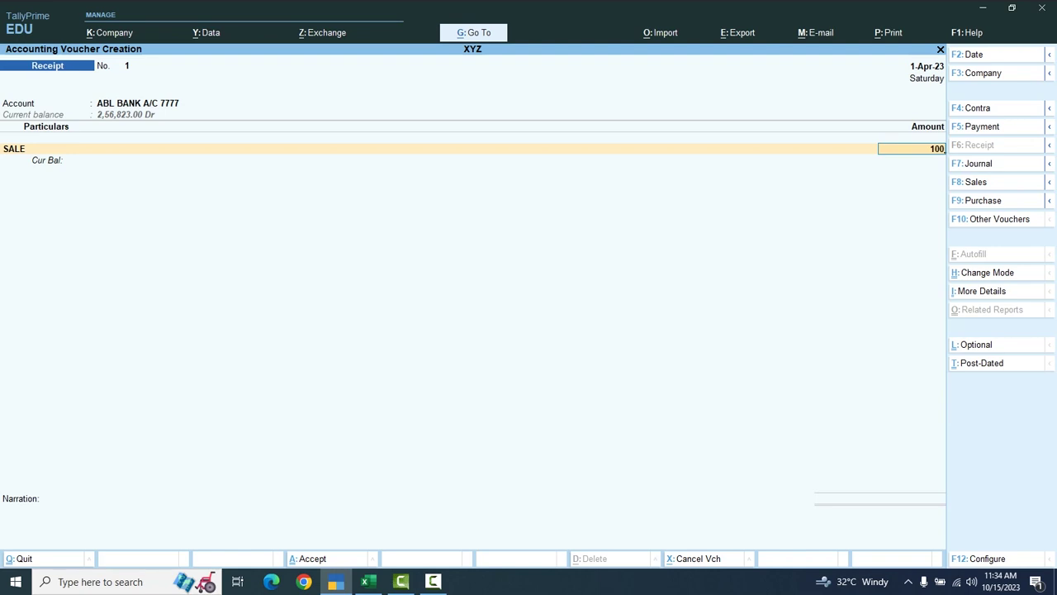
key("Return")
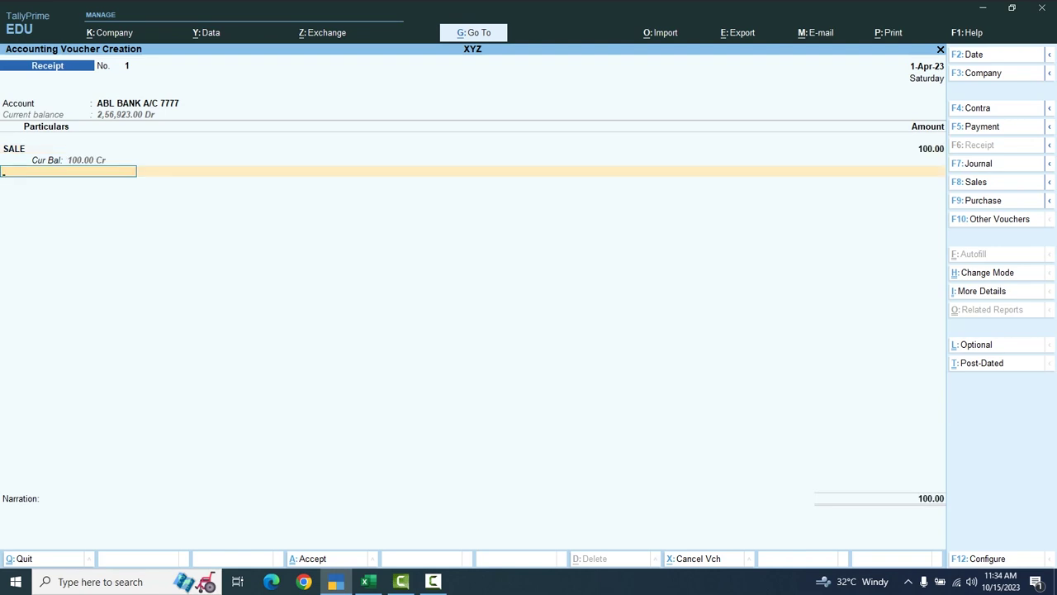
key("Return")
key("Return")
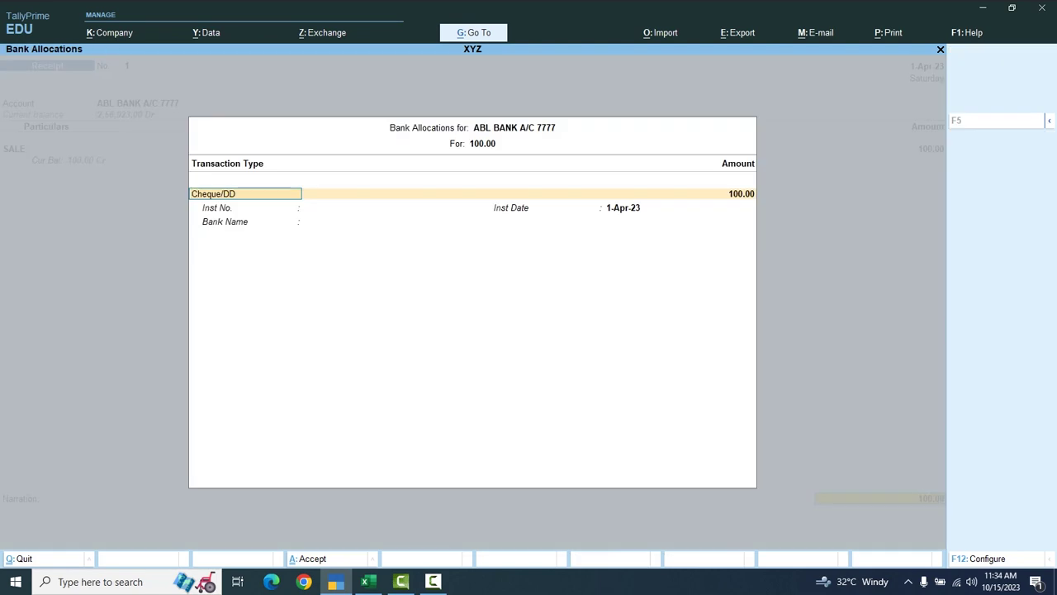
key("Return")
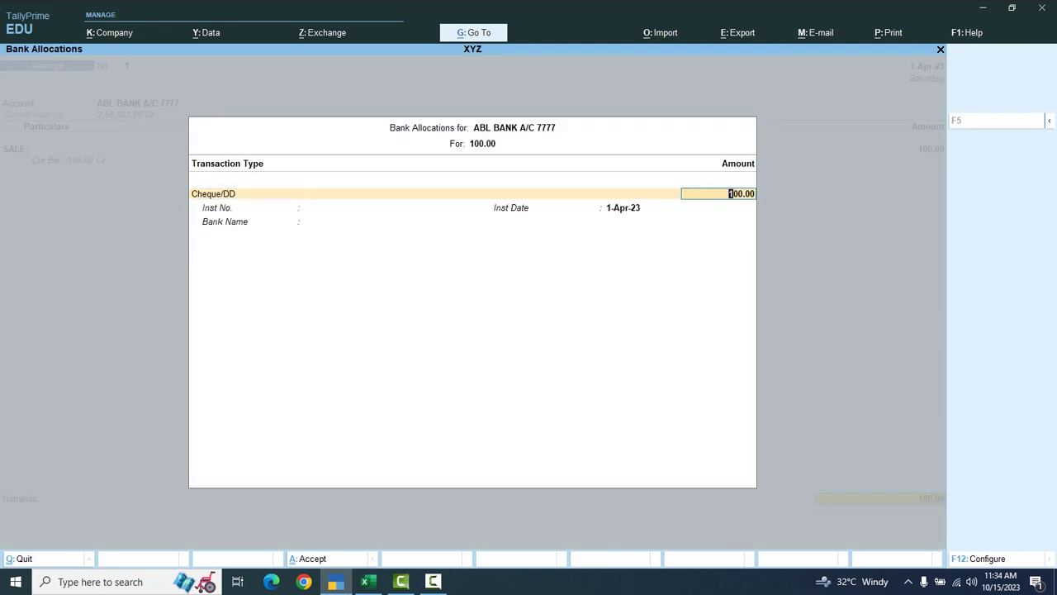
key("Return")
key("Return")
key("Return")
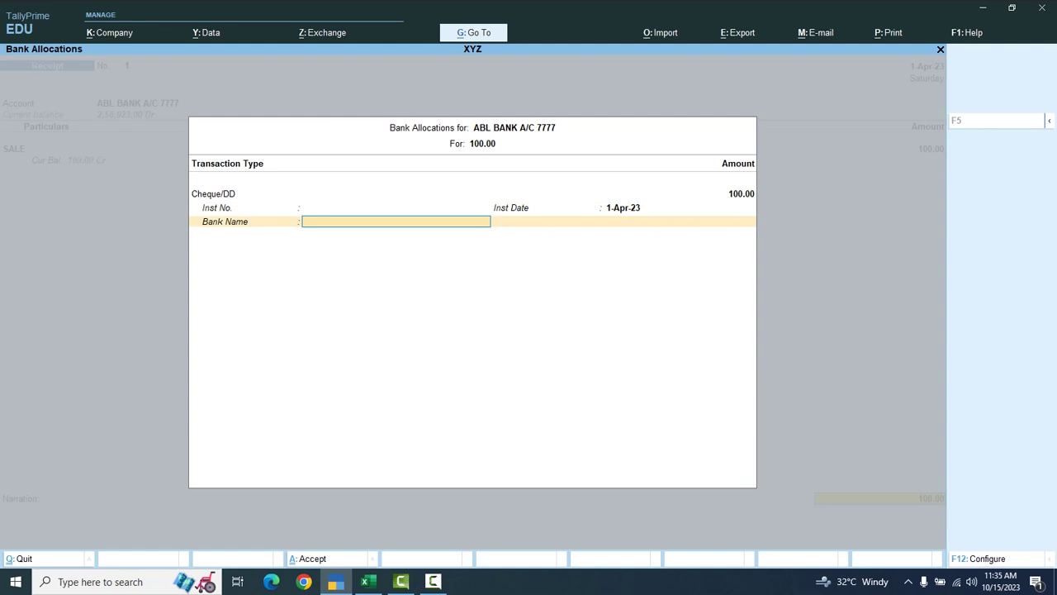
key("Return")
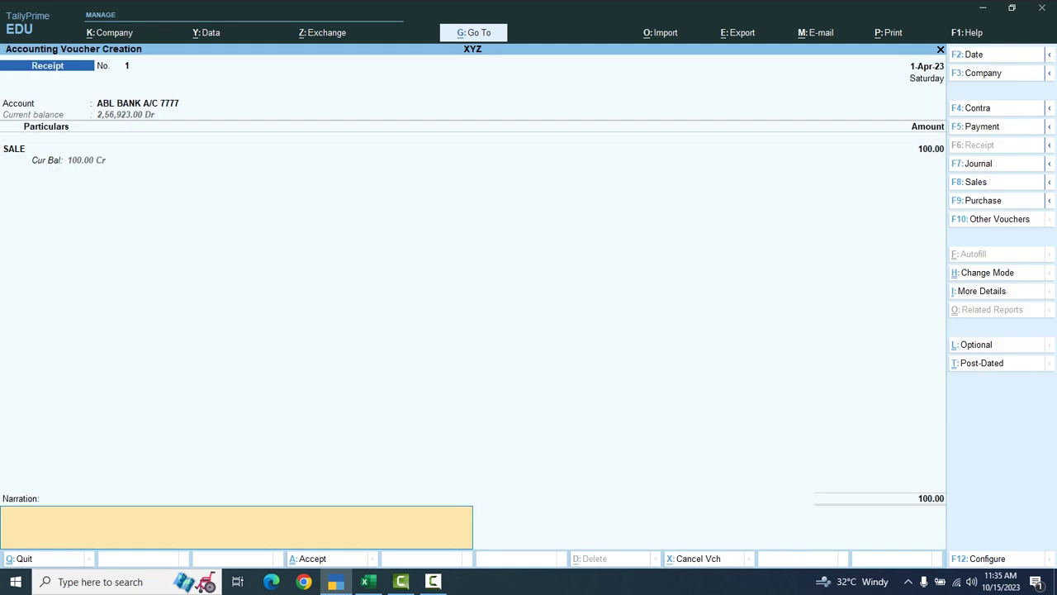
key("Return")
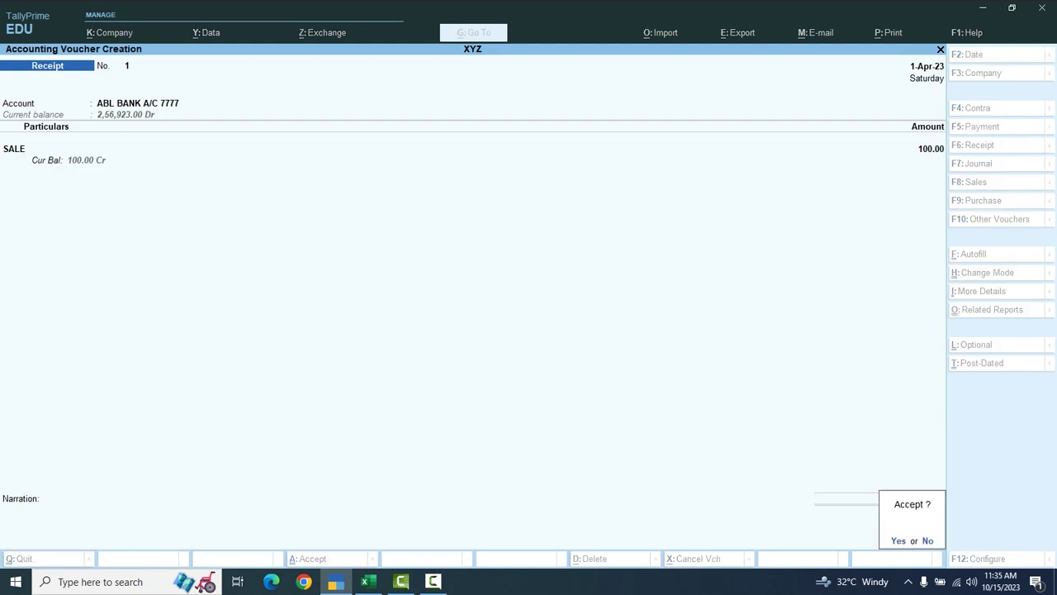
key("y")
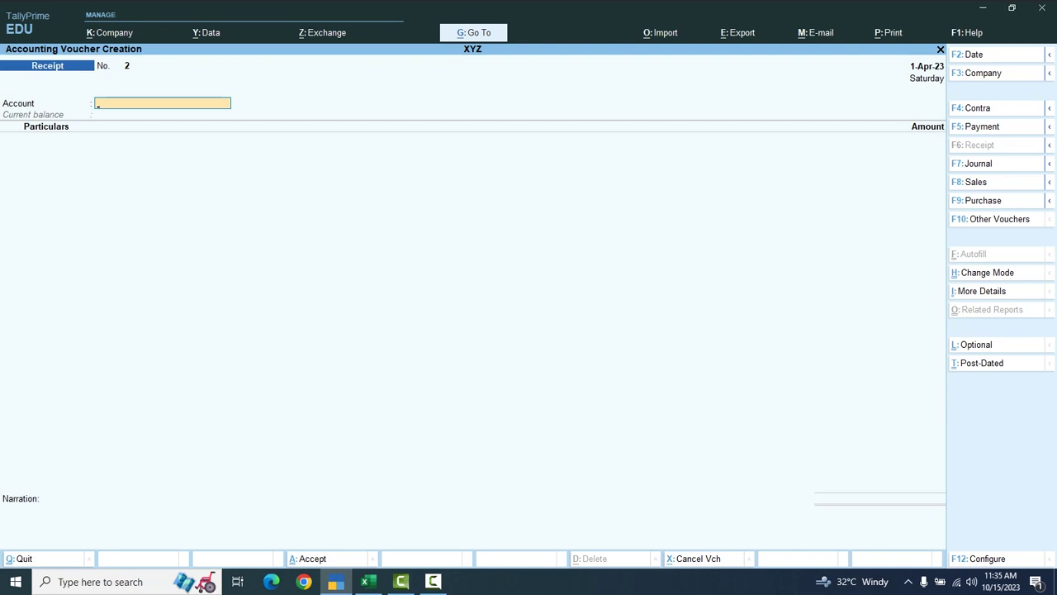
Set MCB BANK A/C 6666 as the account and credit SALE with 200
type("A")
key("Down")
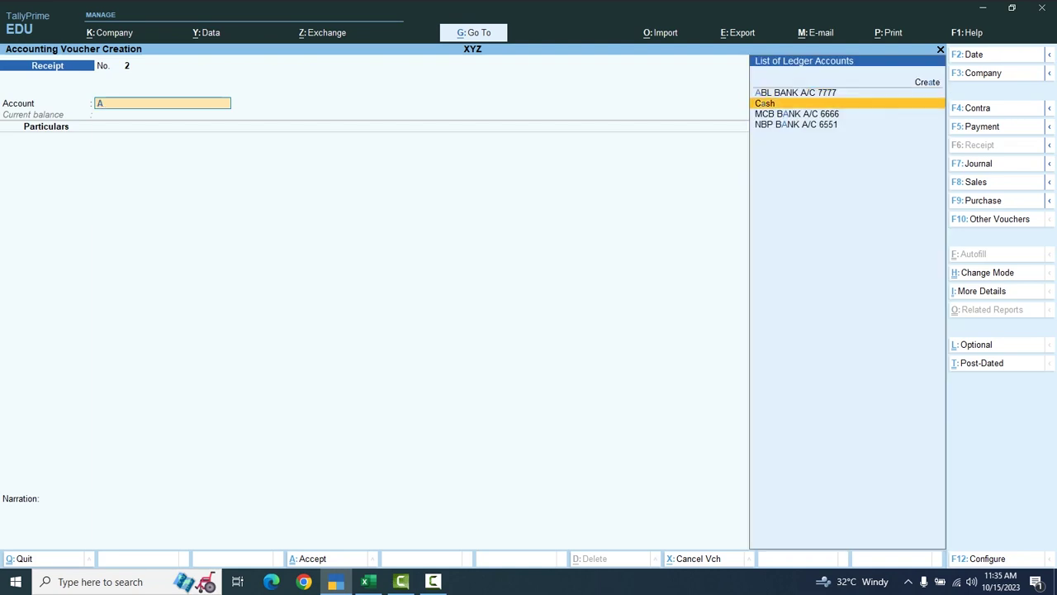
key("Down")
key("Return")
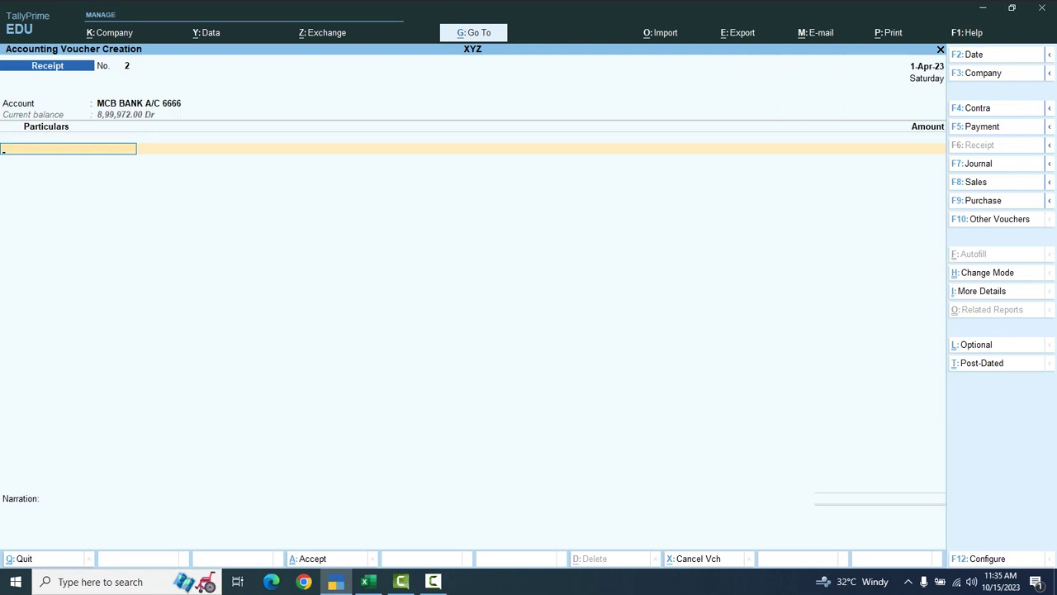
type("S")
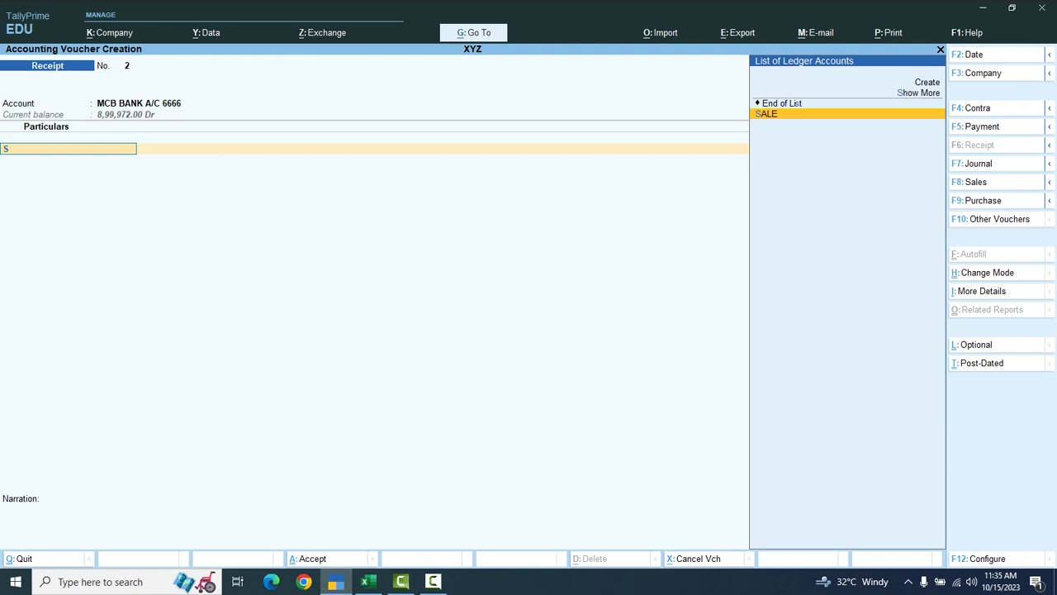
key("Return")
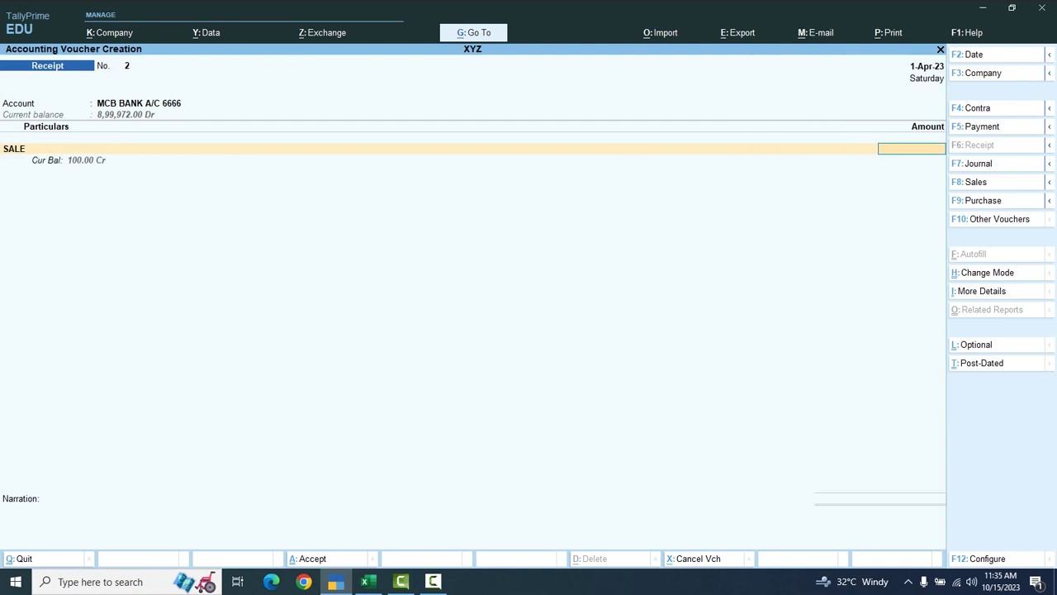
type("200")
key("Return")
key("Return")
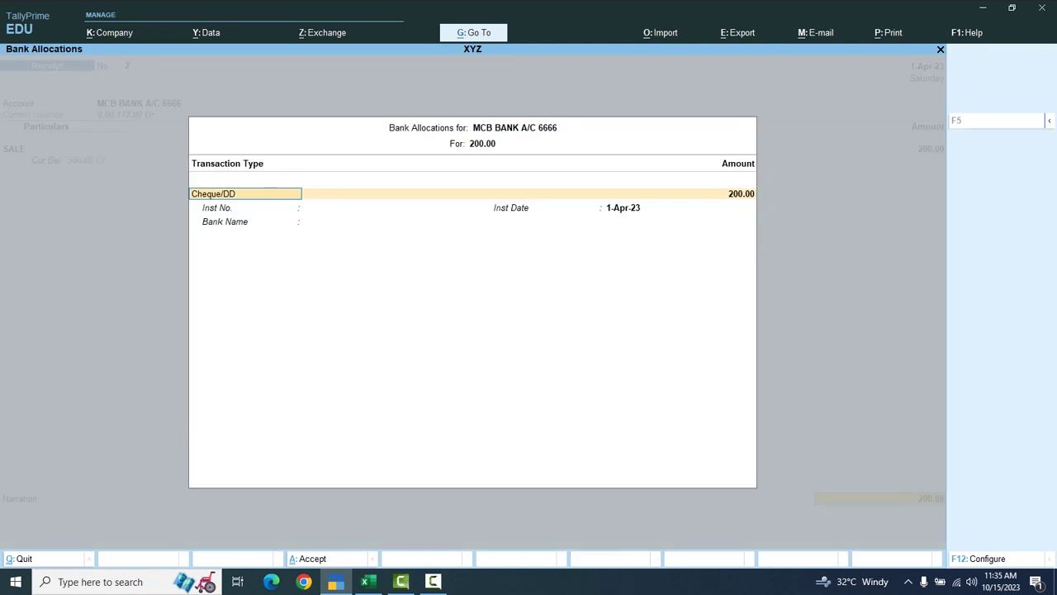
Allocate cheque Inst No. 654789, bank Not Applicable, narrate CCCC BANK, and save
left_click(718, 194)
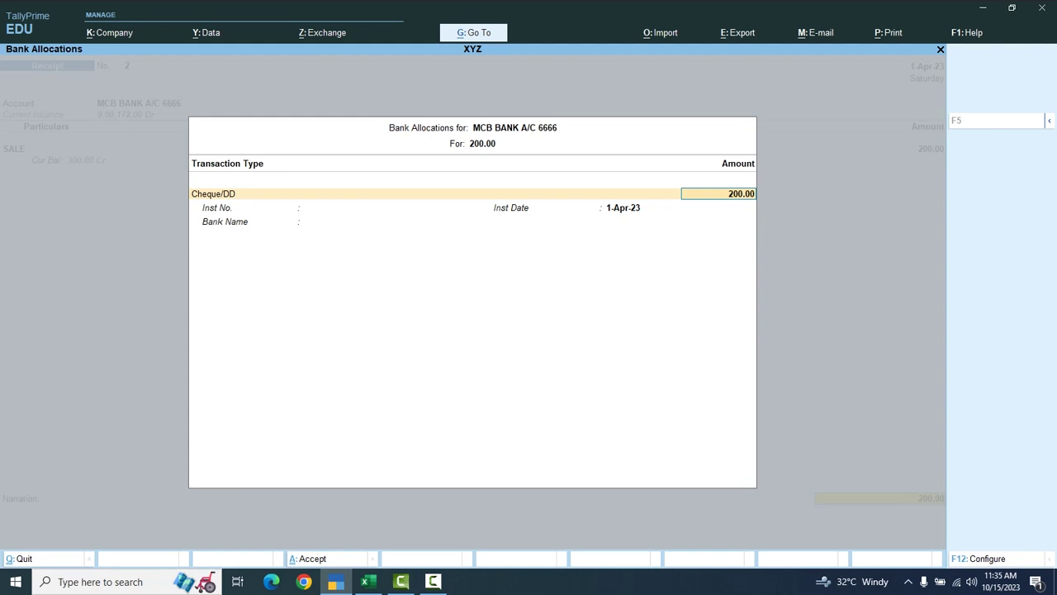
key("Return")
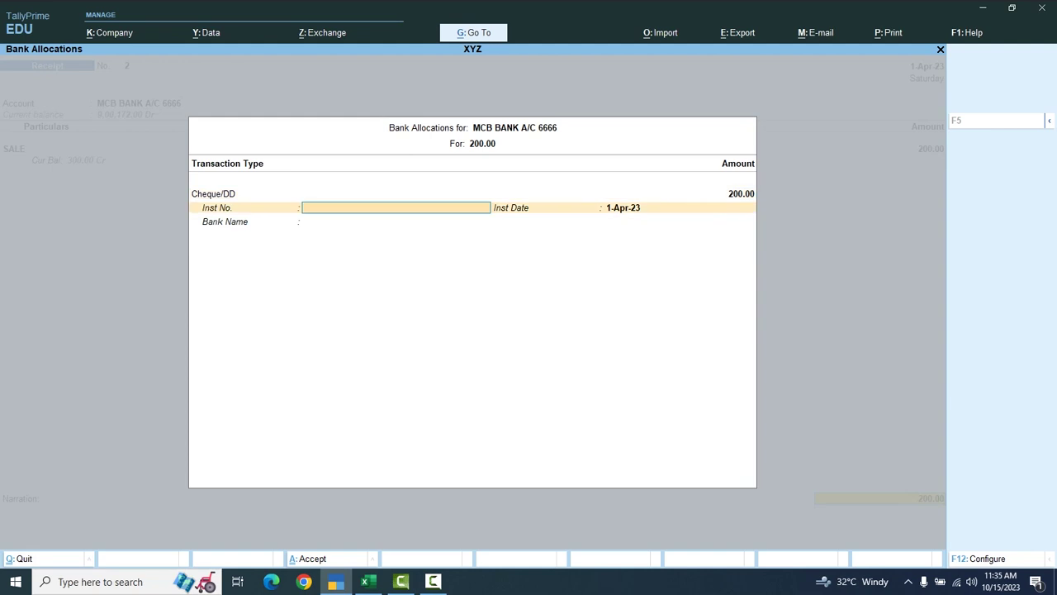
type("654789")
key("Return")
key("Return")
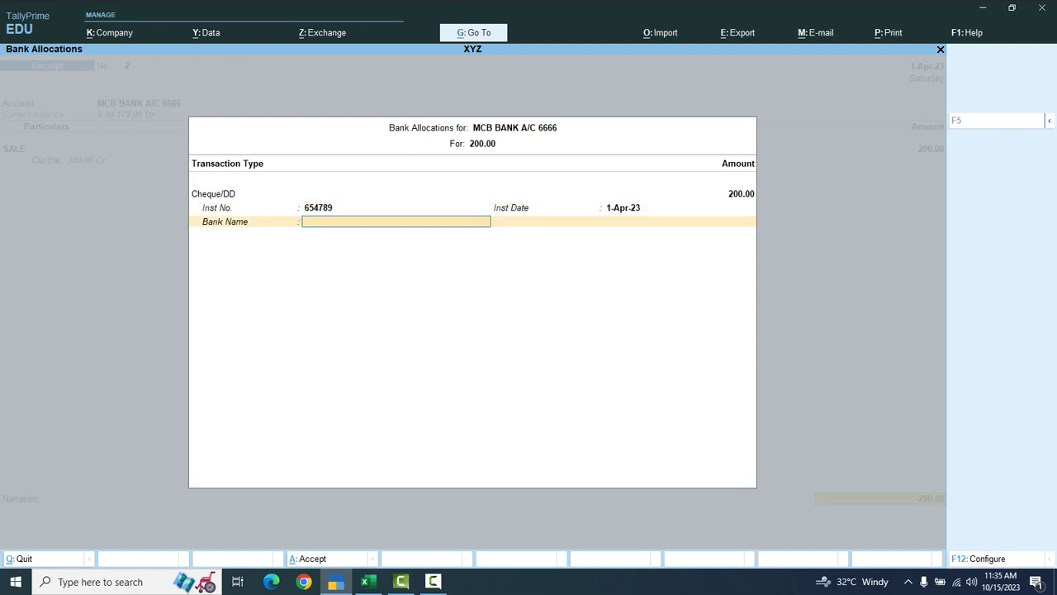
type("Co")
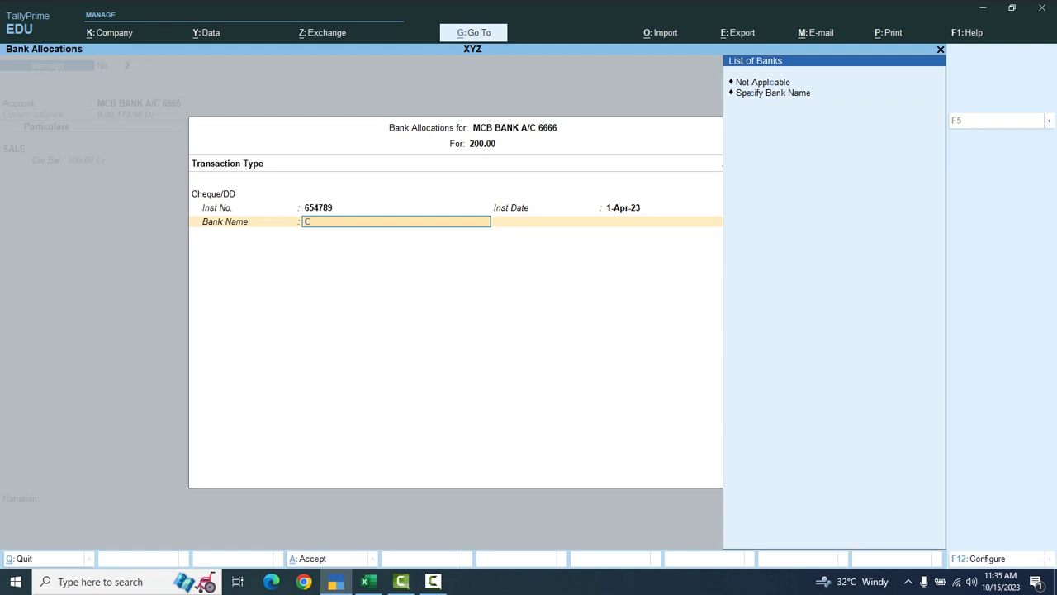
key("Return")
key("BackSpace")
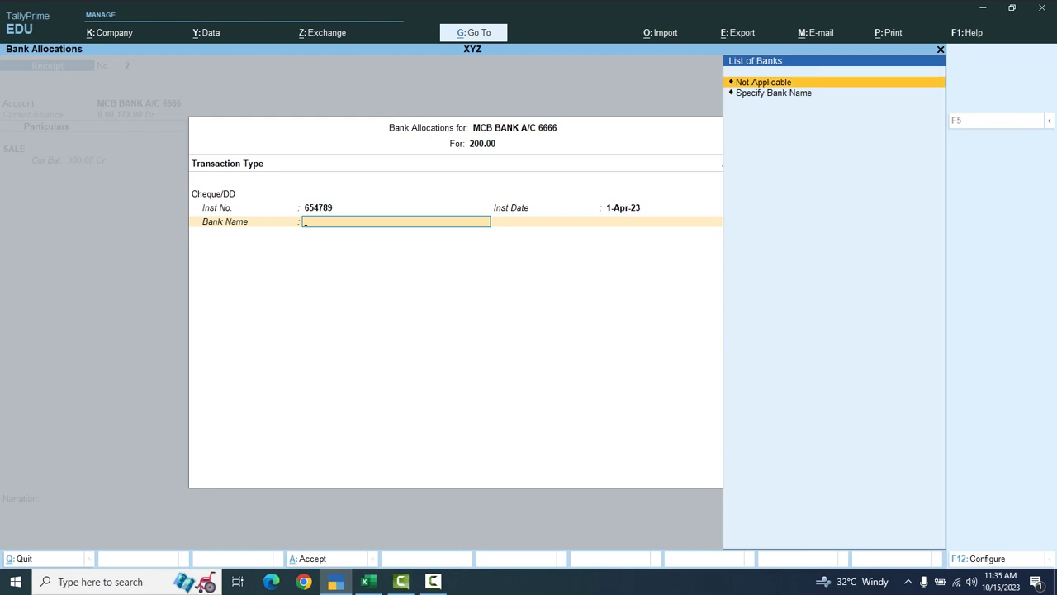
key("Return")
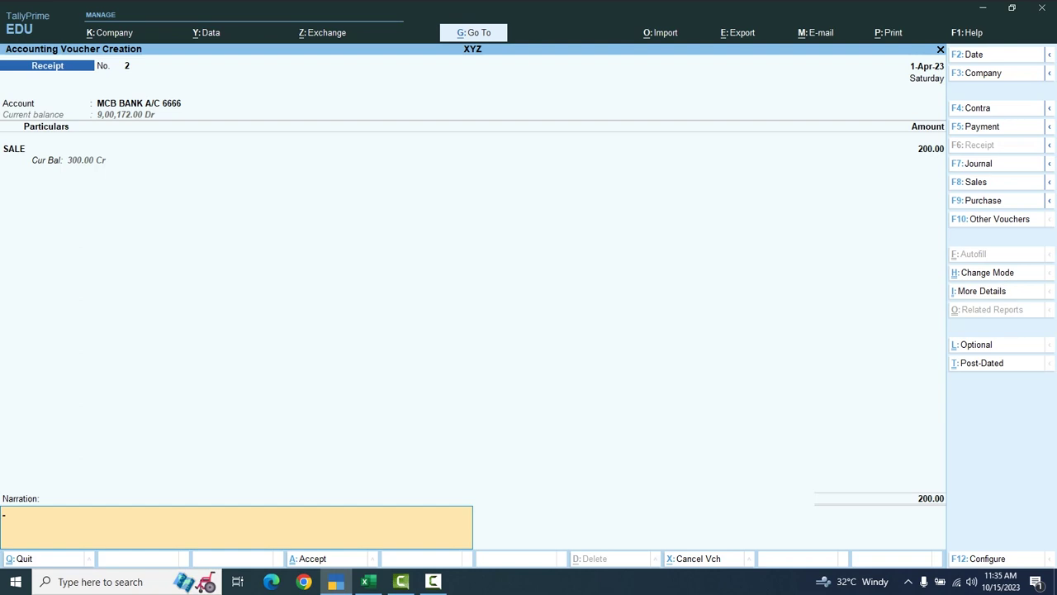
type("CCCC BANK")
key("Return")
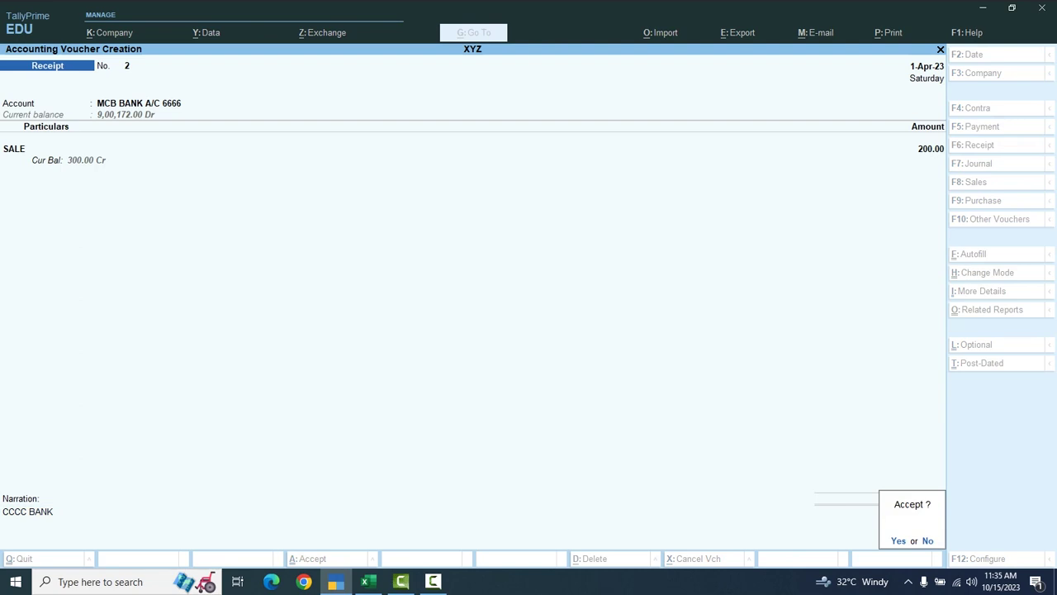
key("Return")
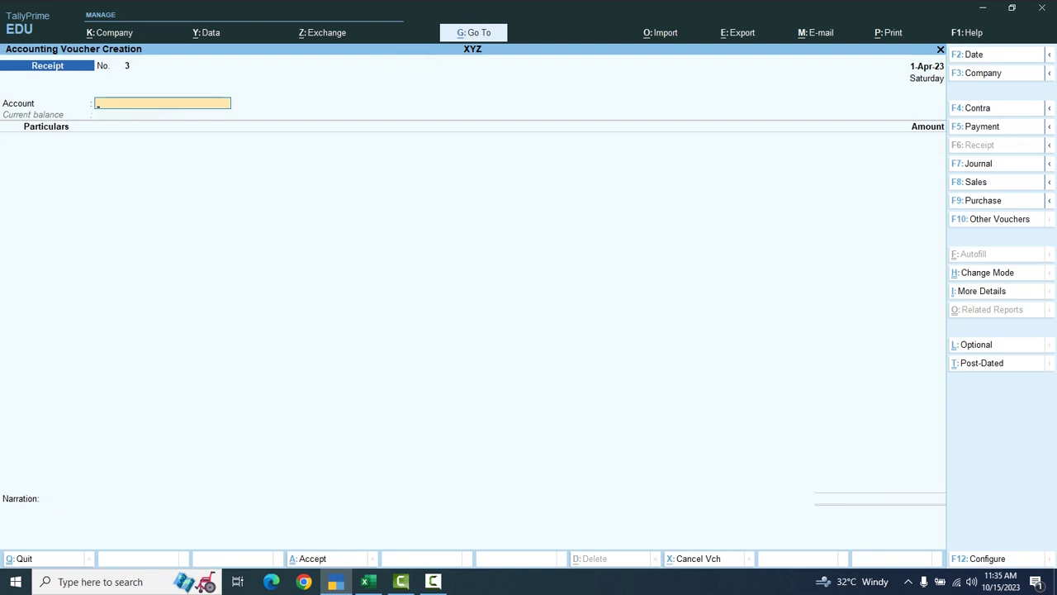
Set NBP BANK A/C 6551 as the account and credit SALE with 300
type("M")
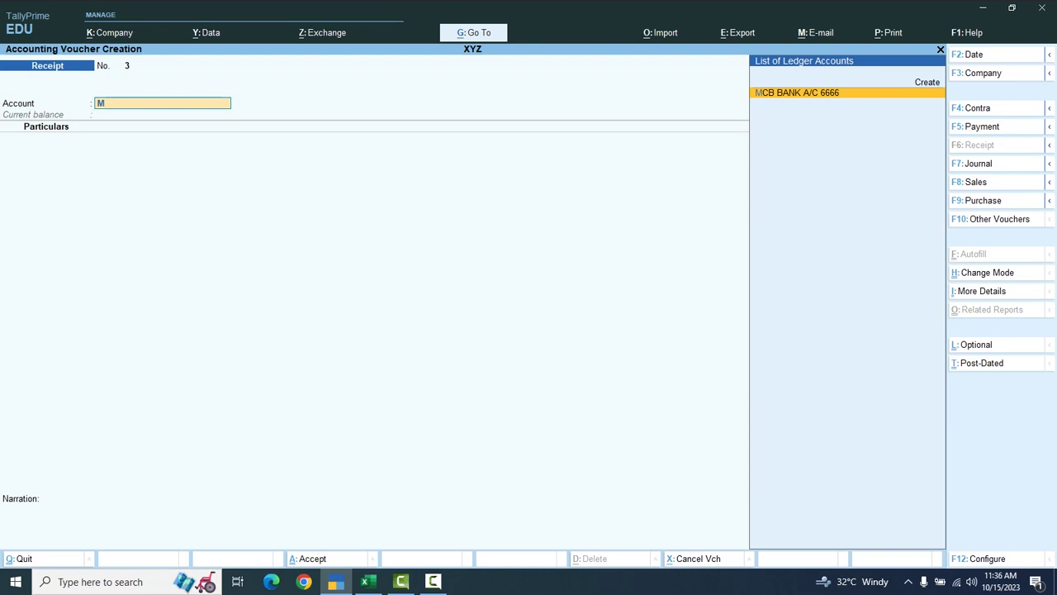
key("BackSpace")
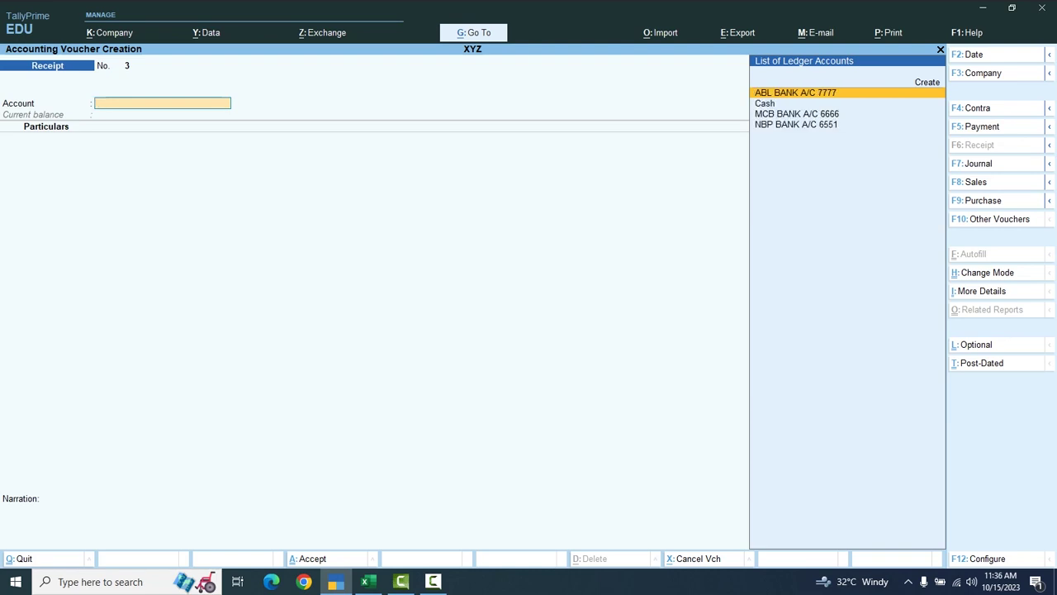
key("Down")
key("Down")
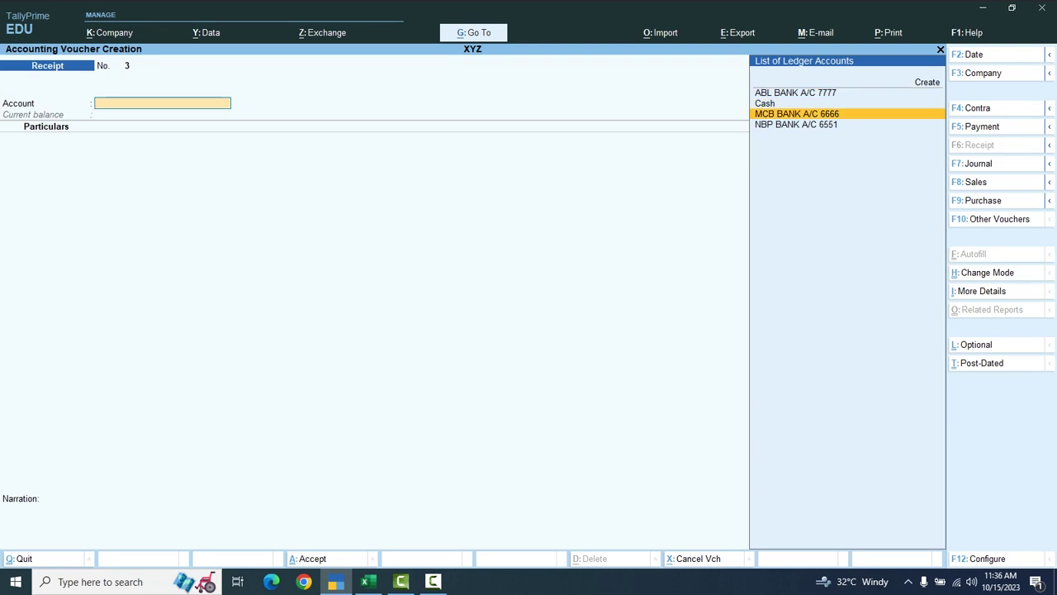
key("Down")
key("Return")
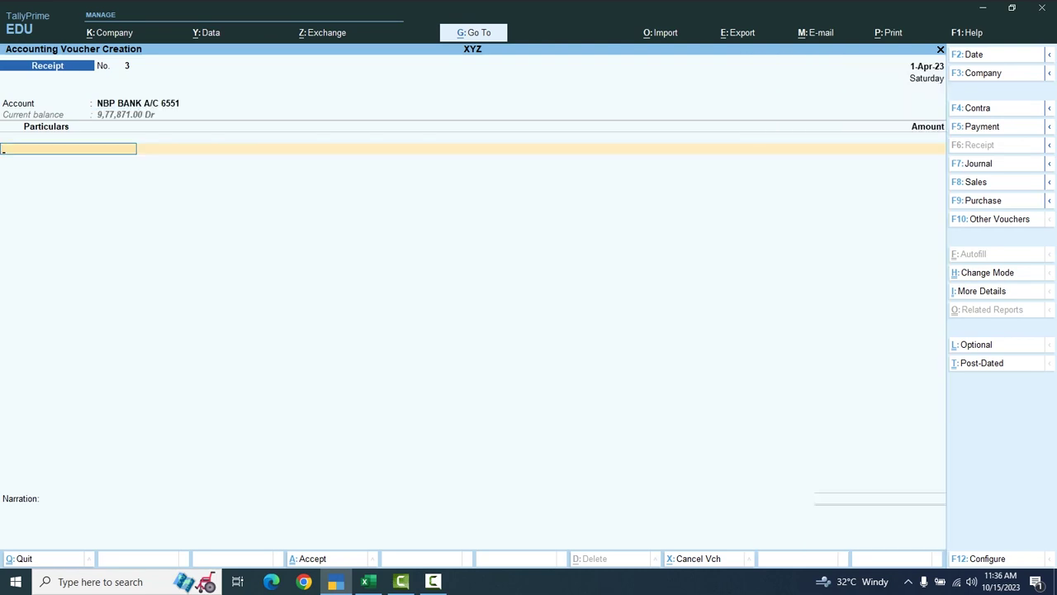
type("S")
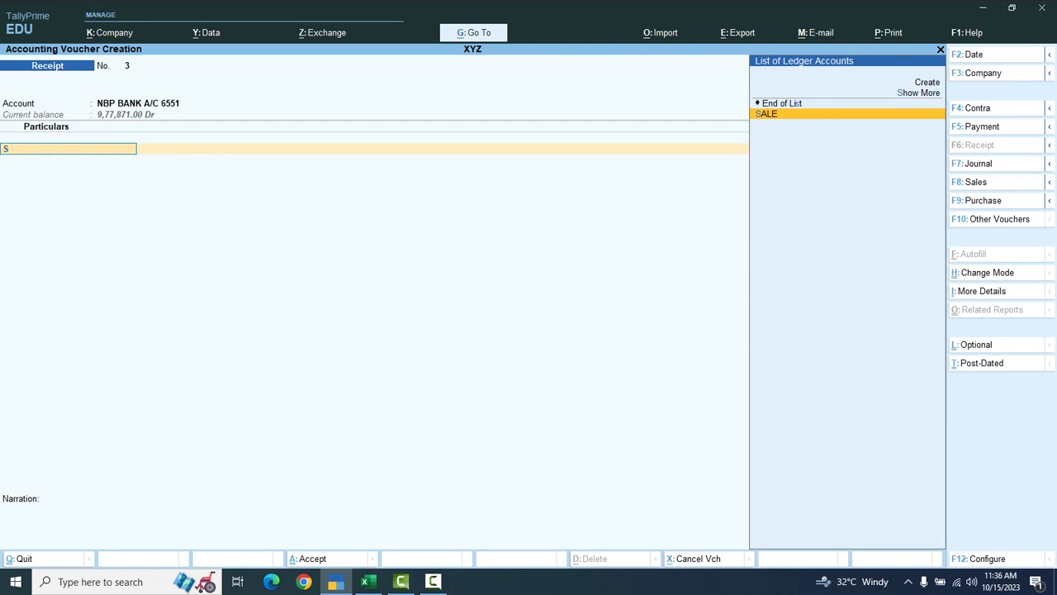
key("Return")
type("300")
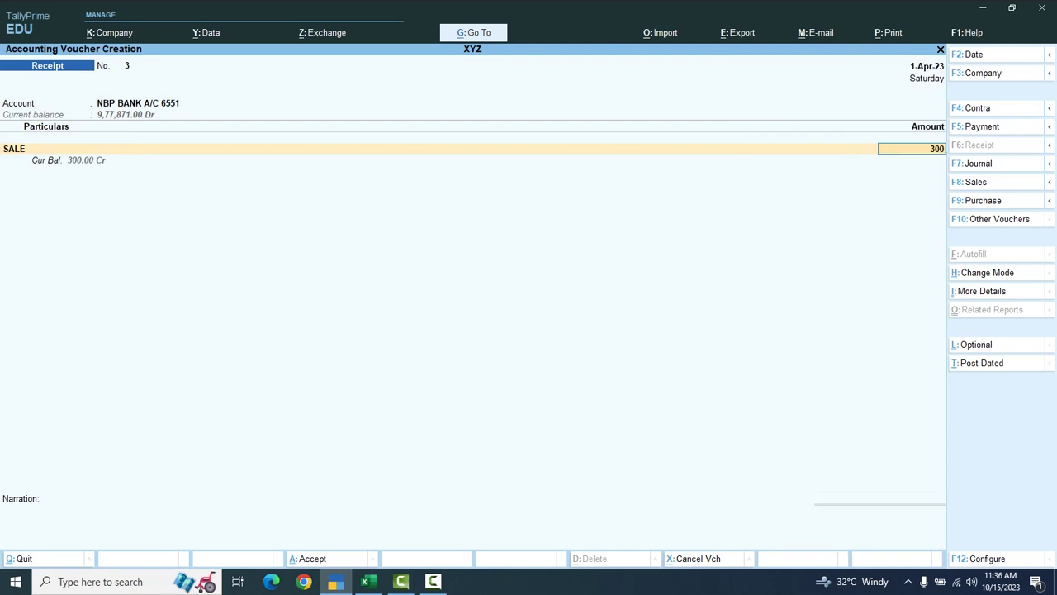
key("Return")
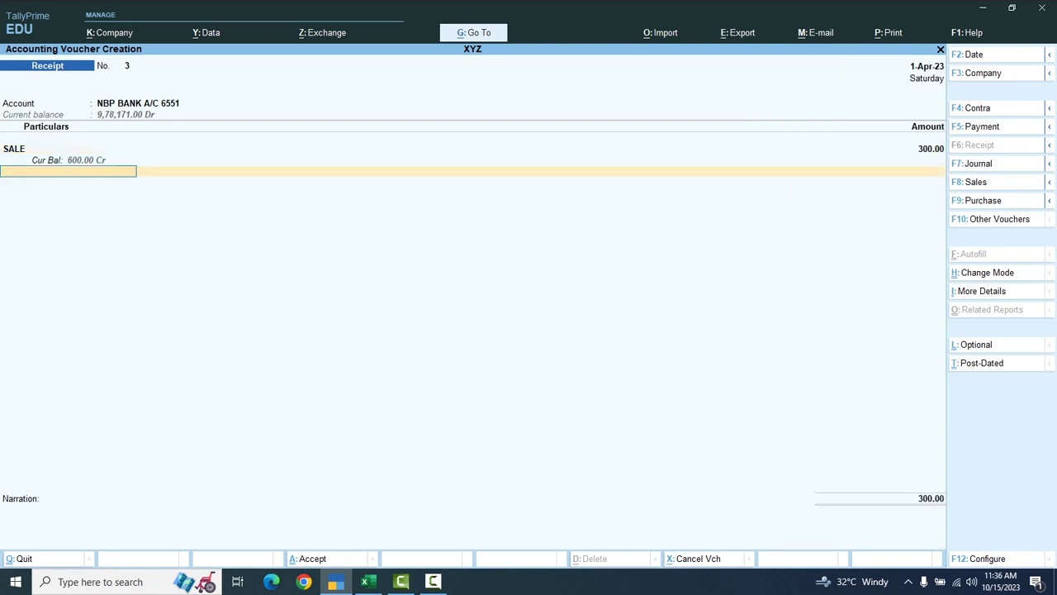
Accept the 300.00 bank allocation, save Receipt No. 3, and leave voucher entry
key("Return")
key("Return")
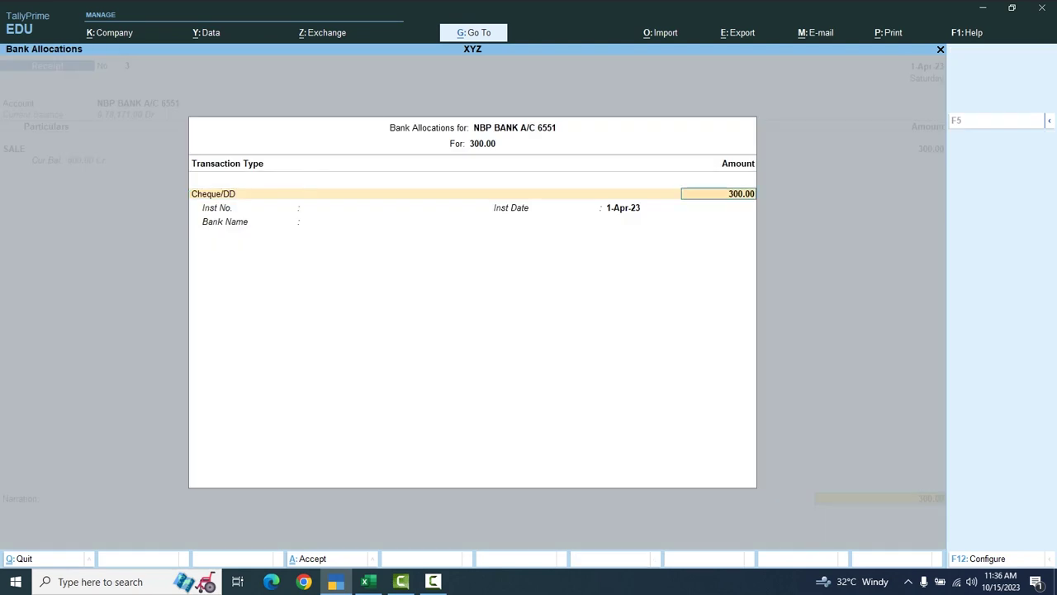
key("Return")
key("Return")
key("Return")
key("Return")
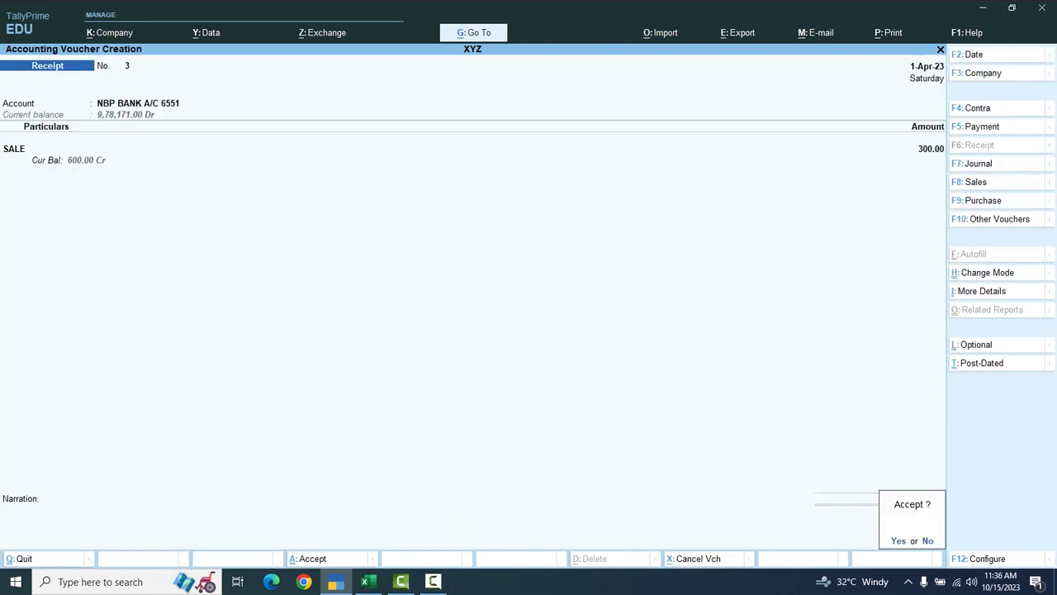
key("Return")
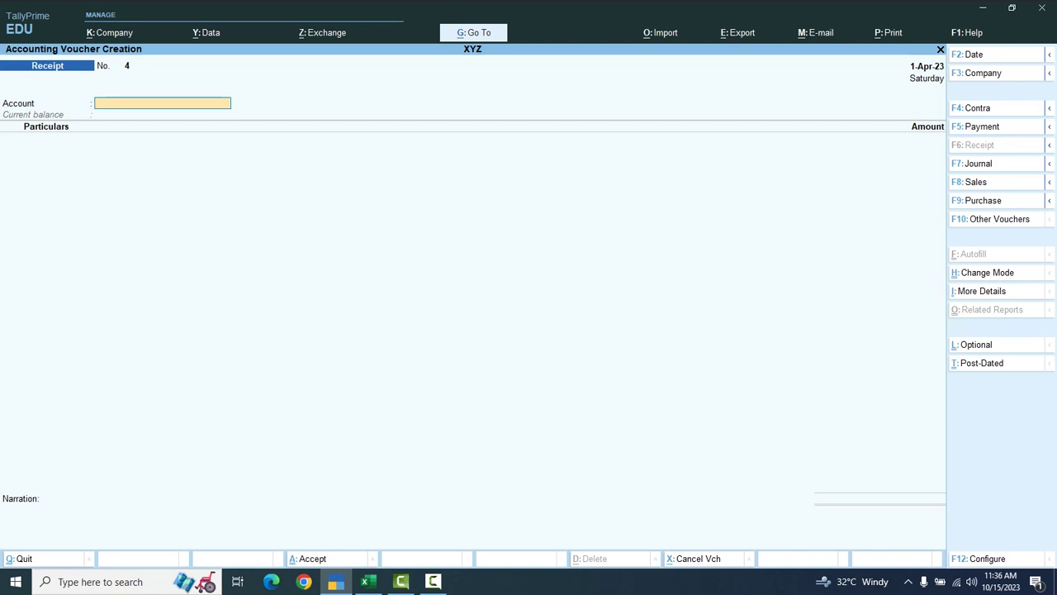
key("Escape")
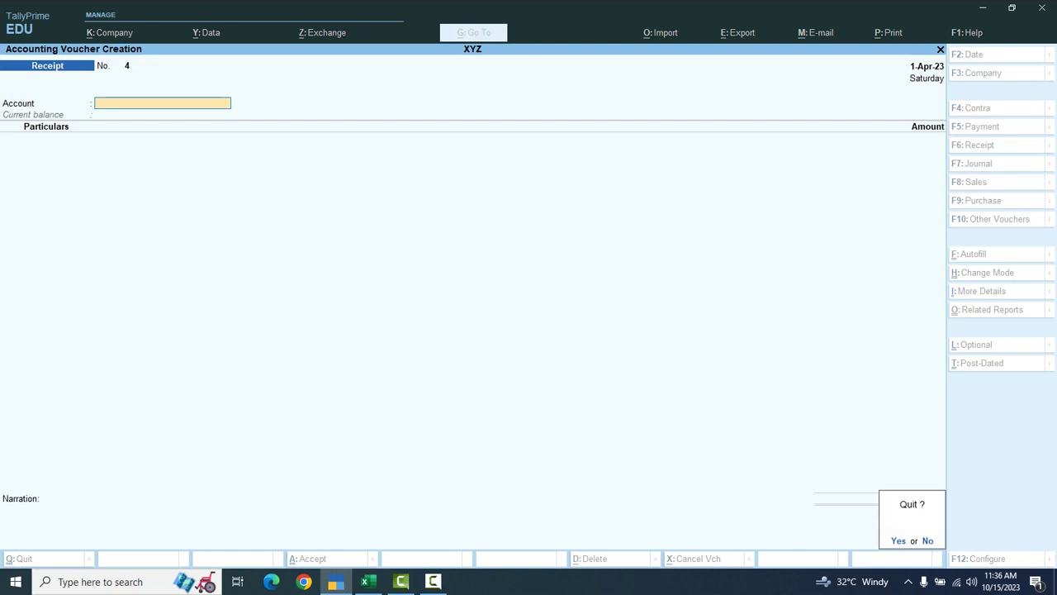
key("Return")
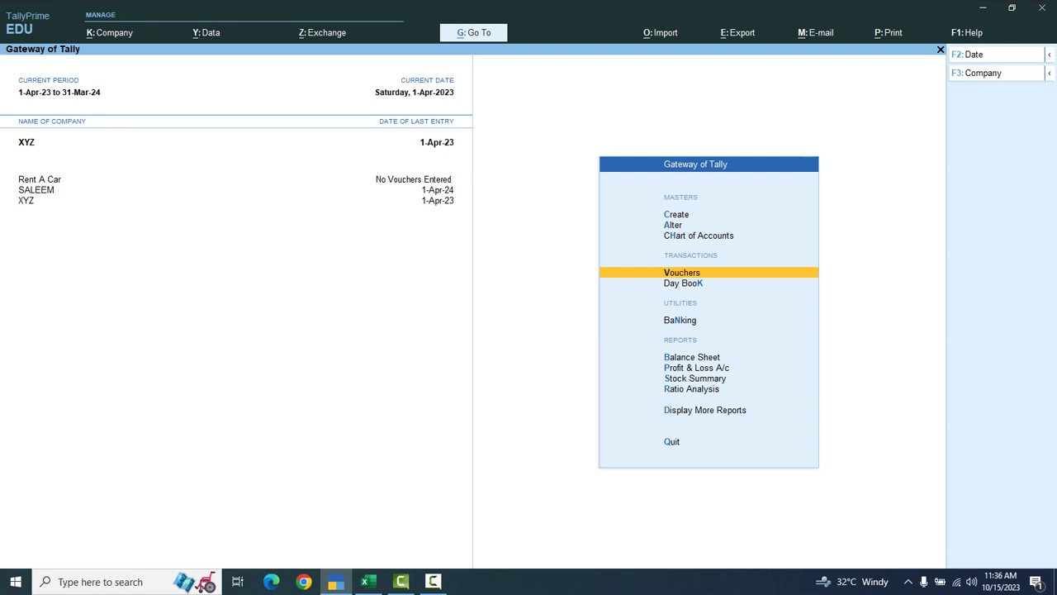
Open the Trial Balance in detailed ledger-wise view and locate the SALE line
key("d")
key("Return")
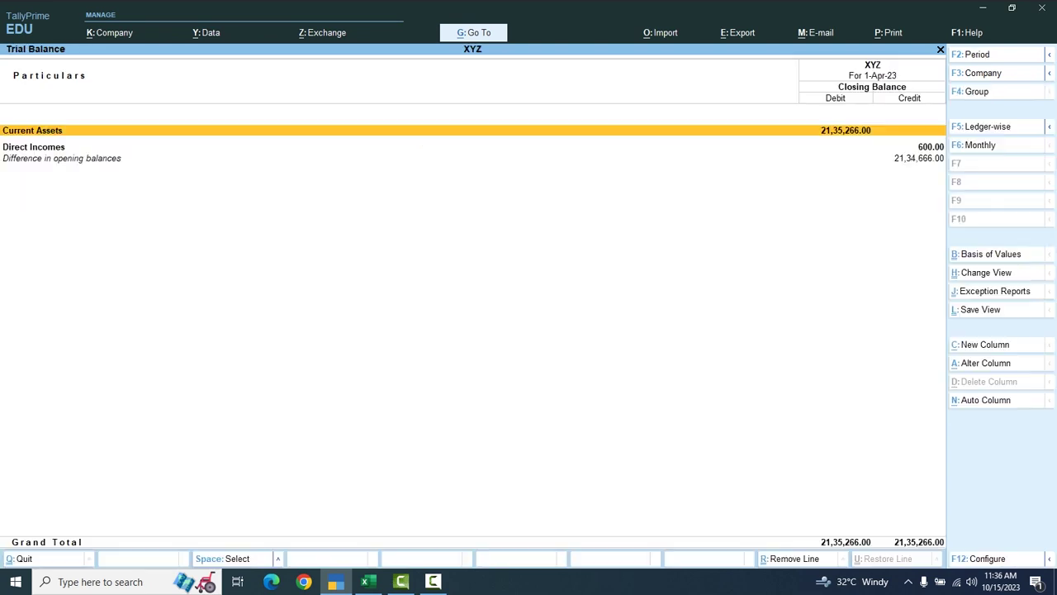
key("F5")
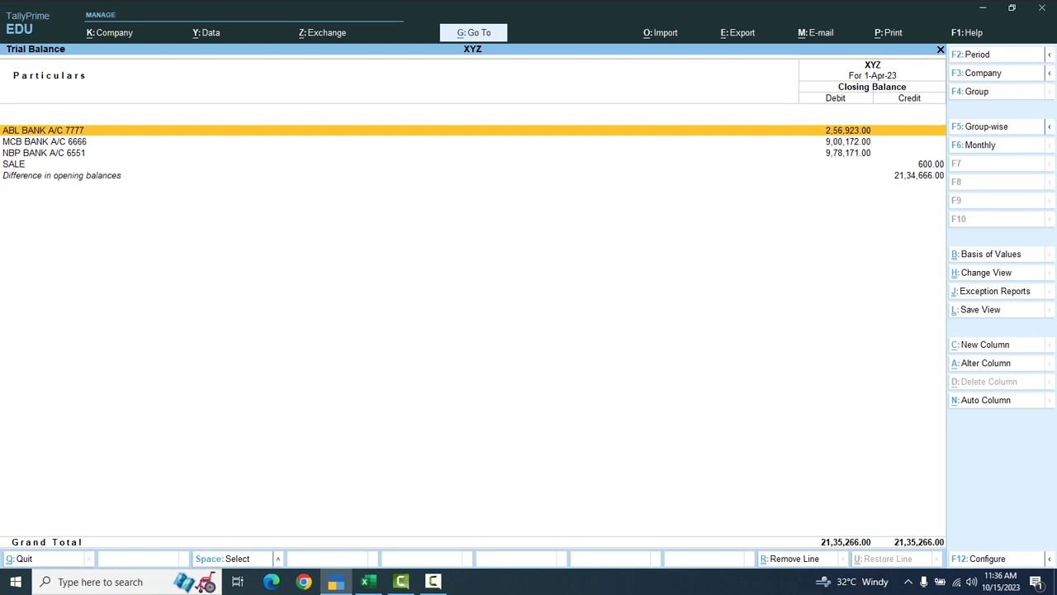
key("Down")
key("Down")
key("Down")
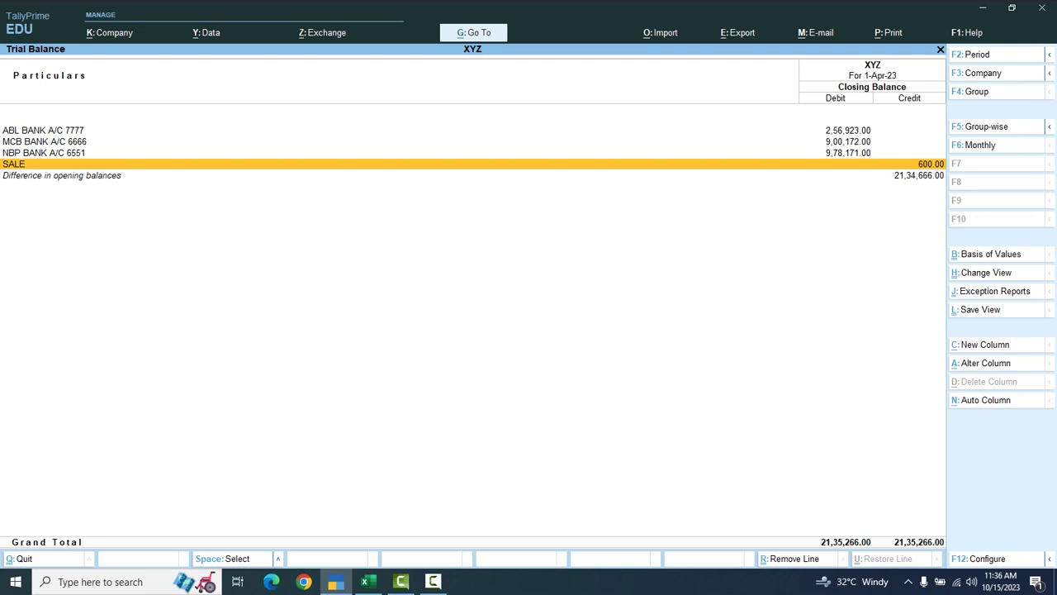
key("Up")
key("Down")
Review SALE's April vouchers, the three bank receipts totalling 600.00, then back out
key("Return")
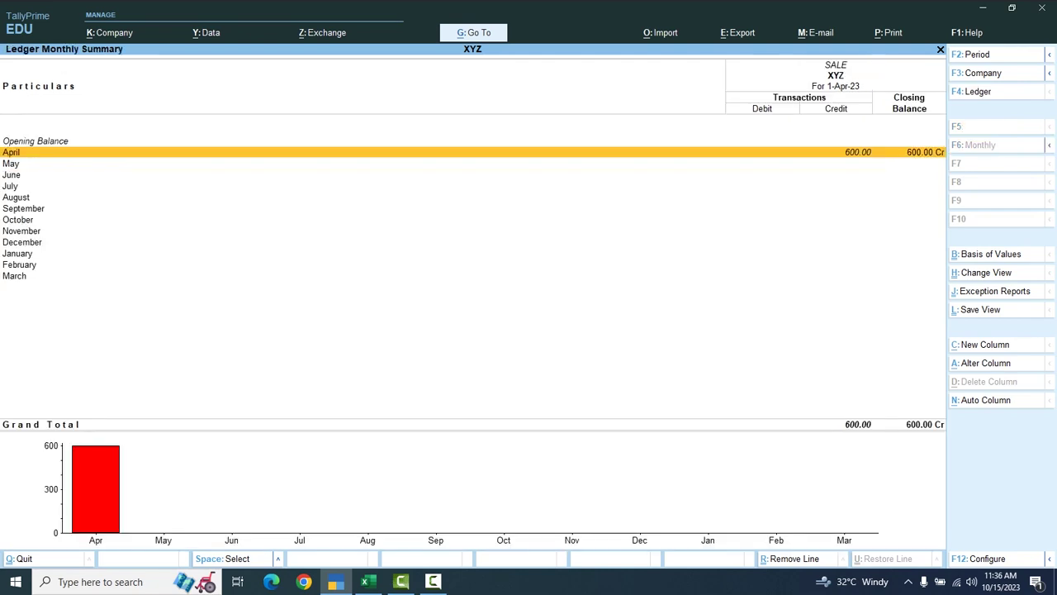
key("Return")
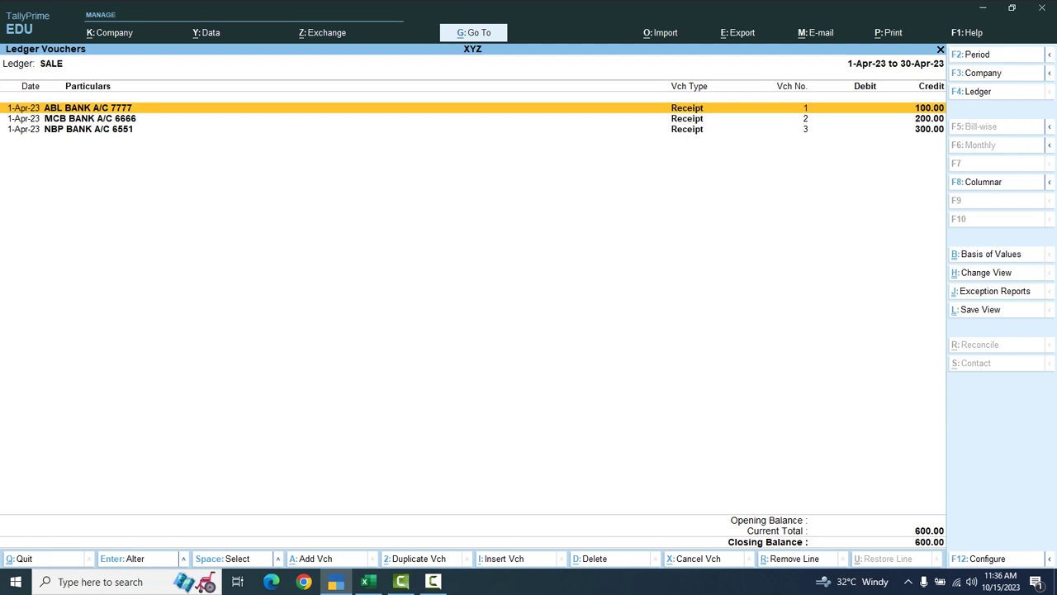
key("Down")
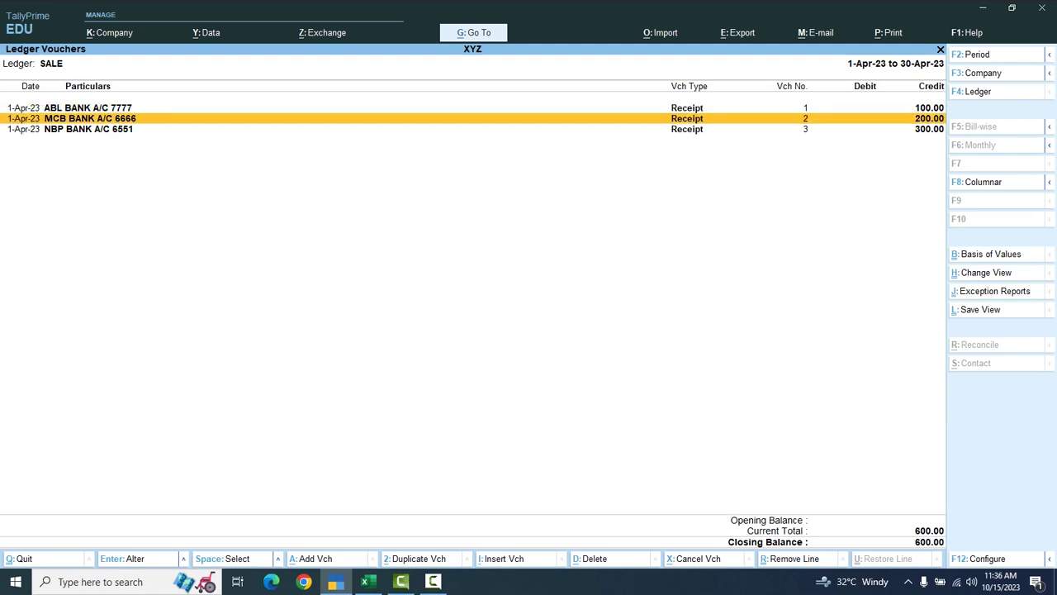
key("Down")
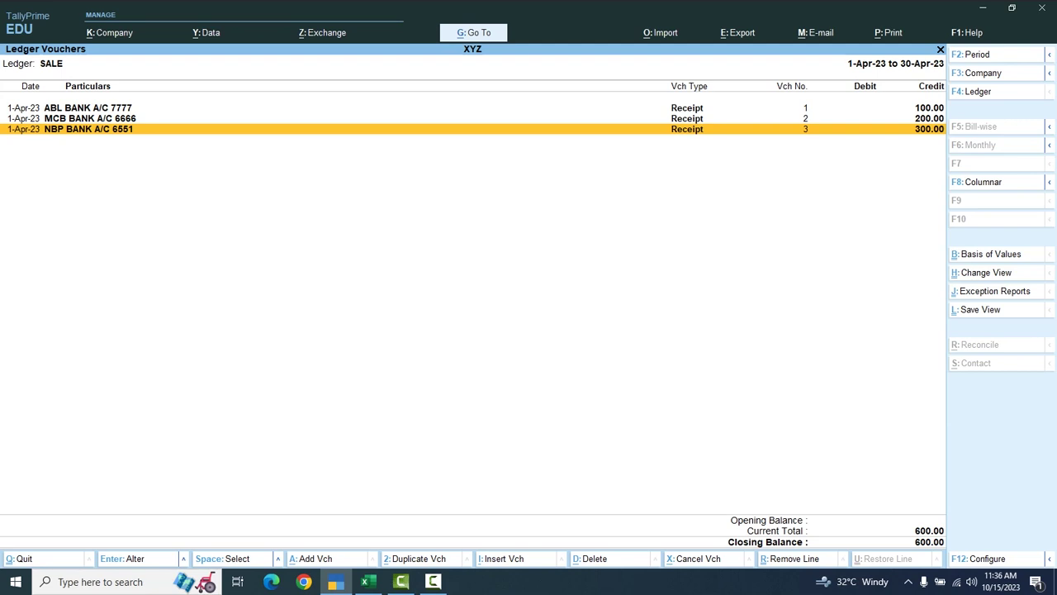
key("Up")
key("Up")
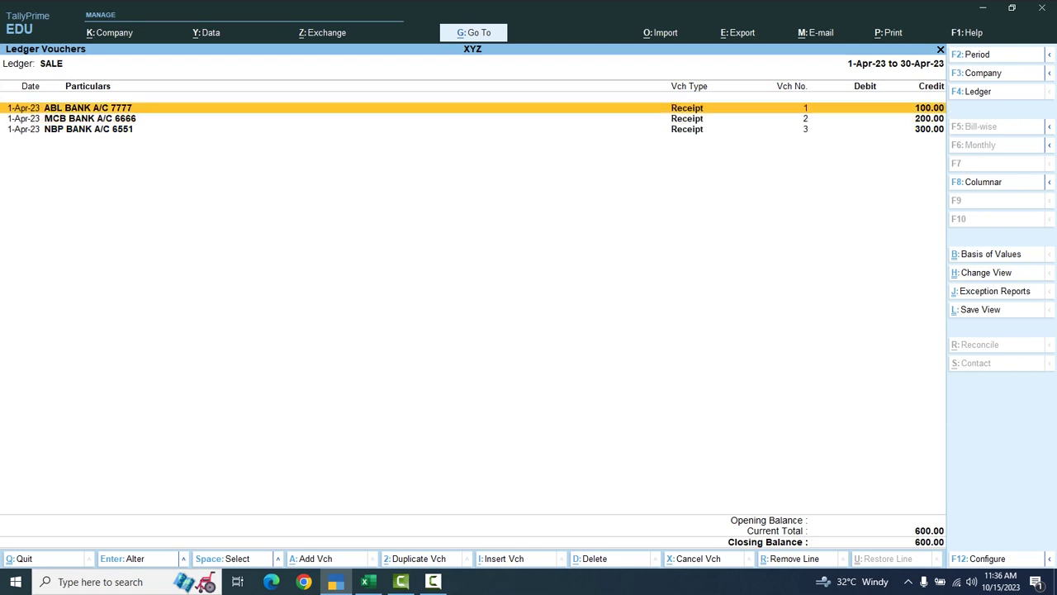
key("Down")
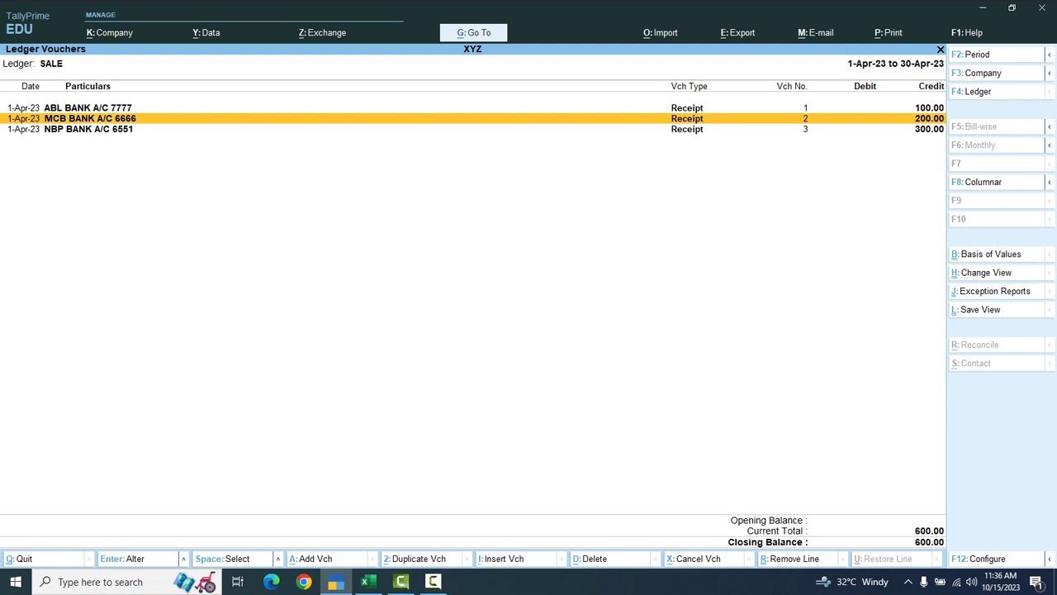
key("Down")
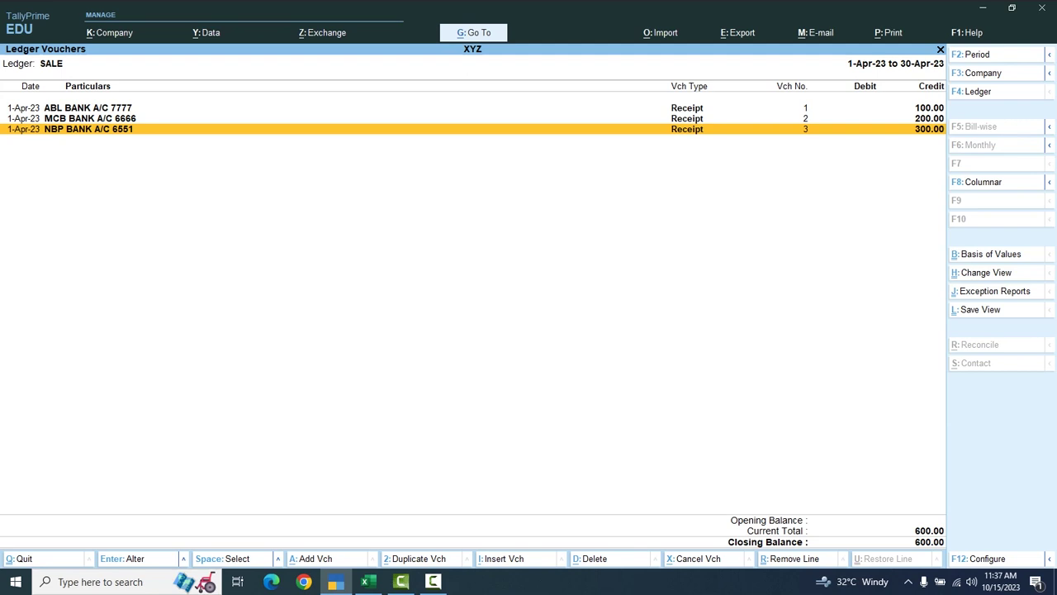
key("Escape")
key("Escape")
key("Escape")
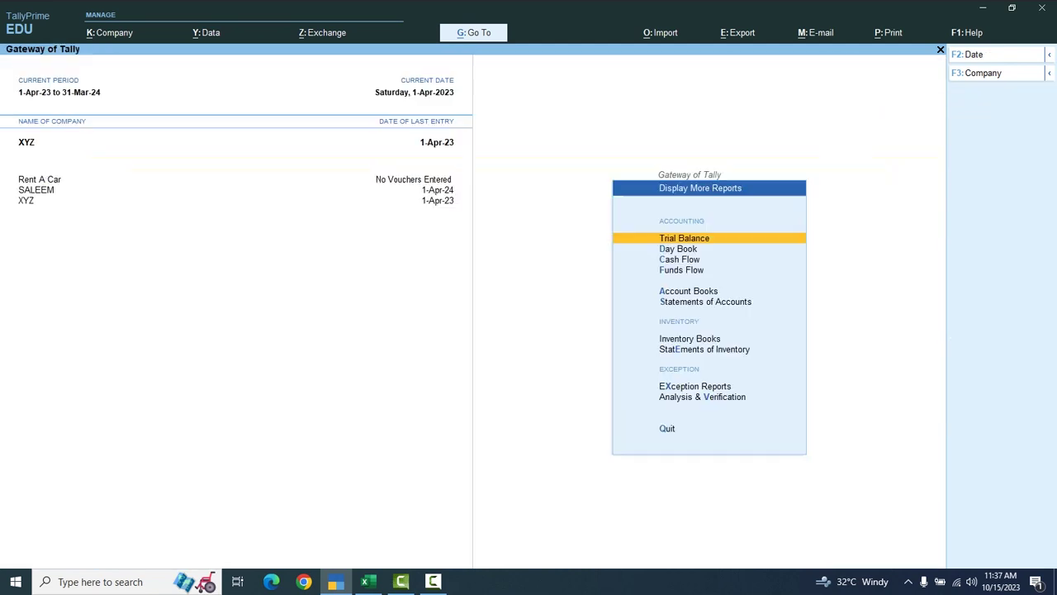
Start a Payment voucher with ABL BANK A/C 7777 as the paying account
key("Escape")
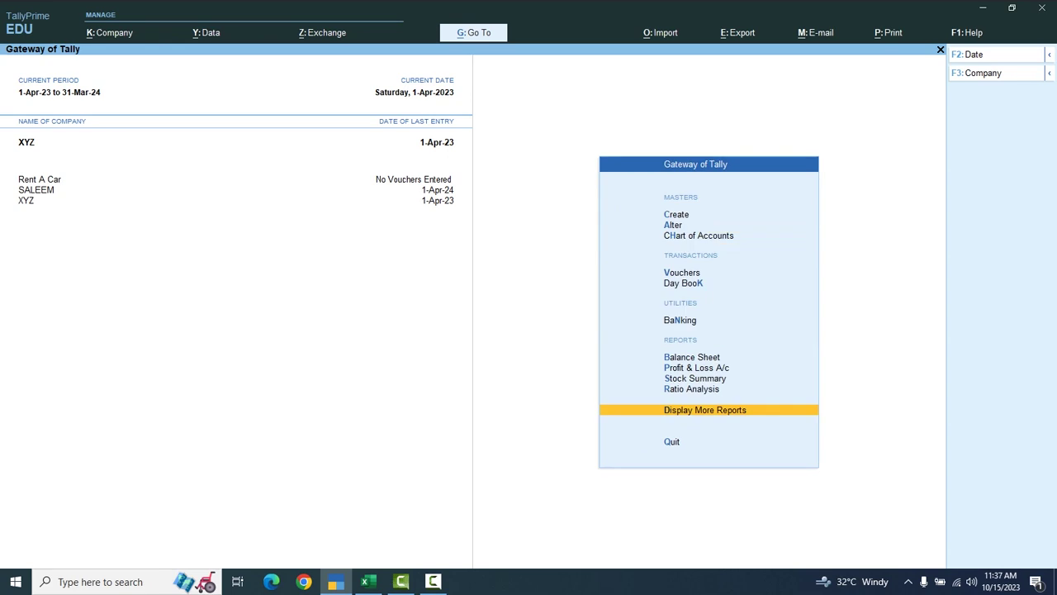
key("Escape")
key("Escape")
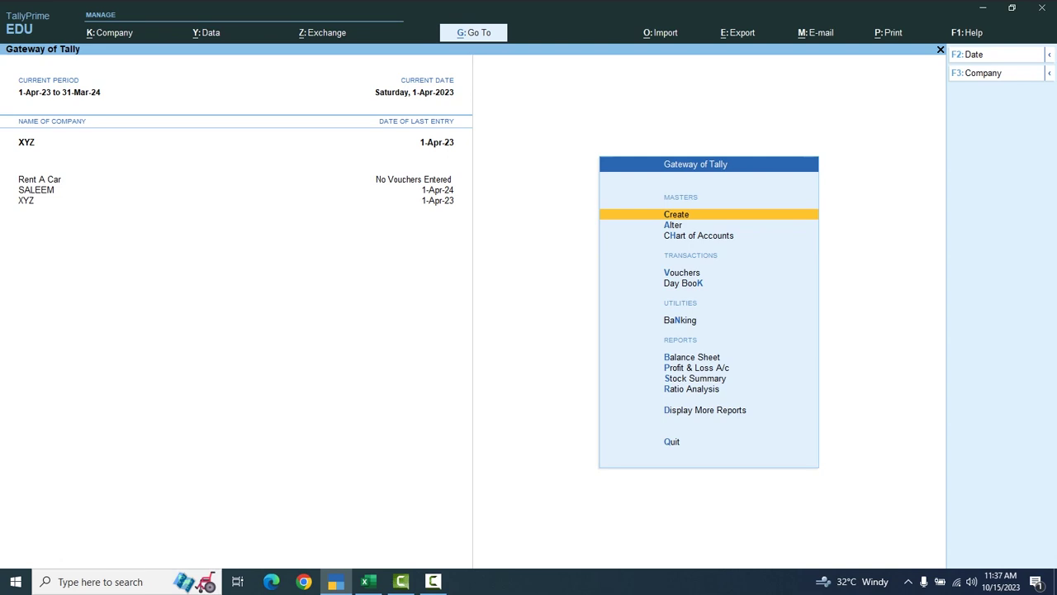
key("v")
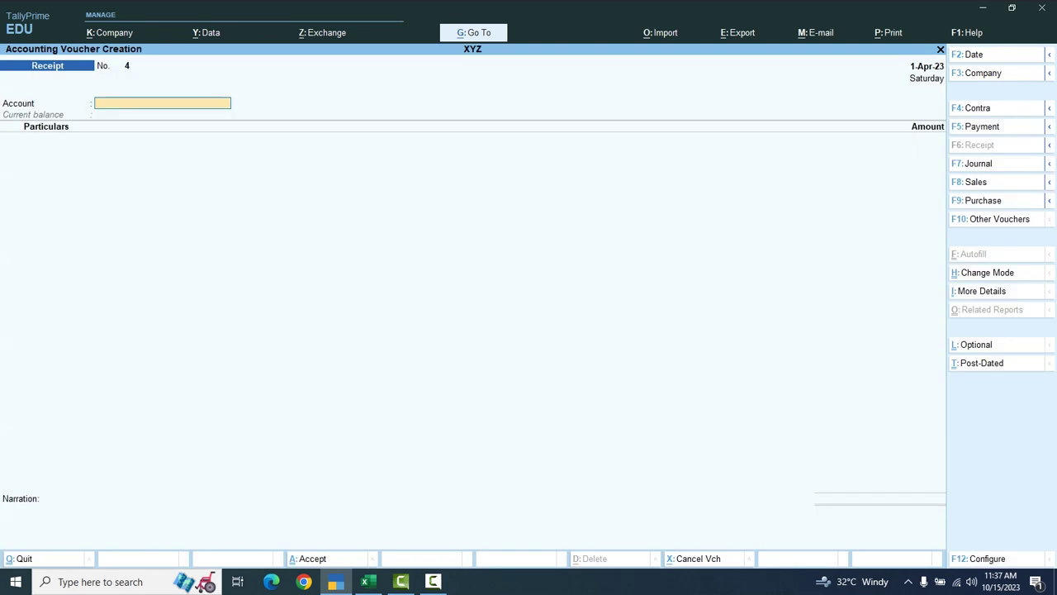
key("F5")
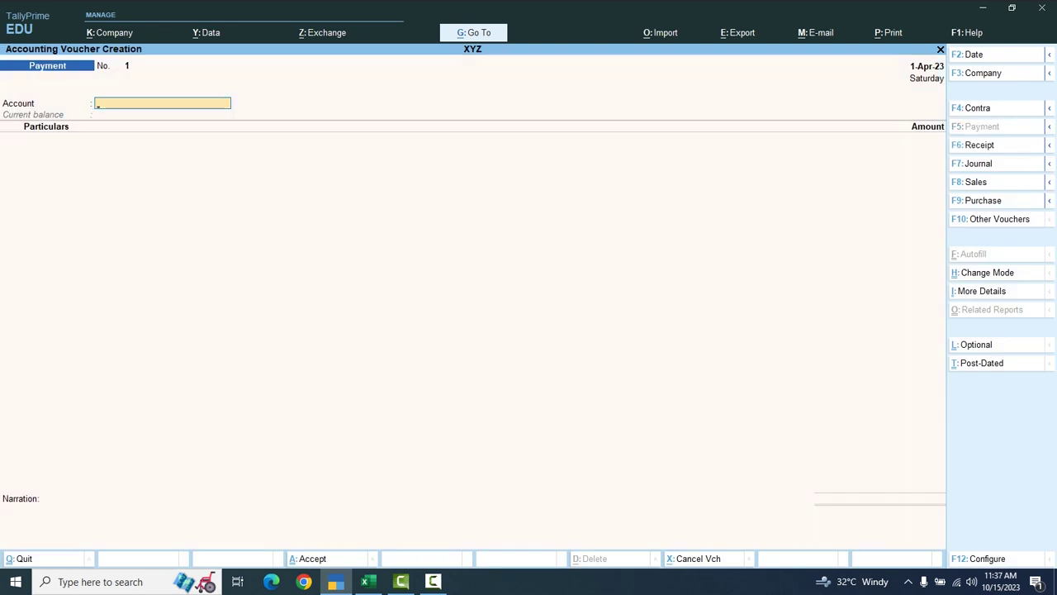
type("A")
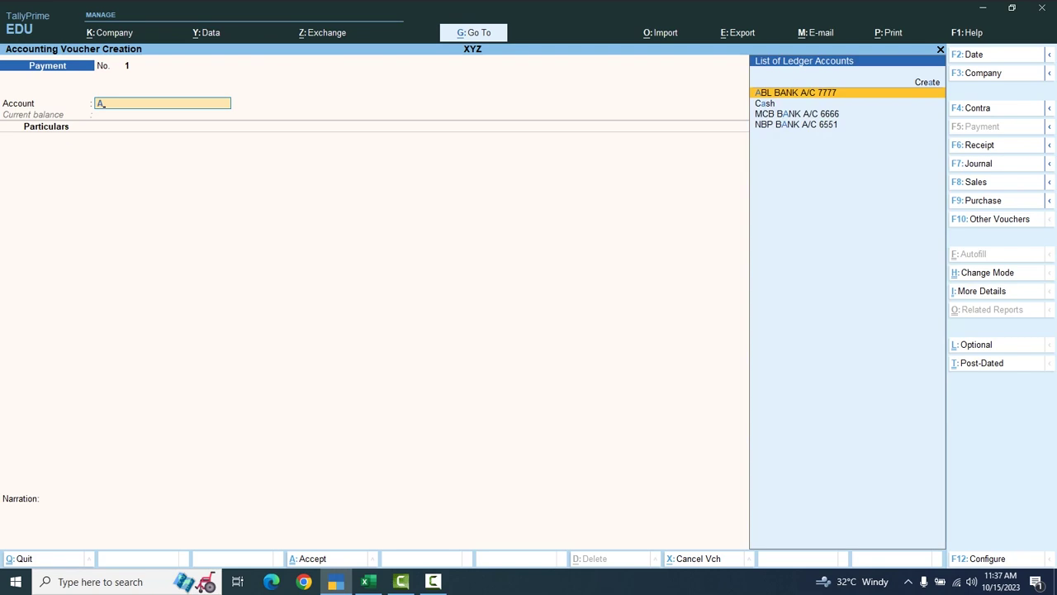
key("Return")
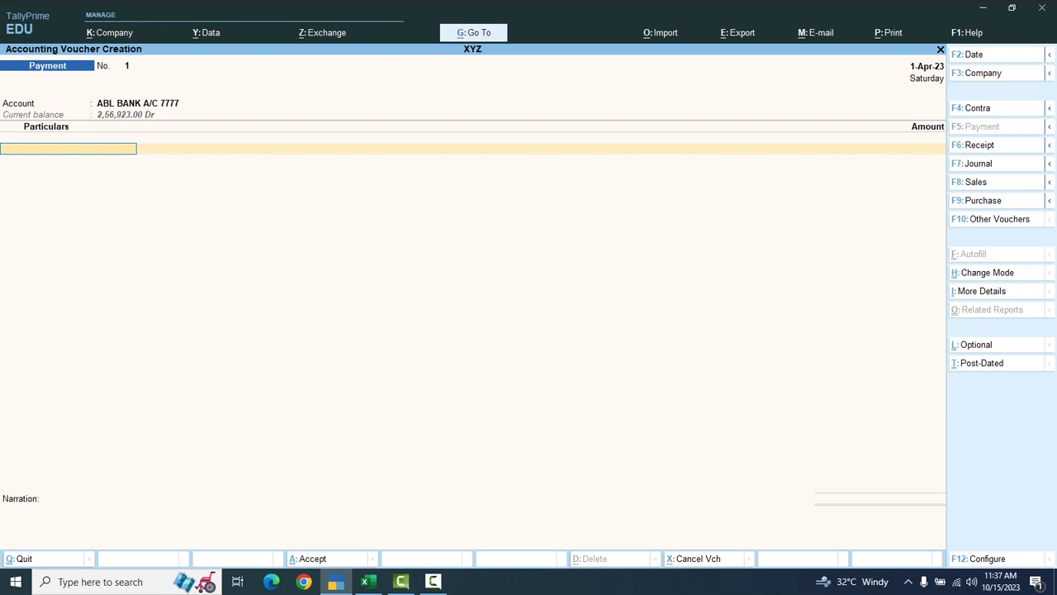
Debit FURNITURE 1,000 and accept Cheque in the bank allocation
type("F")
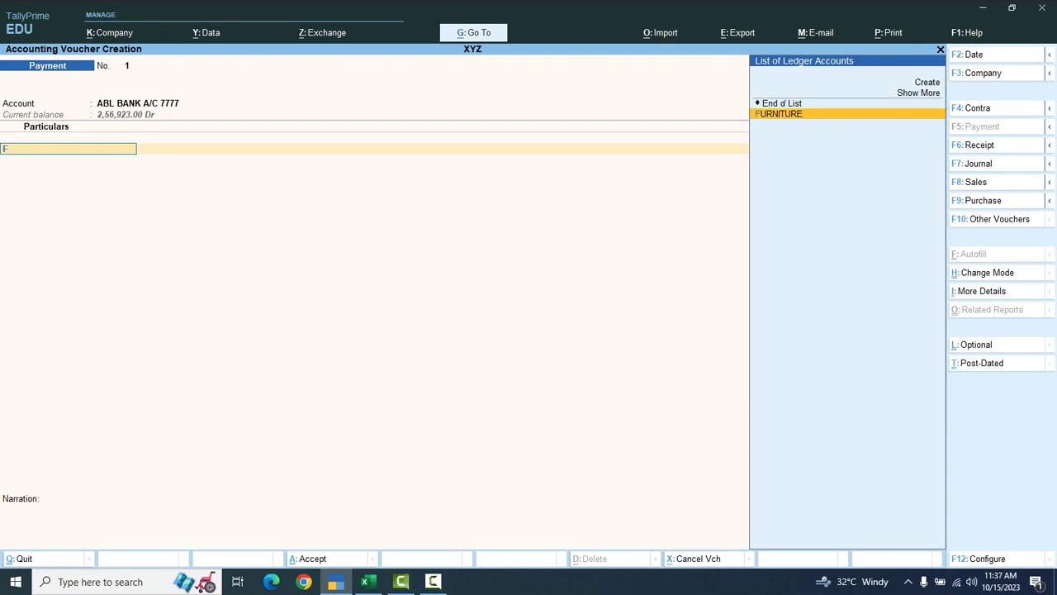
key("Return")
type("1000")
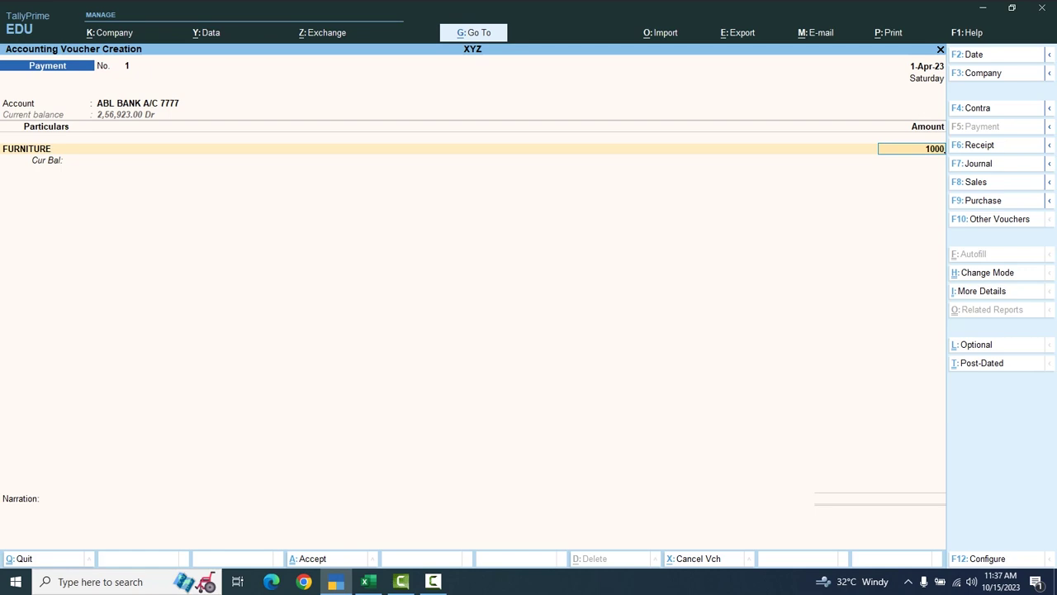
key("Return")
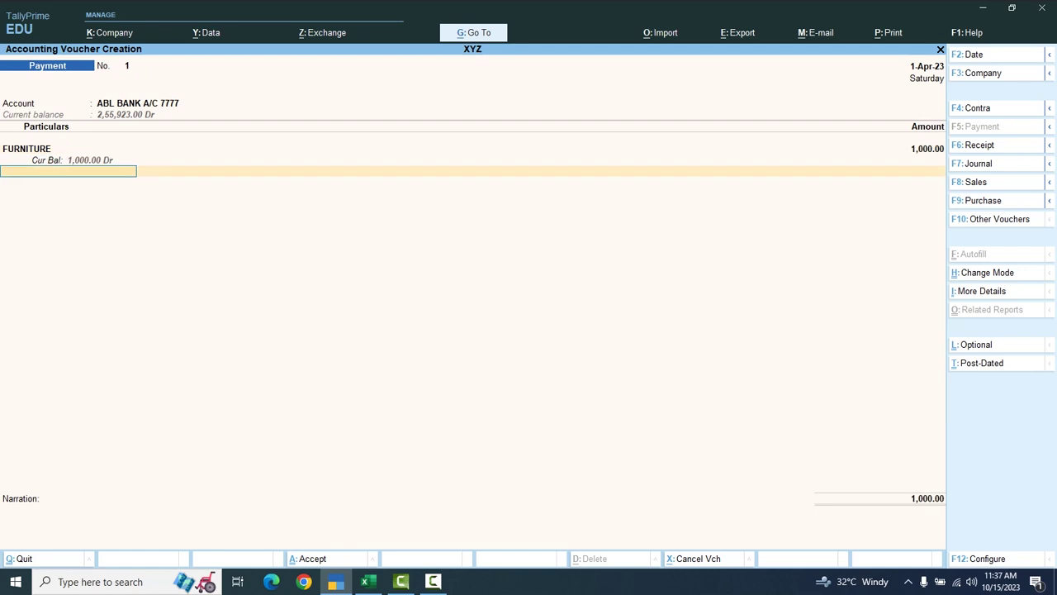
key("Return")
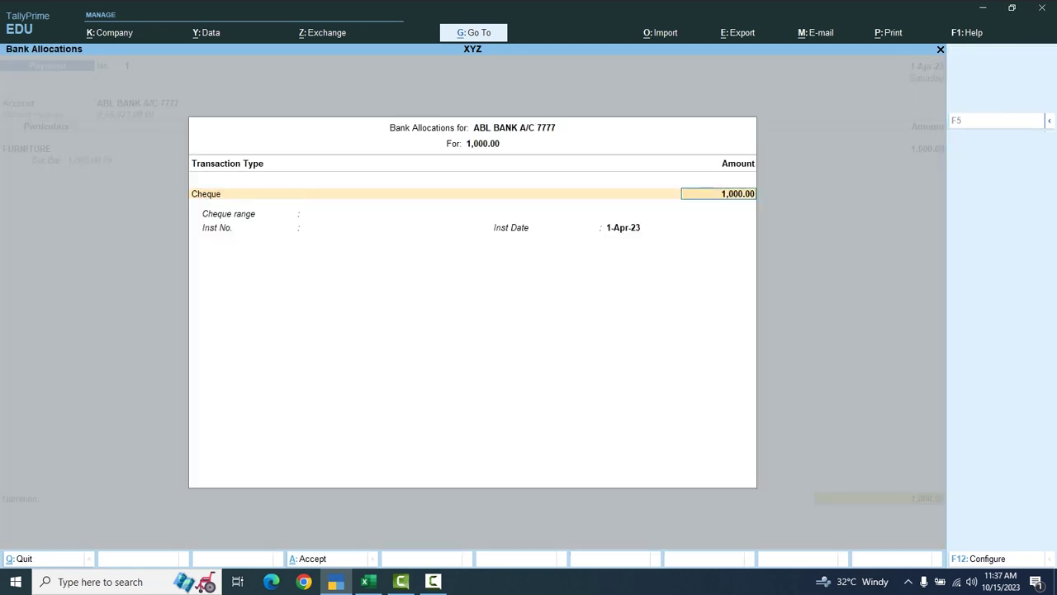
key("Return")
key("Return")
key("Return")
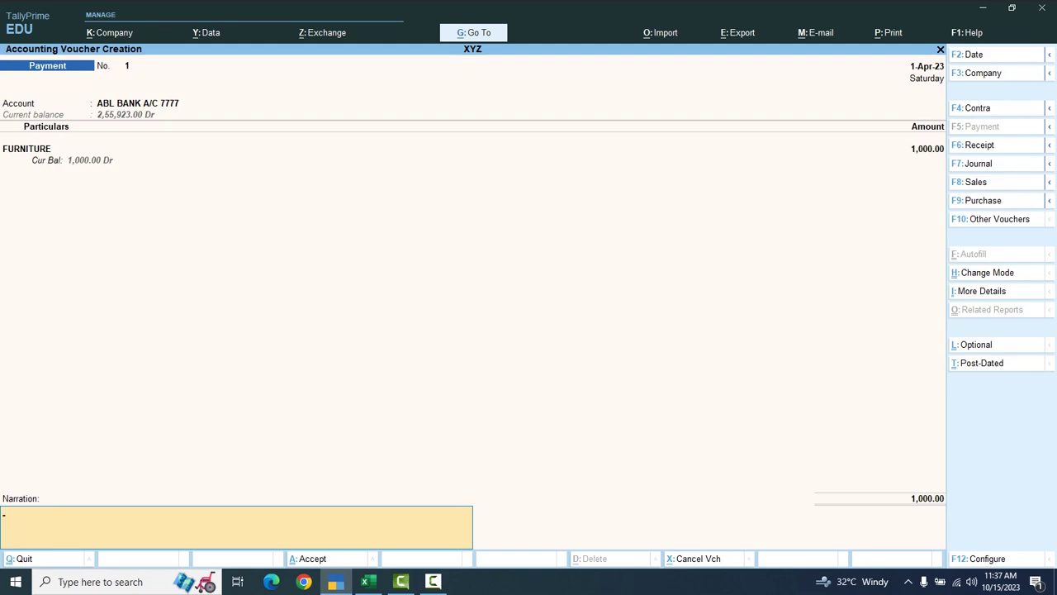
key("Return")
key("Return")
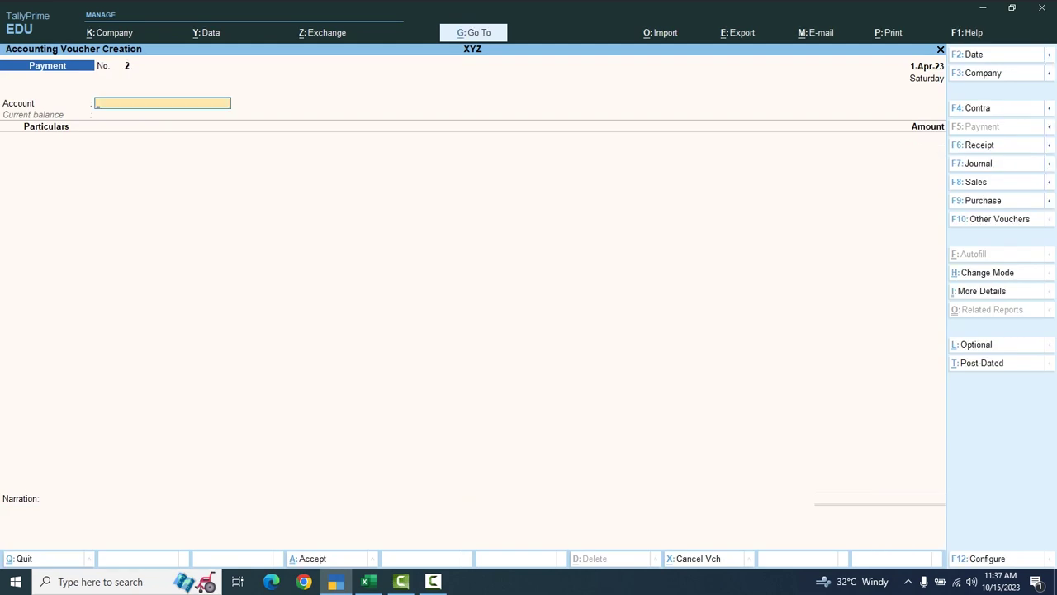
Post a 2,000 cheque payment from MCB BANK A/C 6666 to FURNITURE
type("A")
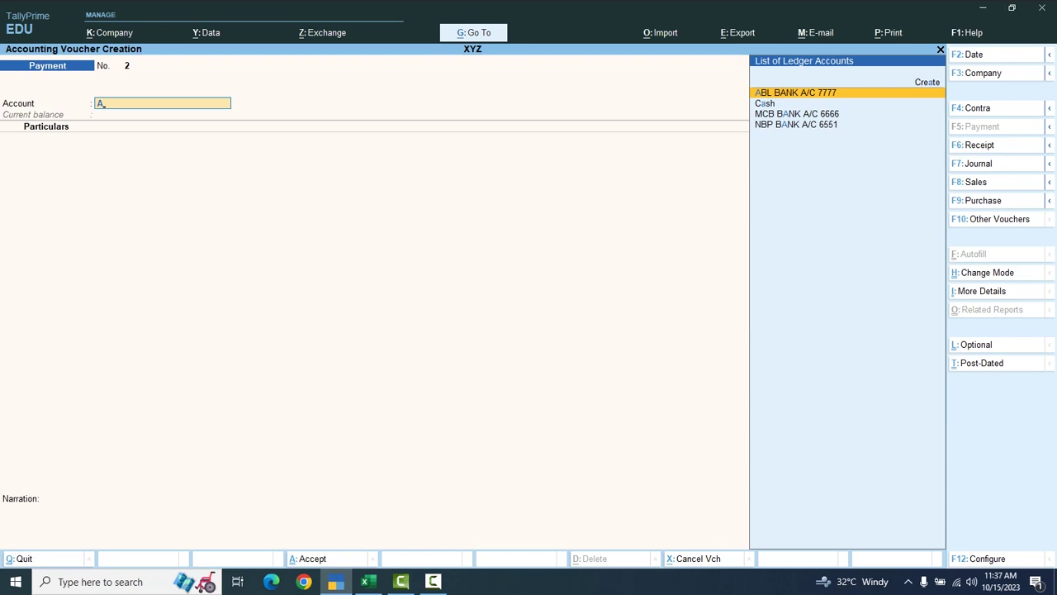
key("Down")
key("Down")
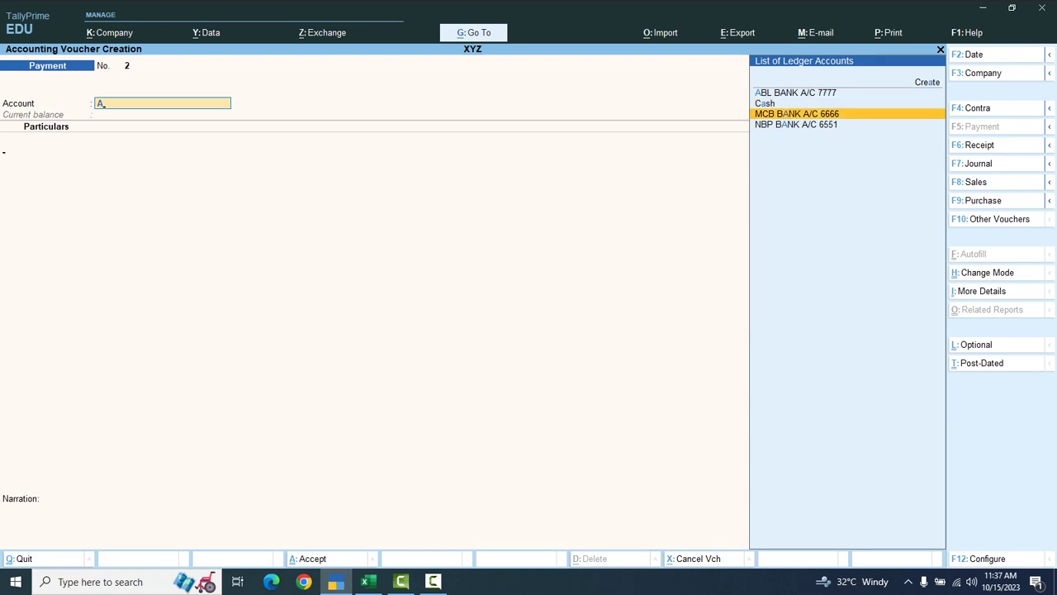
key("Return")
type("F")
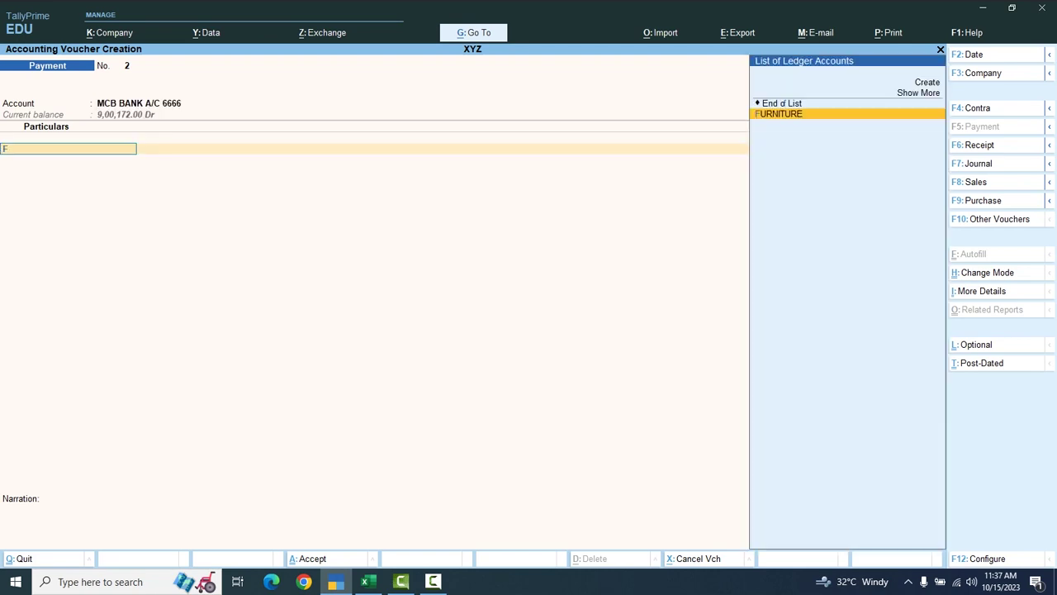
key("Return")
type("2000")
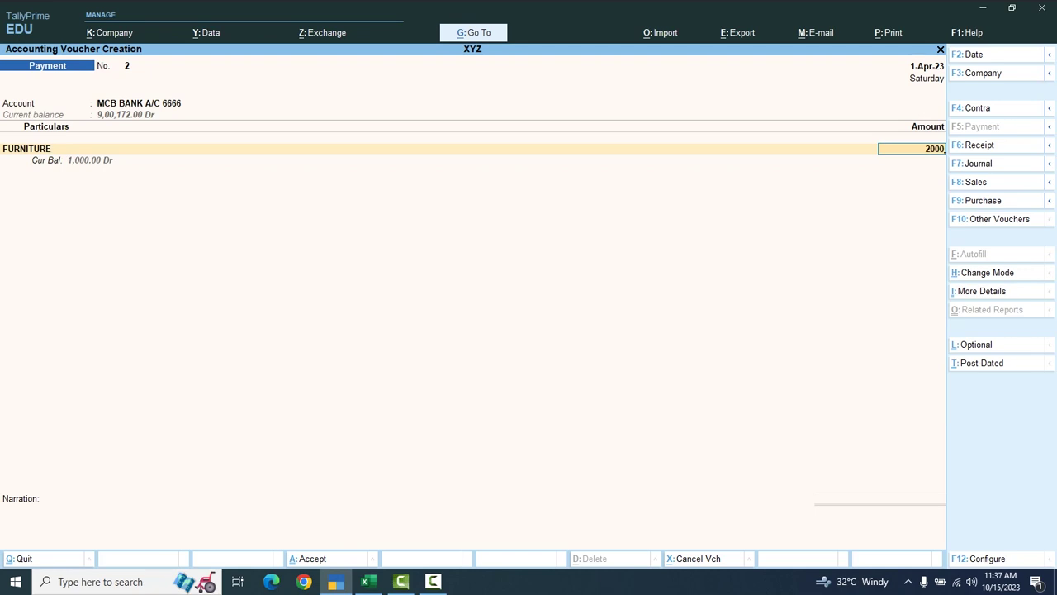
key("Return")
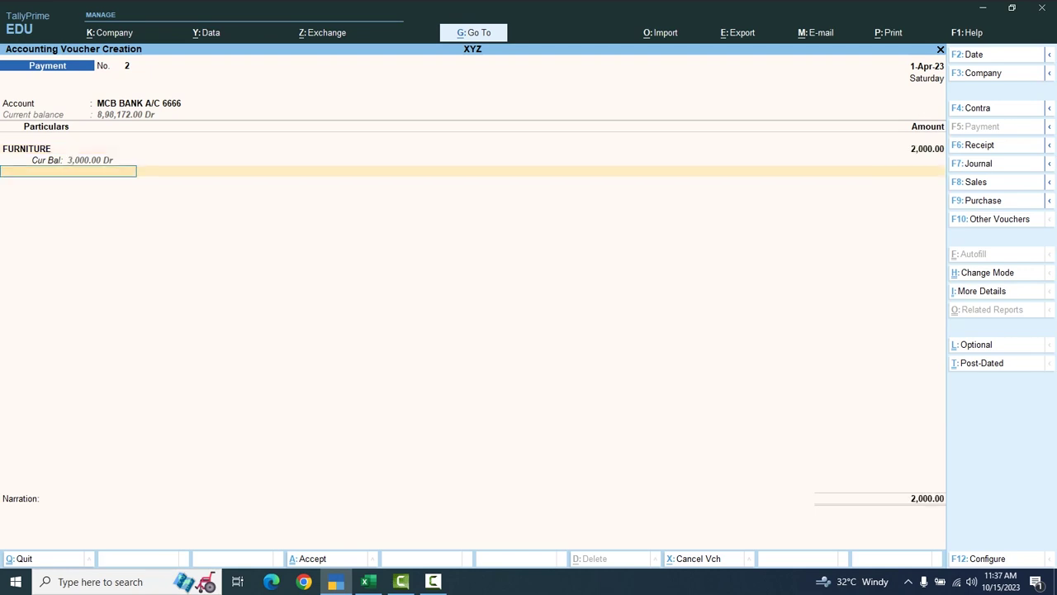
key("Return")
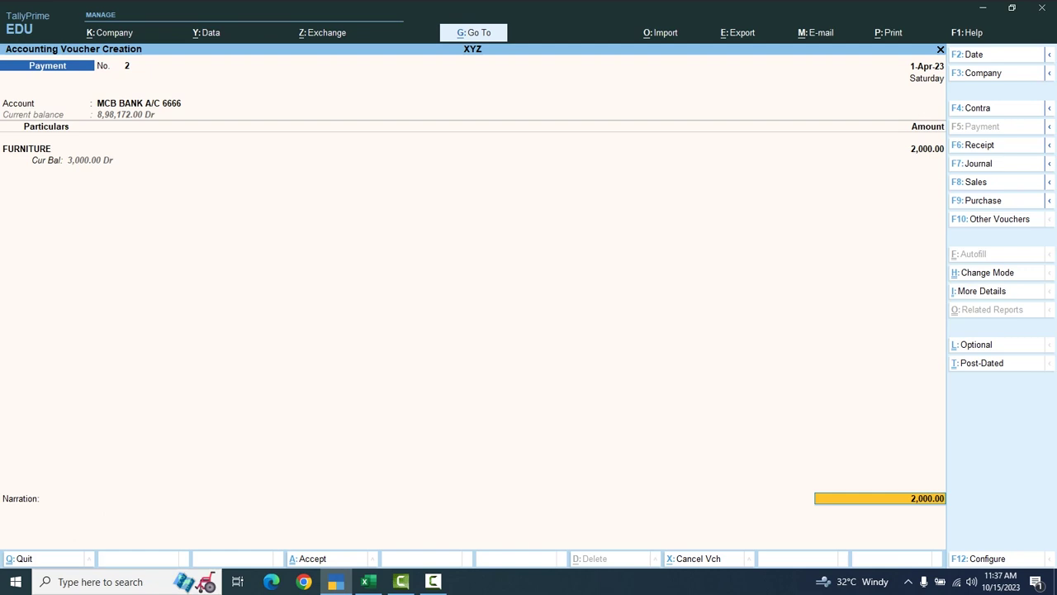
key("Return")
key("Return")
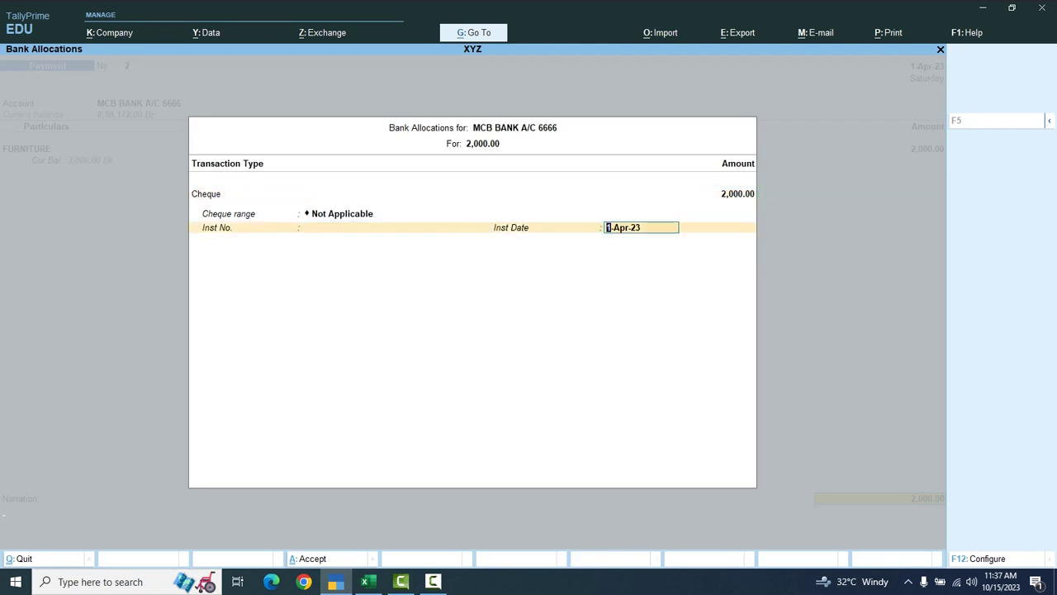
key("Return")
key("Return")
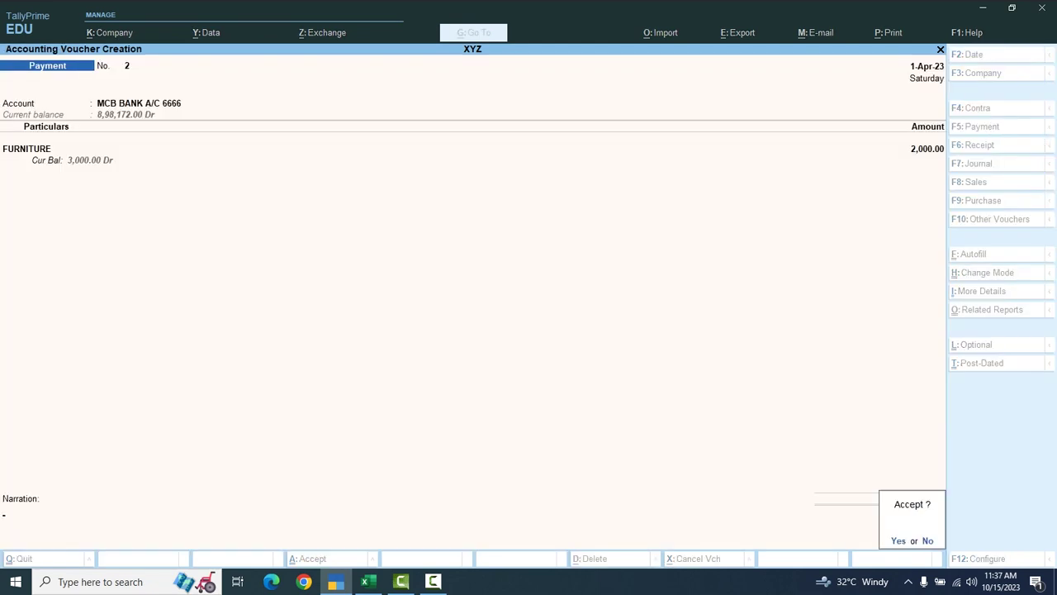
key("Return")
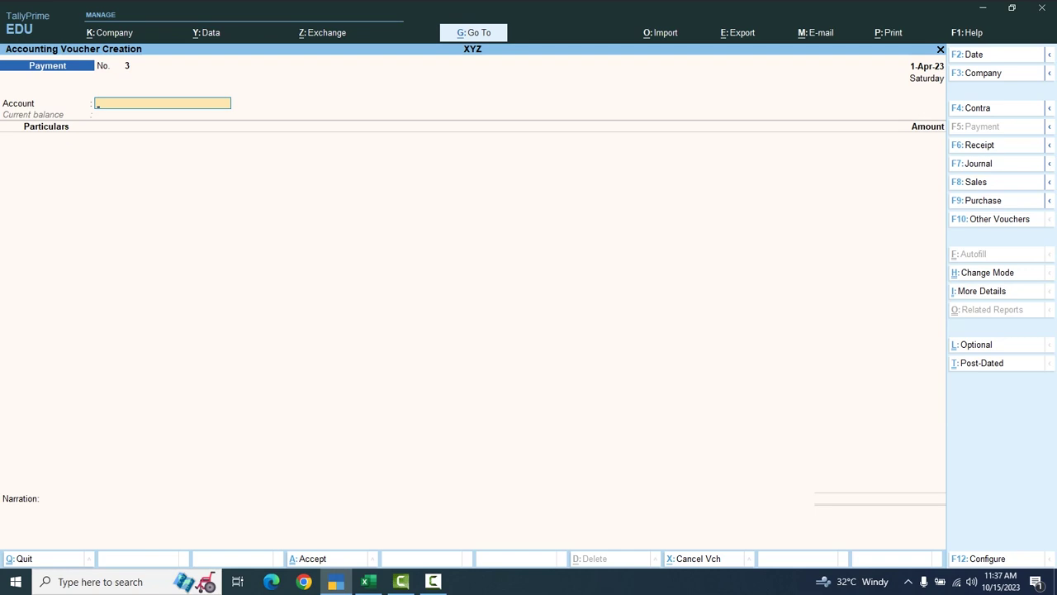
Post payment voucher No. 3 paying 3,000 from NBP BANK A/C 6551 to FURNITURE by cheque
type("A")
key("Down")
key("Down")
key("Down")
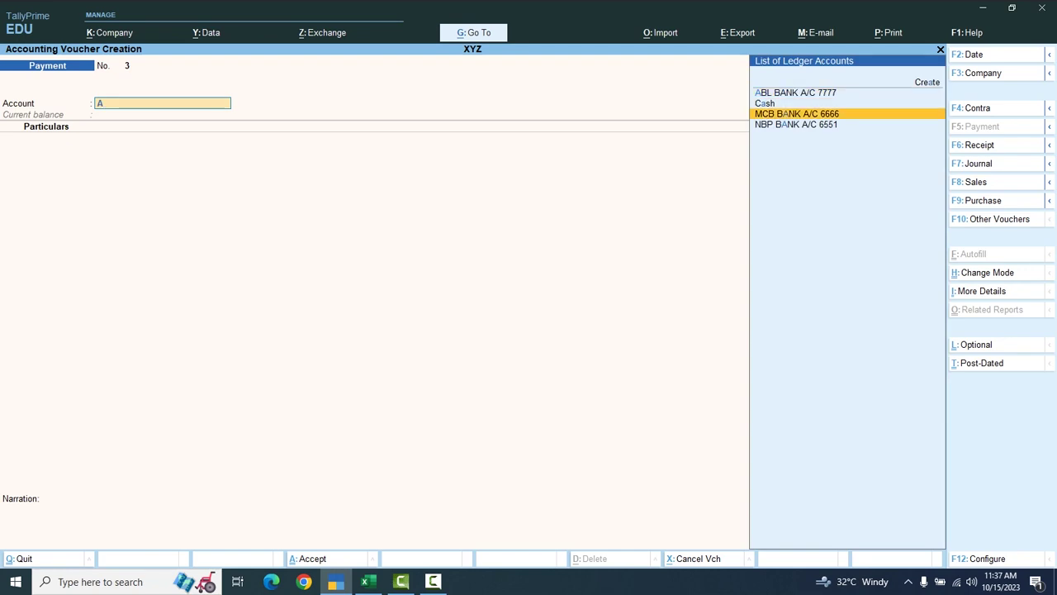
key("Return")
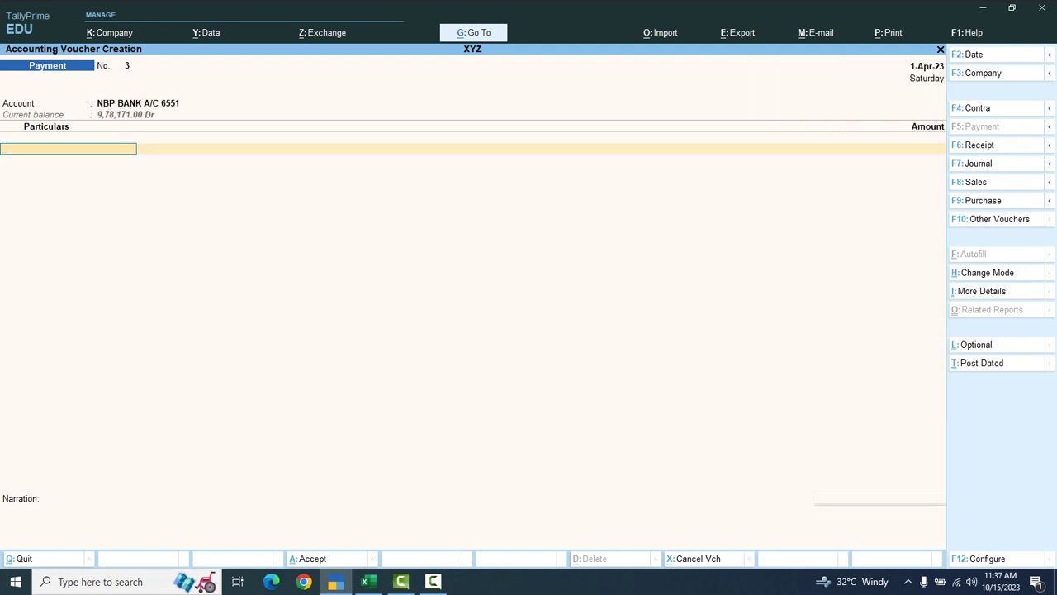
type("f")
key("Return")
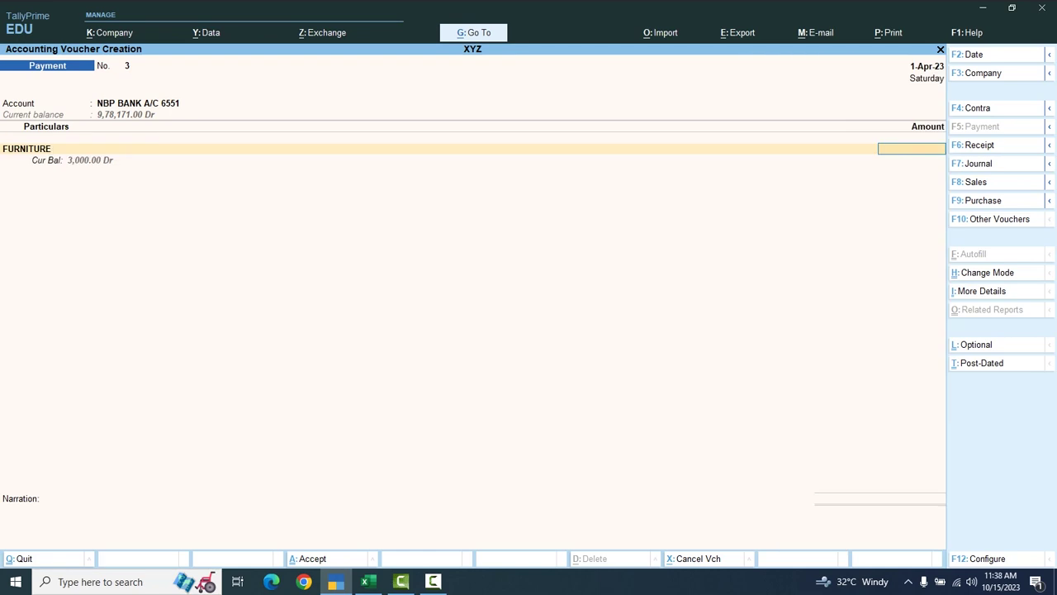
type("3000")
key("Return")
key("Return")
key("Return")
key("Return")
key("Return")
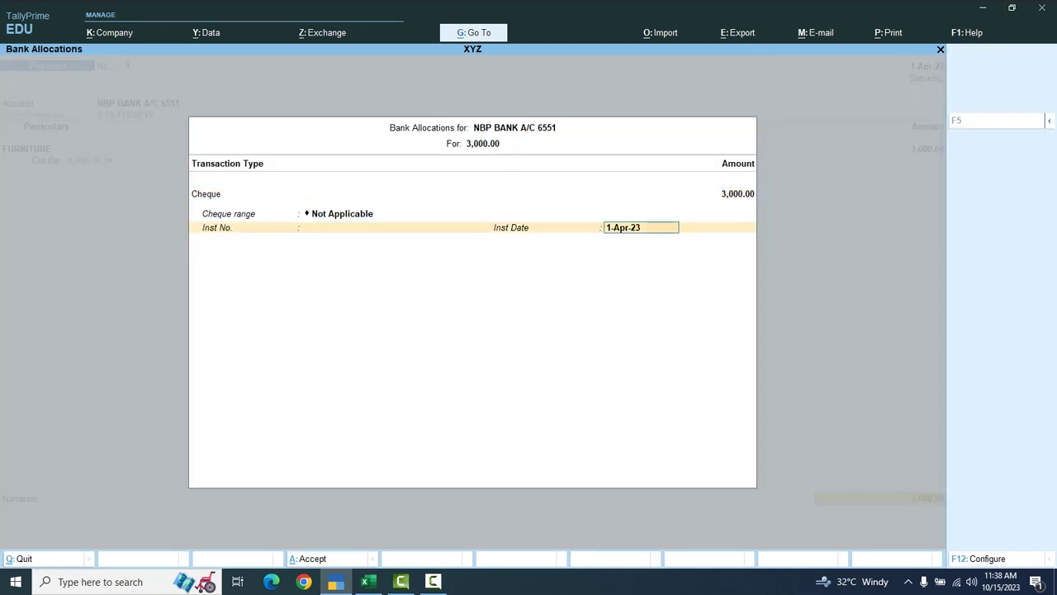
key("Return")
key("Return")
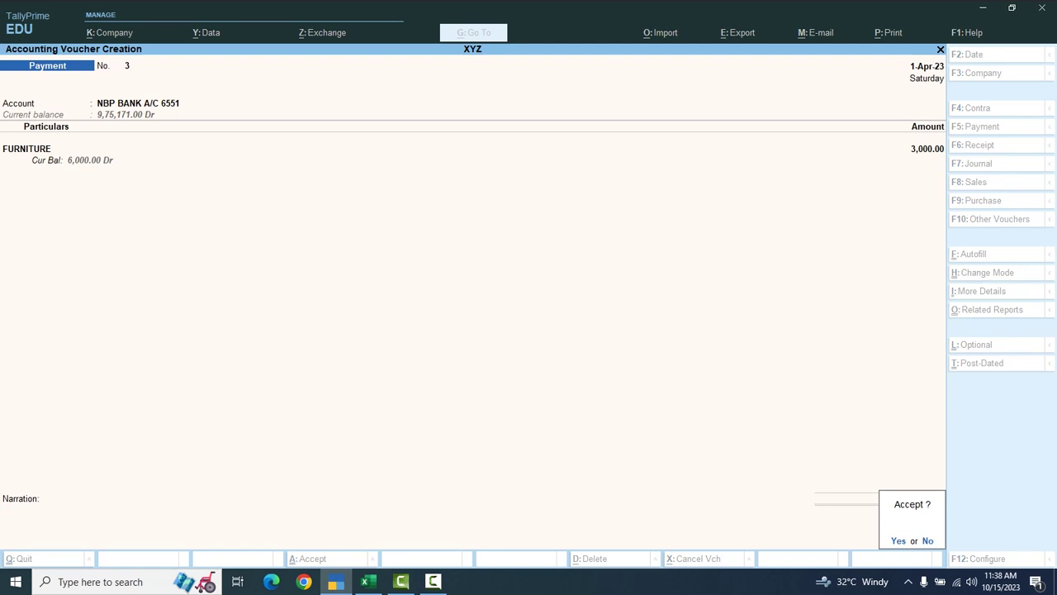
key("Return")
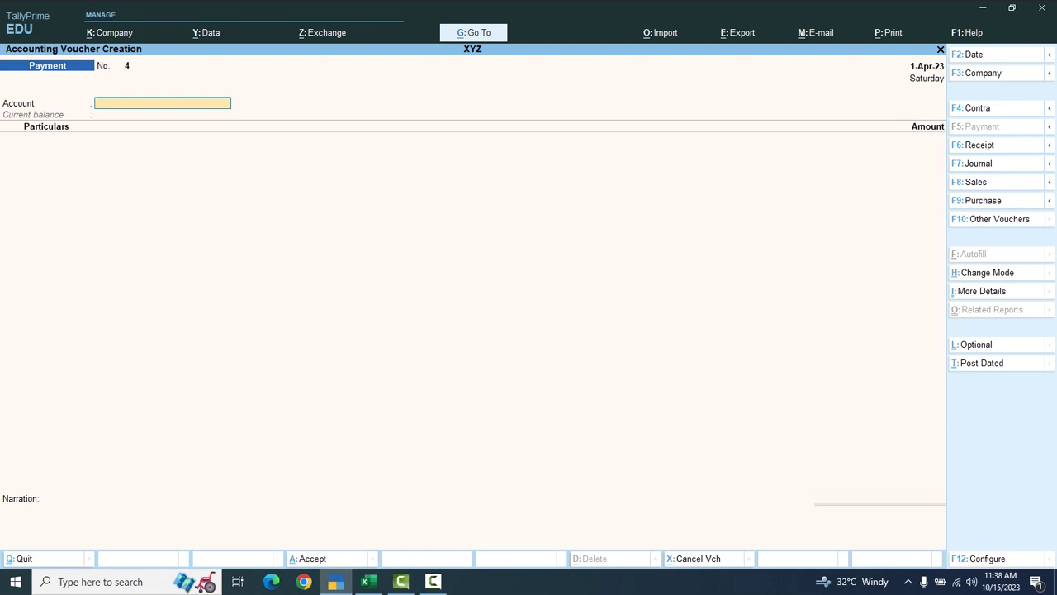
Quit voucher entry and open the Trial Balance in ledger-wise view
key("Escape")
key("Return")
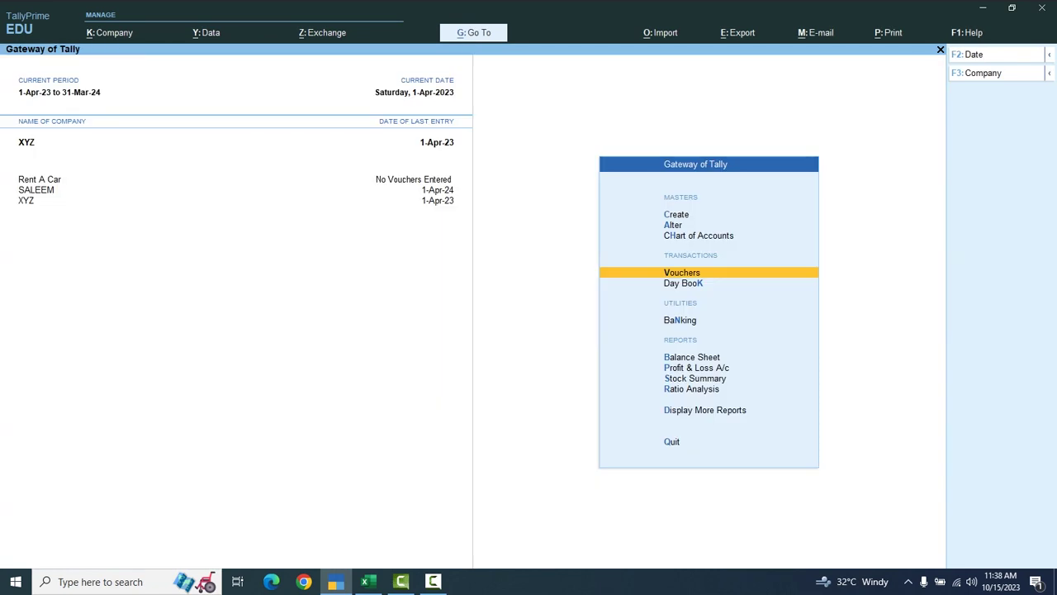
key("d")
key("Return")
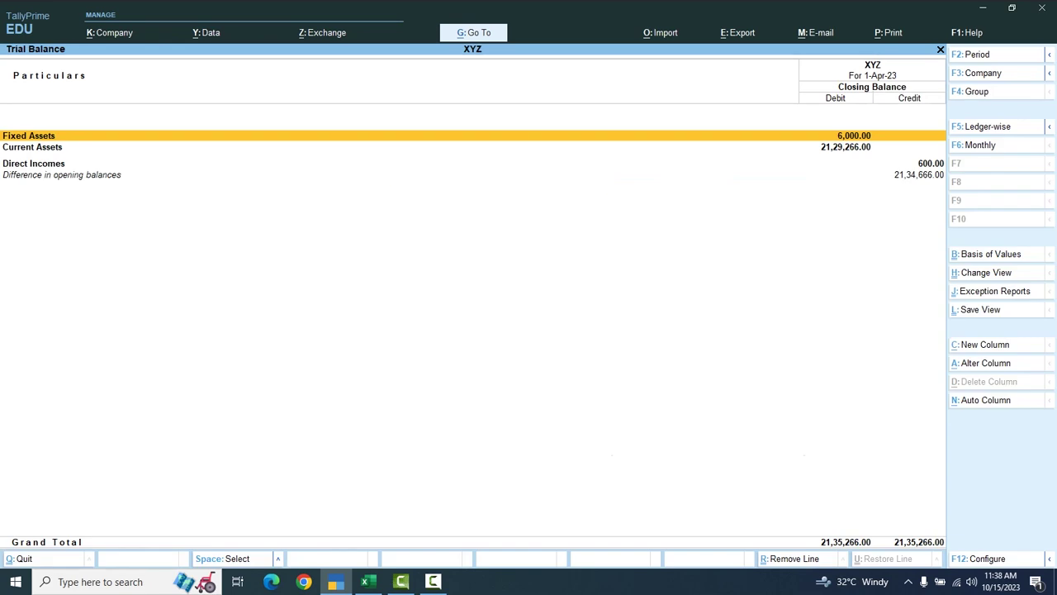
key("F5")
Drill into FURNITURE to review its MCB and NBP bank payments, then back out to Gateway
key("Down")
key("Down")
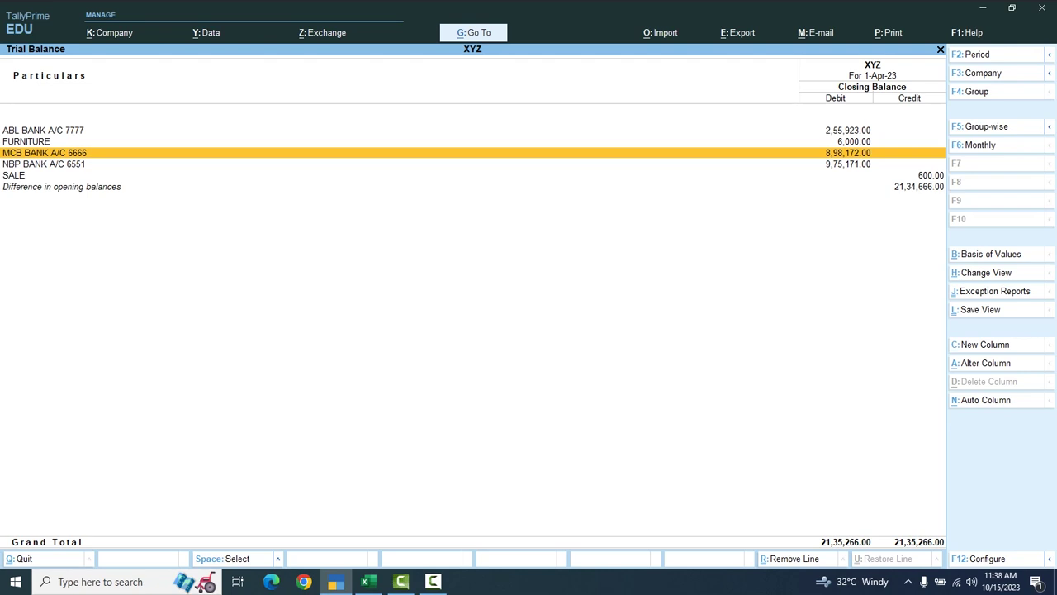
key("Up")
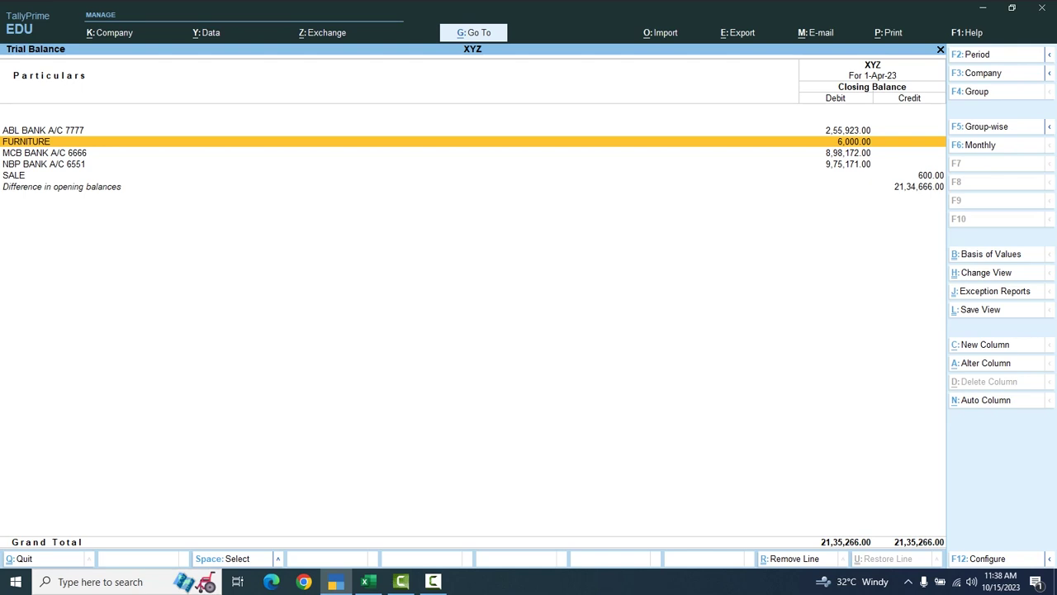
key("Up")
key("Down")
key("Down")
key("Down")
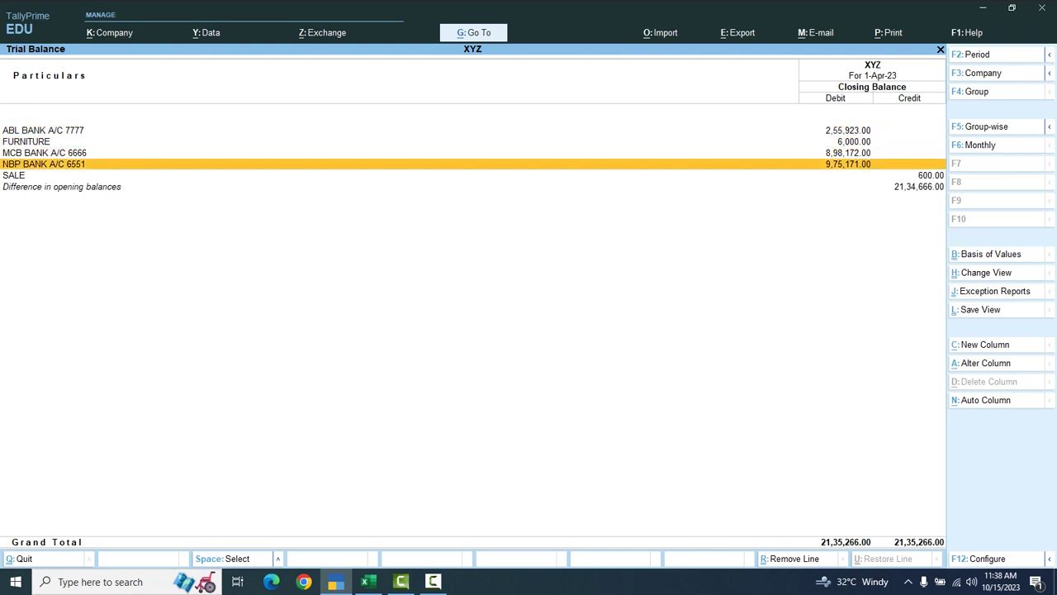
key("Up")
key("Up")
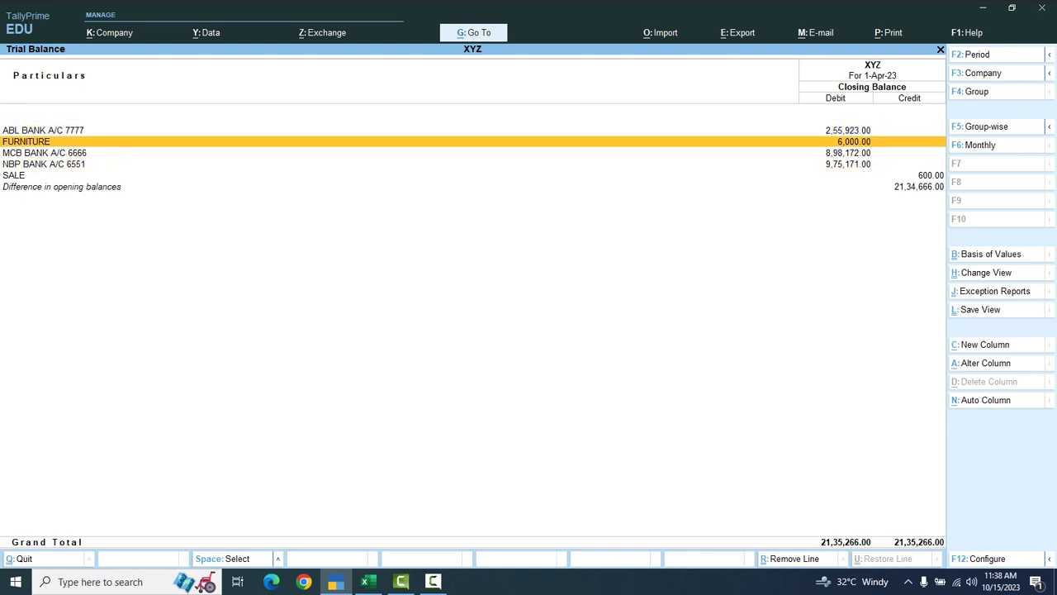
key("Return")
key("Return")
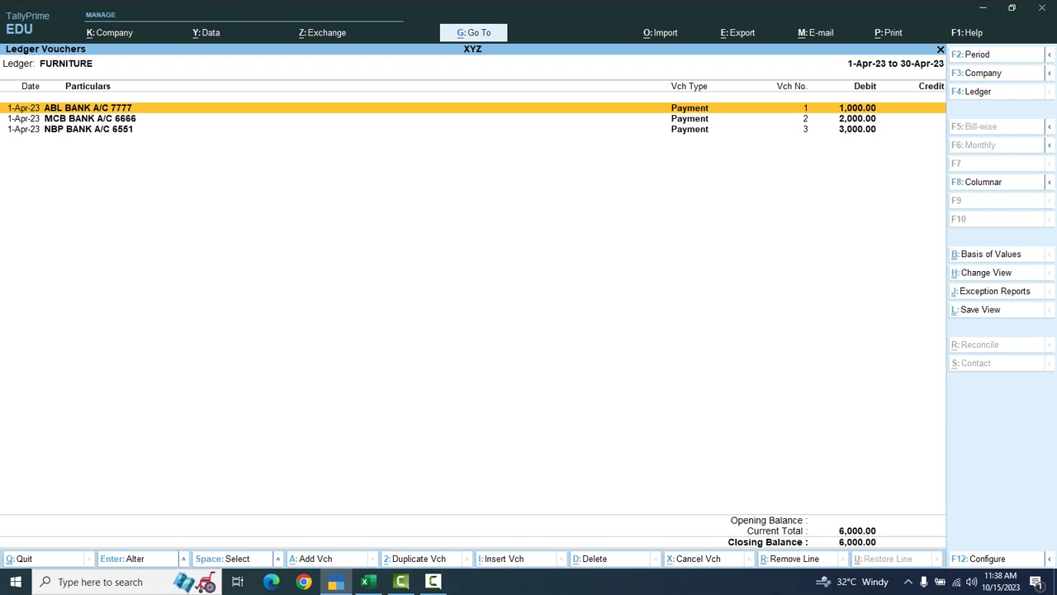
key("Down")
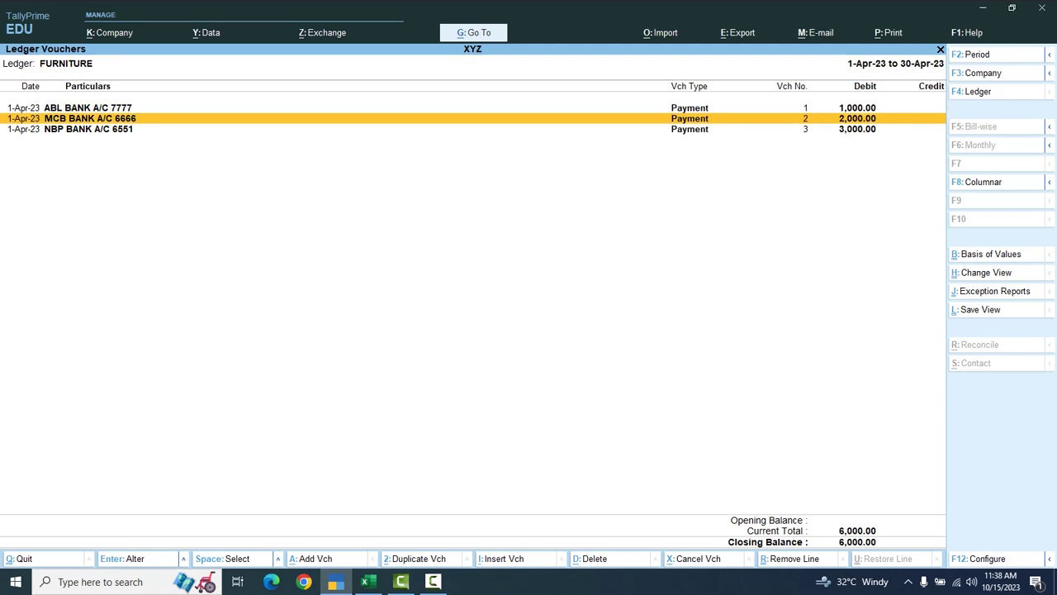
key("Down")
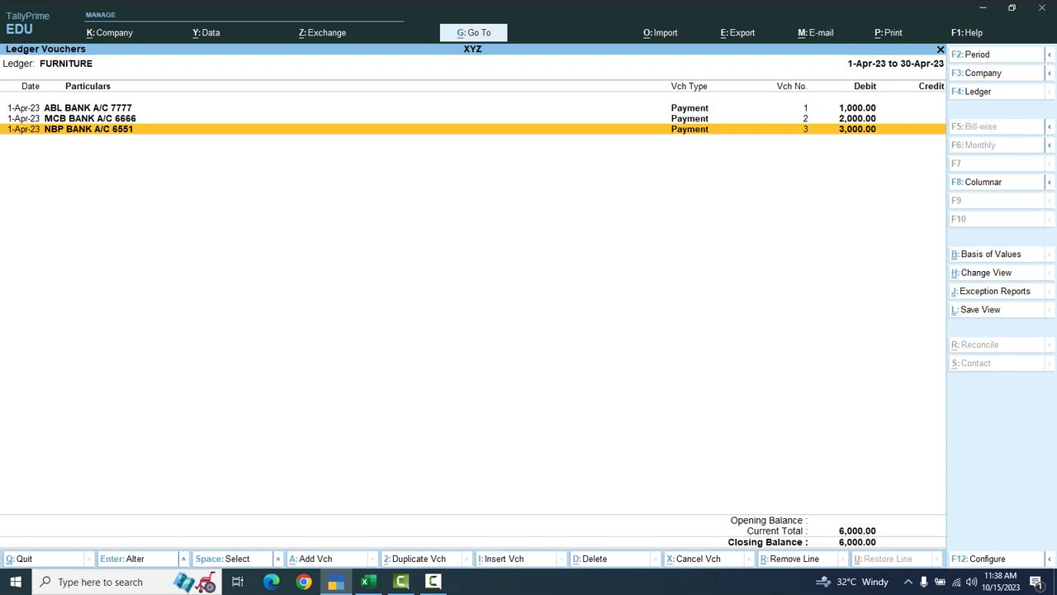
key("Escape")
key("Escape")
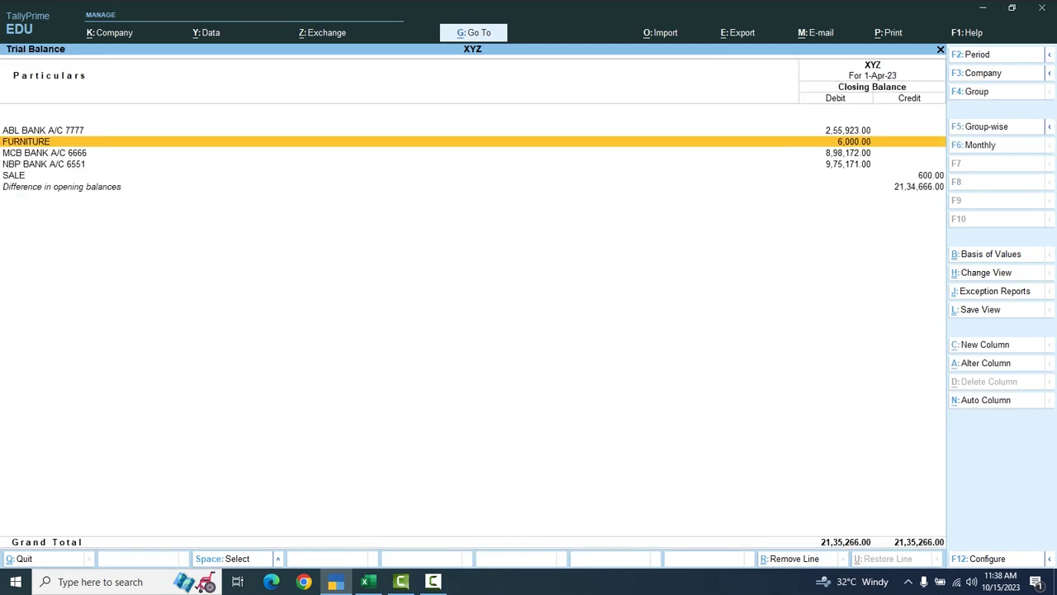
key("Escape")
key("Escape")
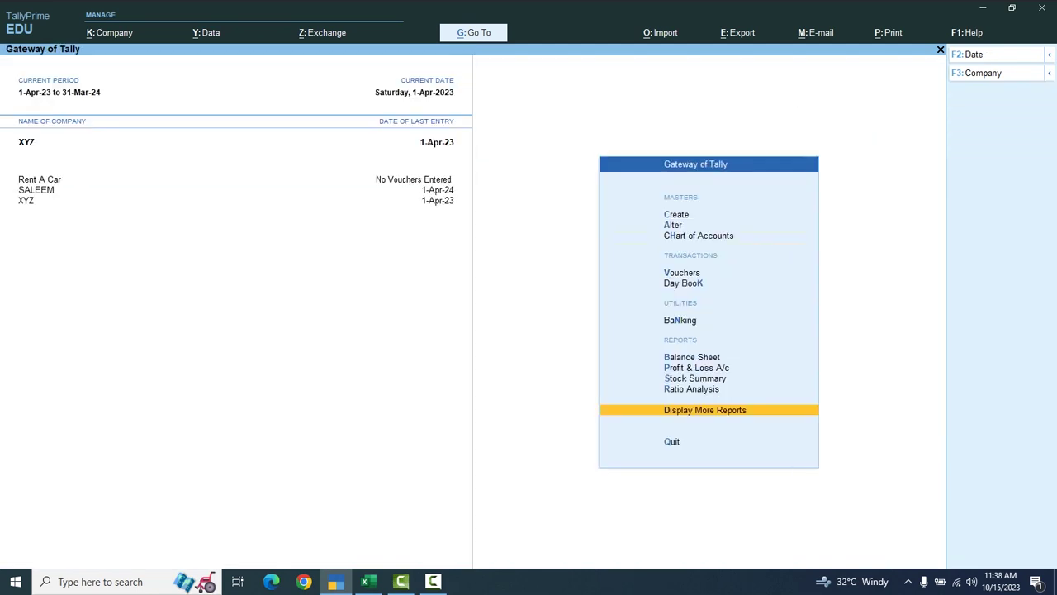
key("Escape")
key("Escape")
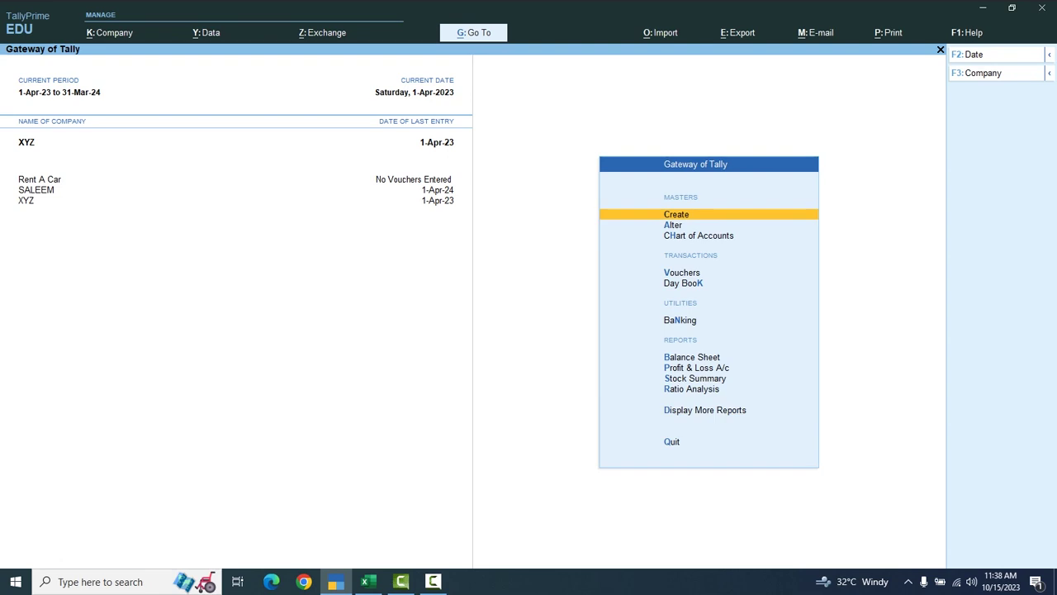
Minimize TallyPrime, the bank statements workbook and Camtasia, then view WHITE ACCOUNT - Copy's CASH BOOK sheet
left_click(983, 9)
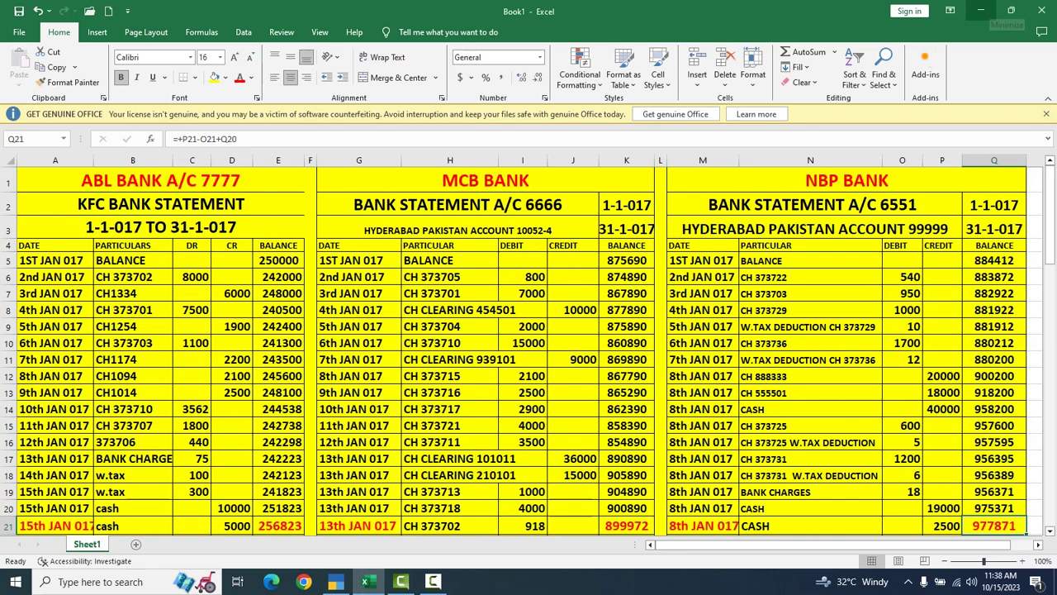
left_click(981, 11)
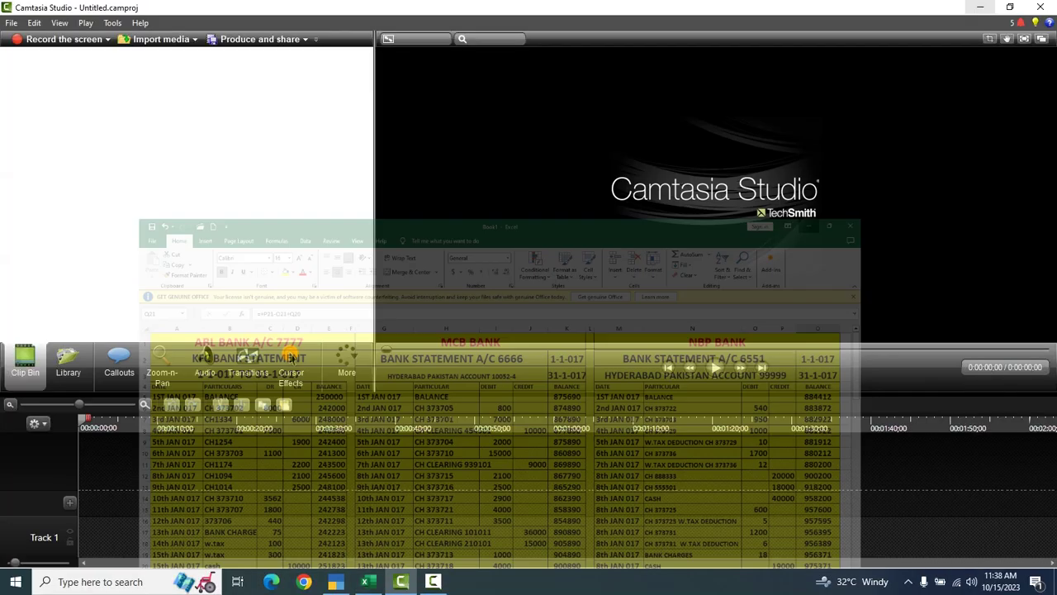
left_click(980, 8)
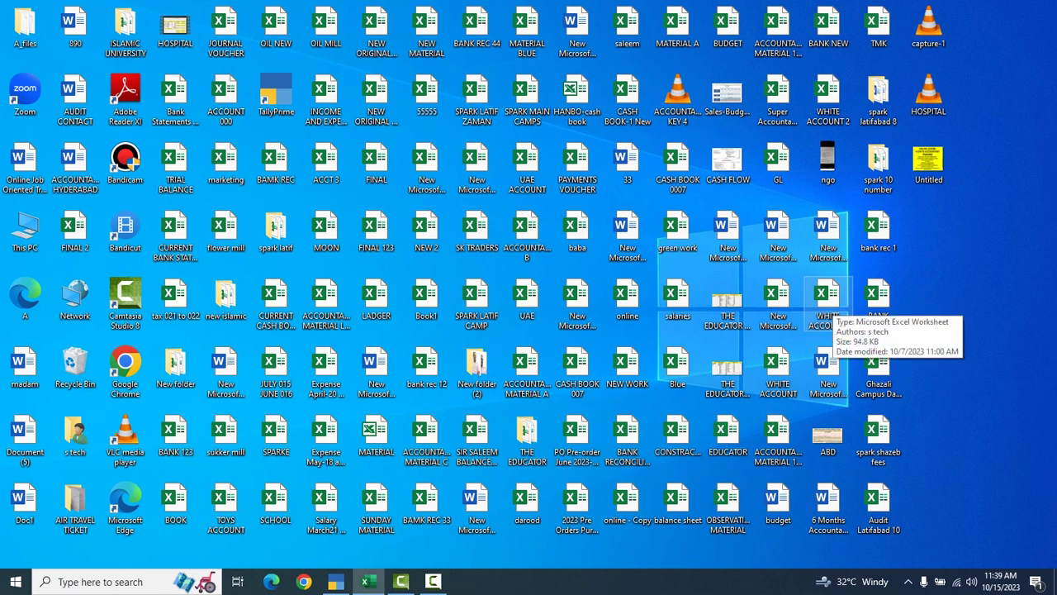
double_click(827, 299)
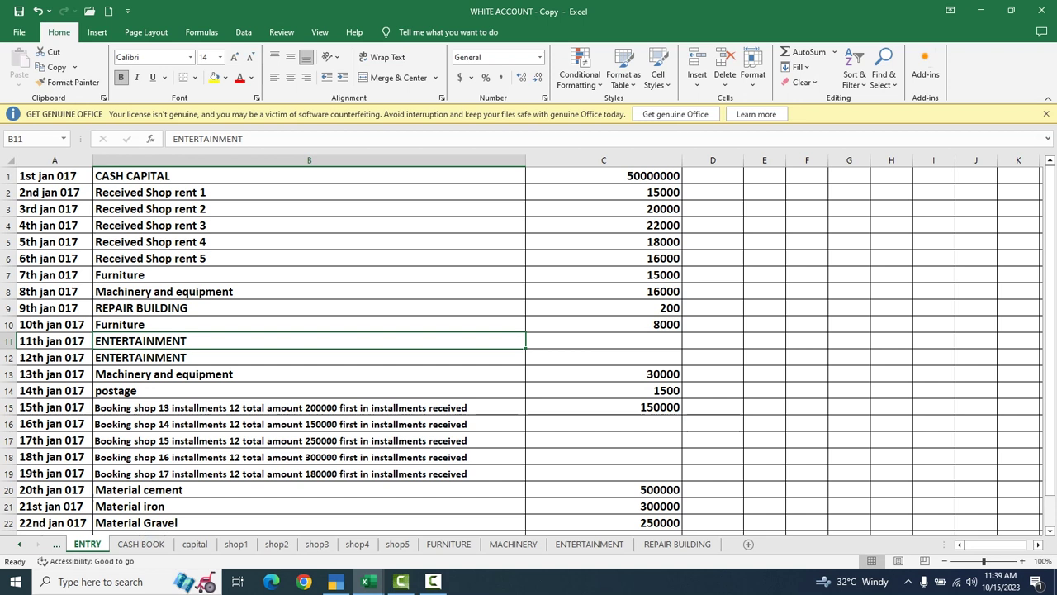
key("ctrl+Page_Down")
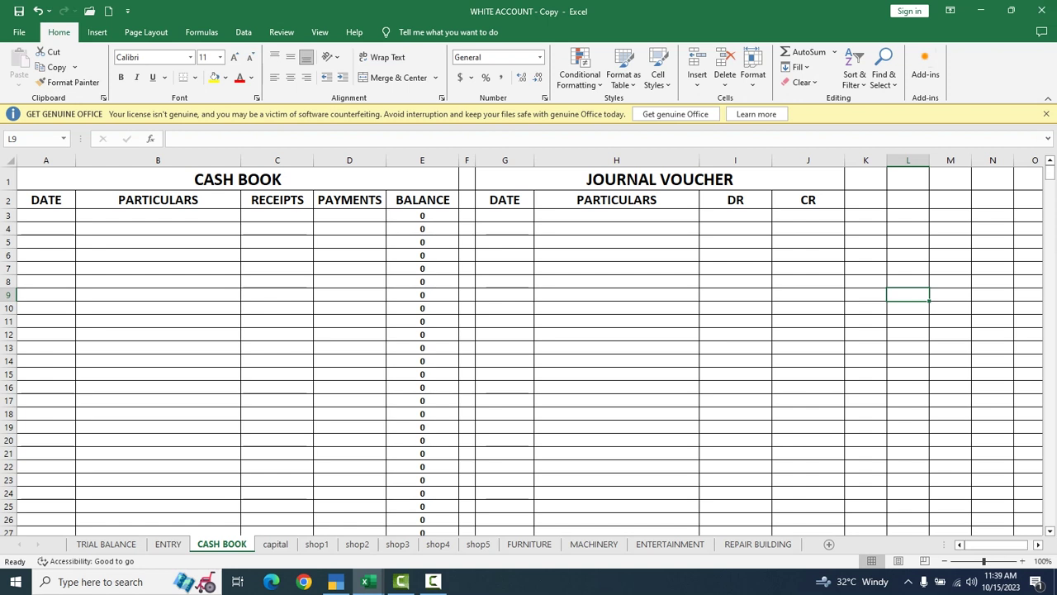
Close WHITE ACCOUNT - Copy, hide Book1 and open the WHITE ACCOUNT workbook
left_click(1041, 11)
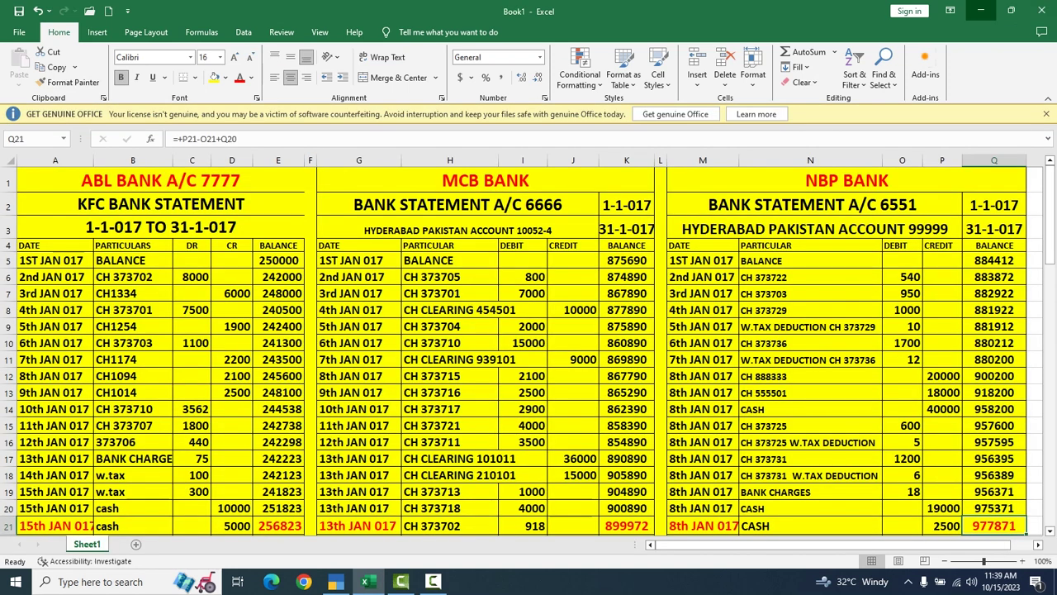
left_click(980, 10)
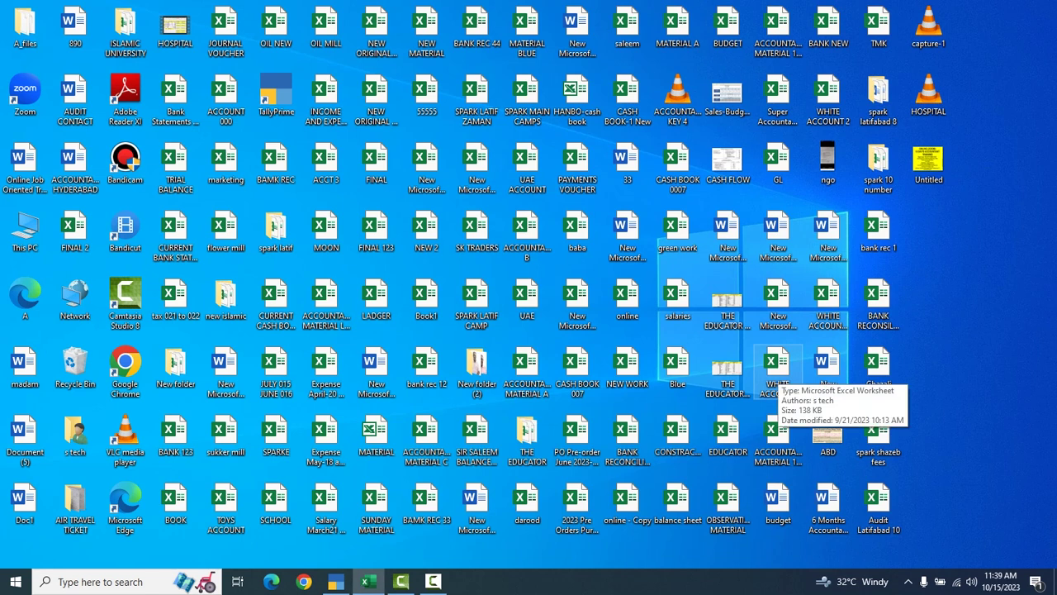
double_click(776, 370)
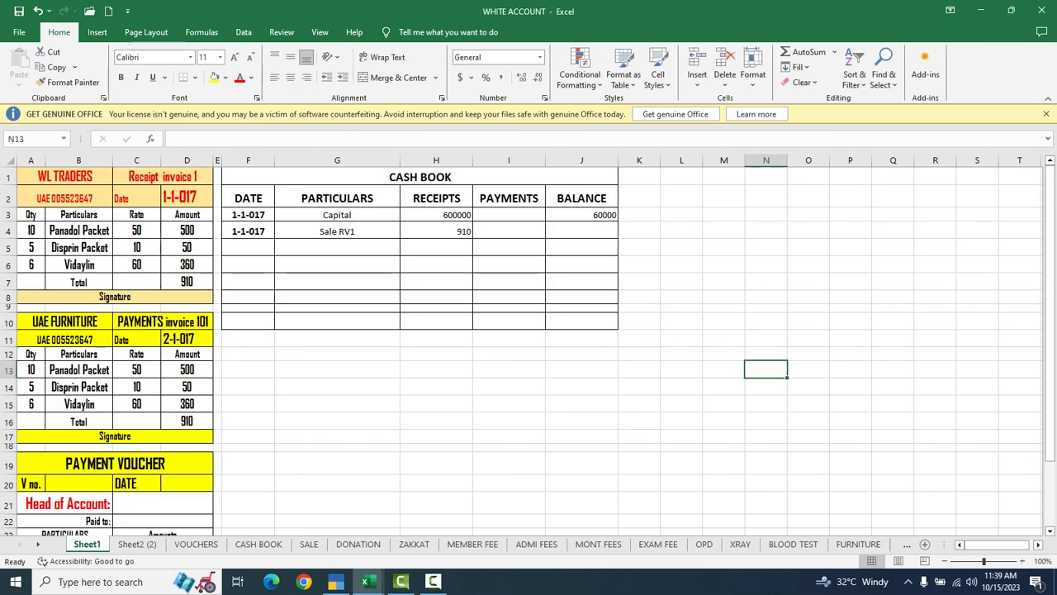
On the VOUCHERS sheet, check the 20000 amount and enlarge the Machinery & Equipment heading to 16
left_click(195, 543)
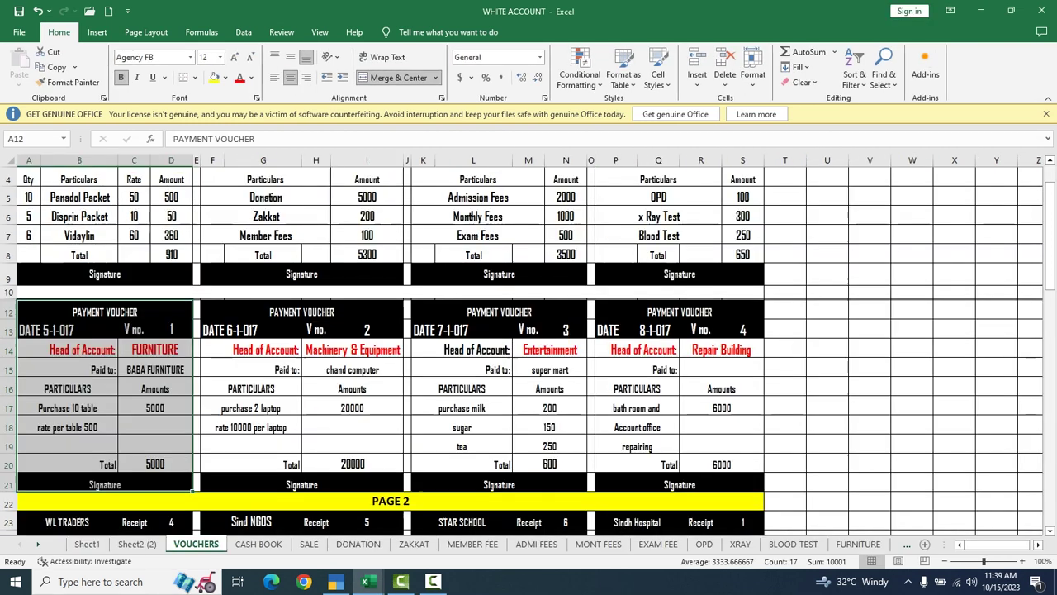
left_click(352, 407)
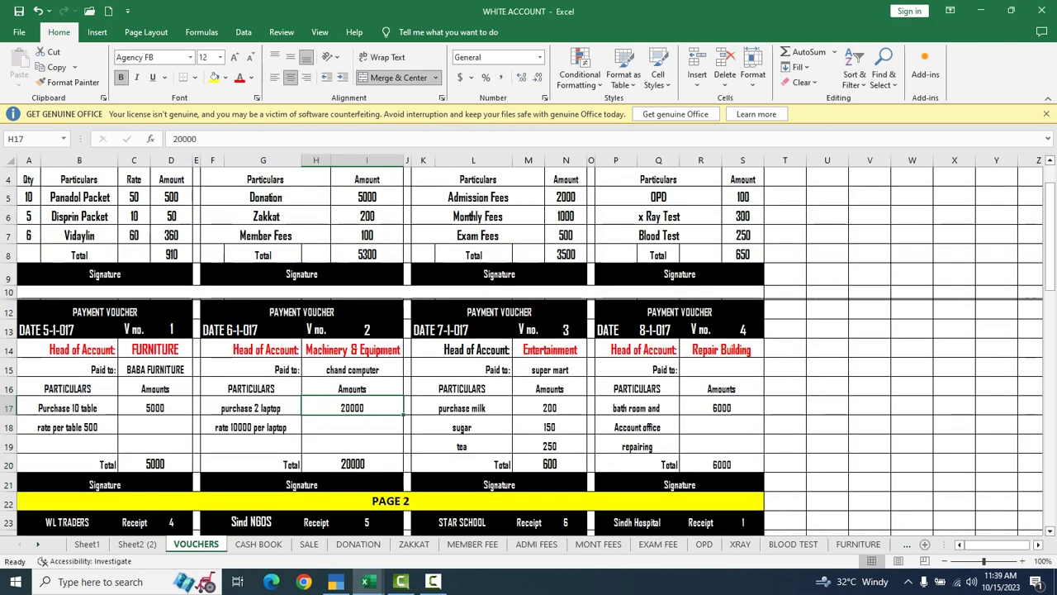
key("Up")
key("Up")
key("Up")
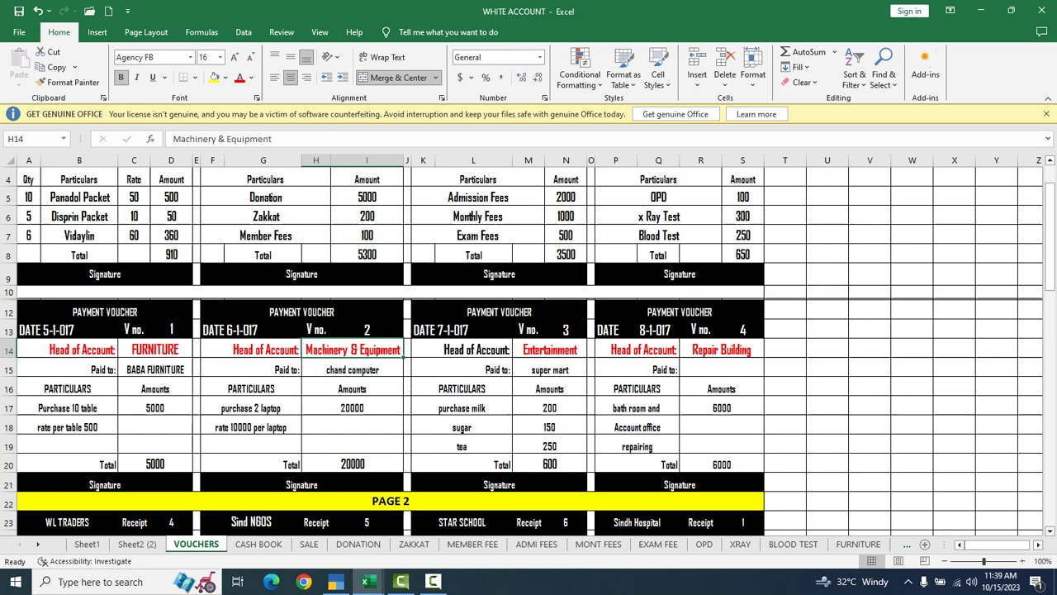
key("Down")
key("Down")
key("Down")
key("Down")
key("Down")
key("Down")
key("Up")
key("Up")
key("Up")
key("Up")
key("Up")
key("Up")
key("ctrl+shift+period")
Select voucher 2's PAYMENT VOUCHER title, date and header rows to review them
key("Left")
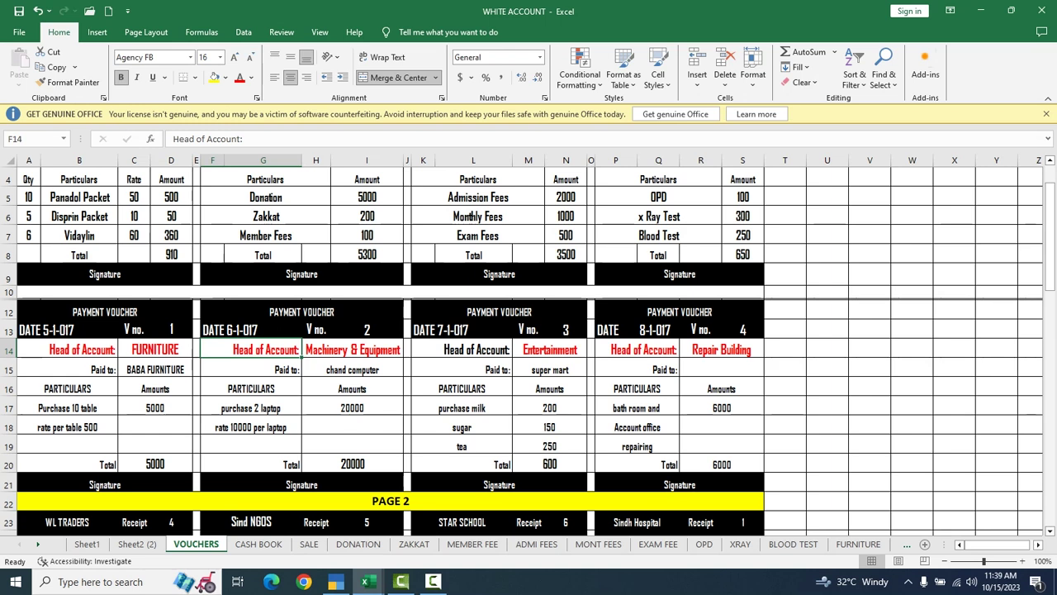
key("Up")
key("Up")
key("shift+Down")
key("shift+Down")
key("shift+Down")
key("shift+Down")
key("shift+Down")
key("shift+Down")
key("shift+Down")
key("shift+Down")
key("shift+Down")
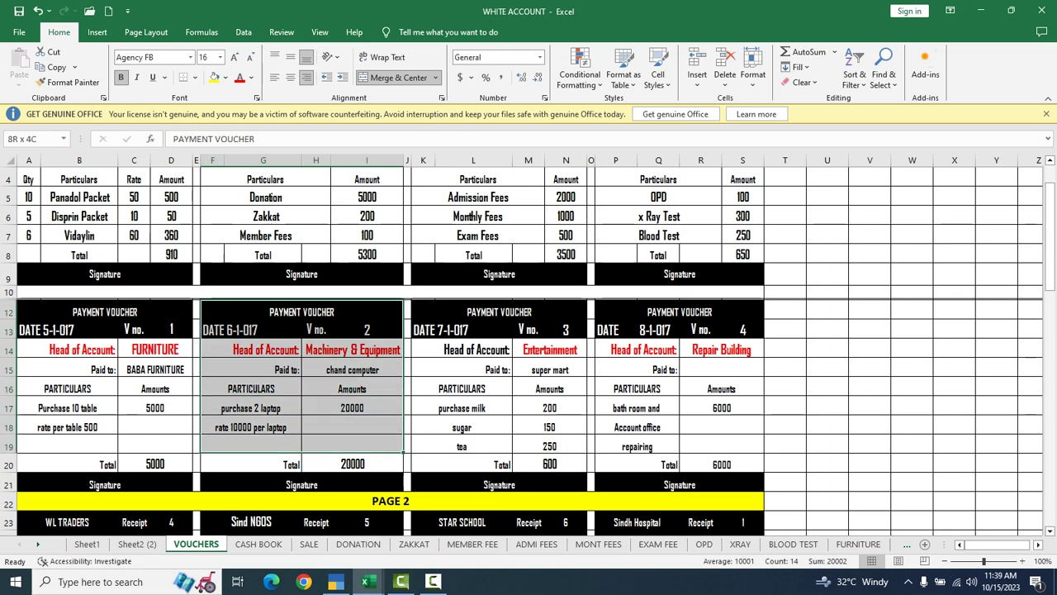
key("shift+Up")
key("shift+Up")
key("shift+Up")
key("shift+Up")
key("shift+Up")
key("shift+Up")
key("shift+Up")
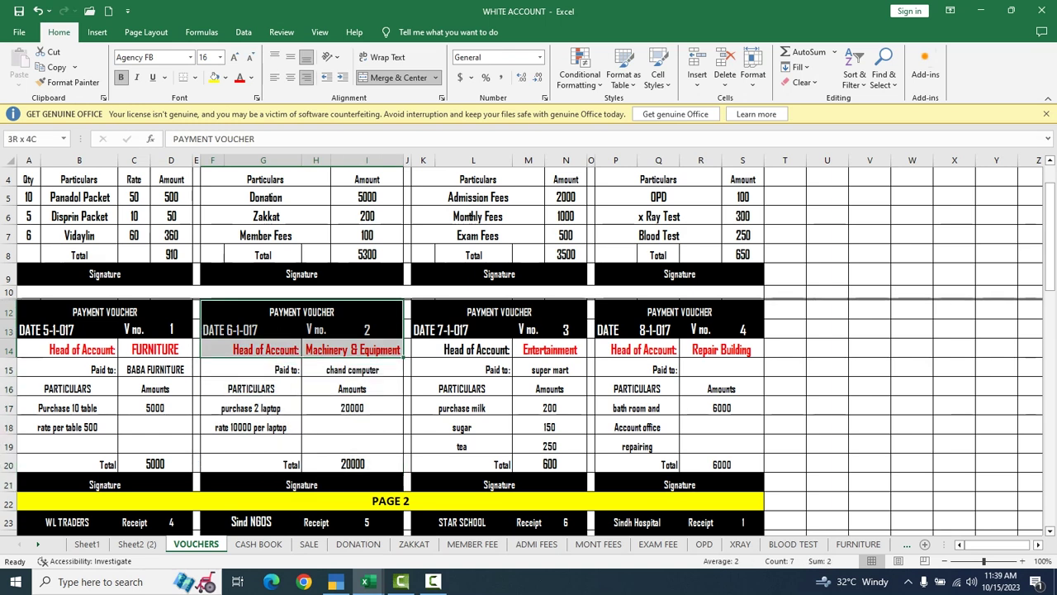
key("Down")
key("Right")
key("Down")
key("Down")
key("Down")
key("Down")
key("Down")
key("Down")
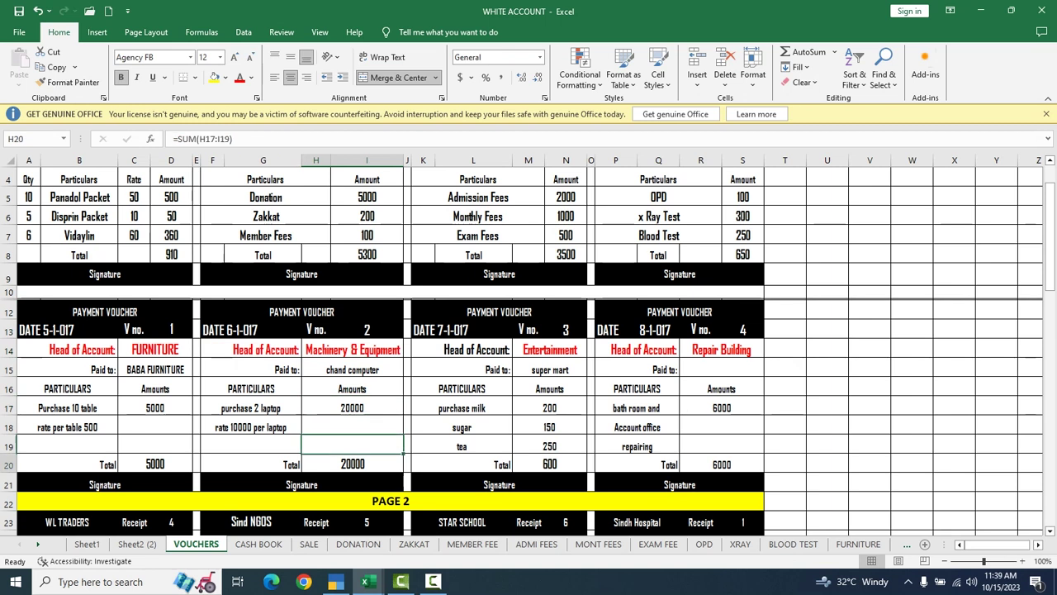
key("shift+Down")
key("Up")
key("Up")
key("Up")
key("Up")
key("Up")
key("Up")
key("Up")
key("Left")
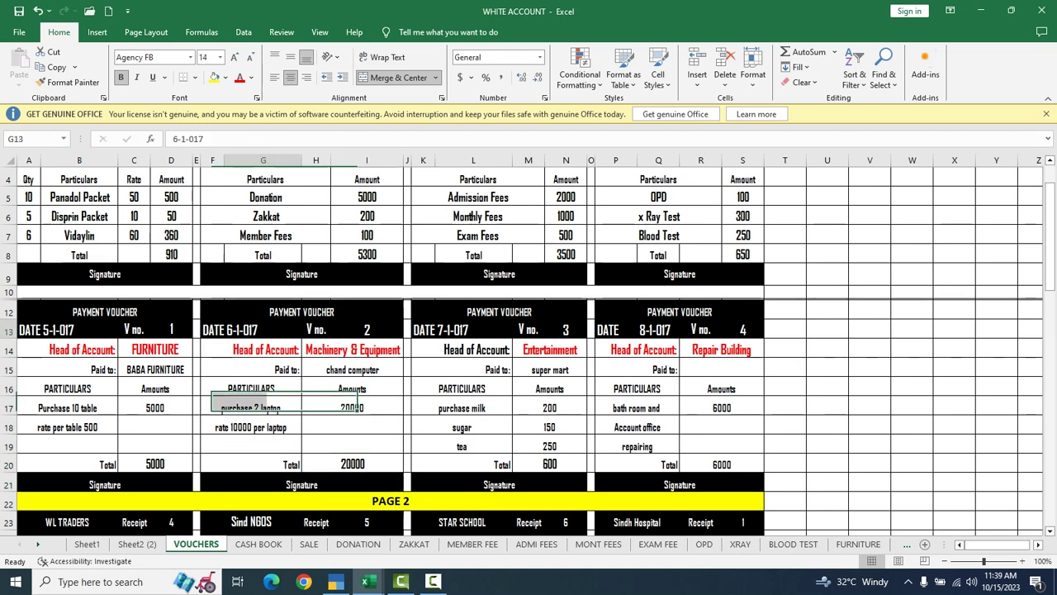
key("shift+Down")
key("shift+Down")
key("shift+Down")
key("shift+Down")
key("shift+Down")
key("shift+Down")
key("shift+Down")
key("shift+Down")
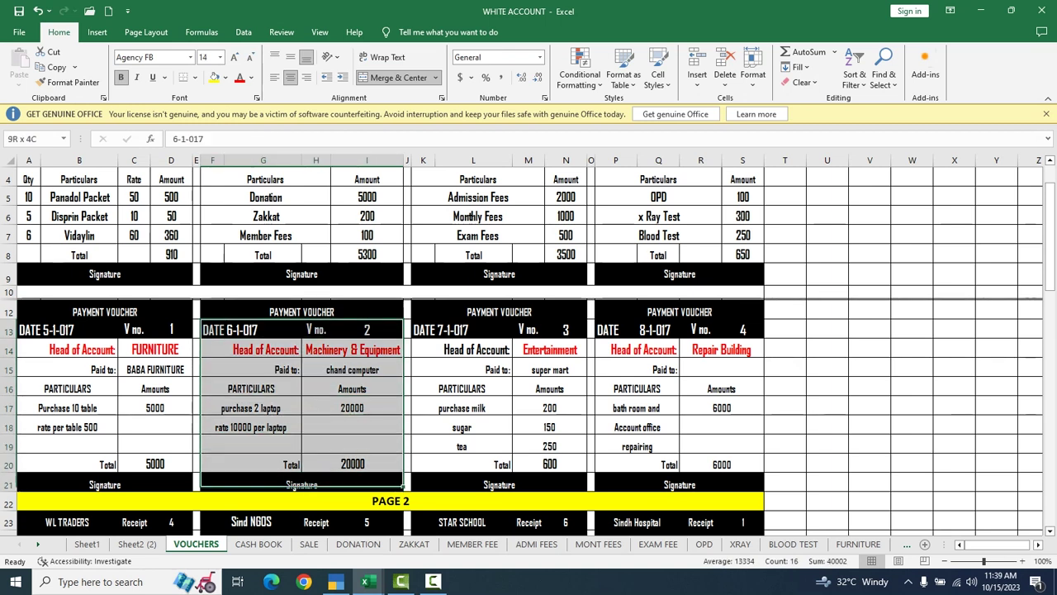
Select the machinery voucher's payee and amounts, then return to TallyPrime
key("shift+Up")
key("shift+Up")
key("Down")
key("Right")
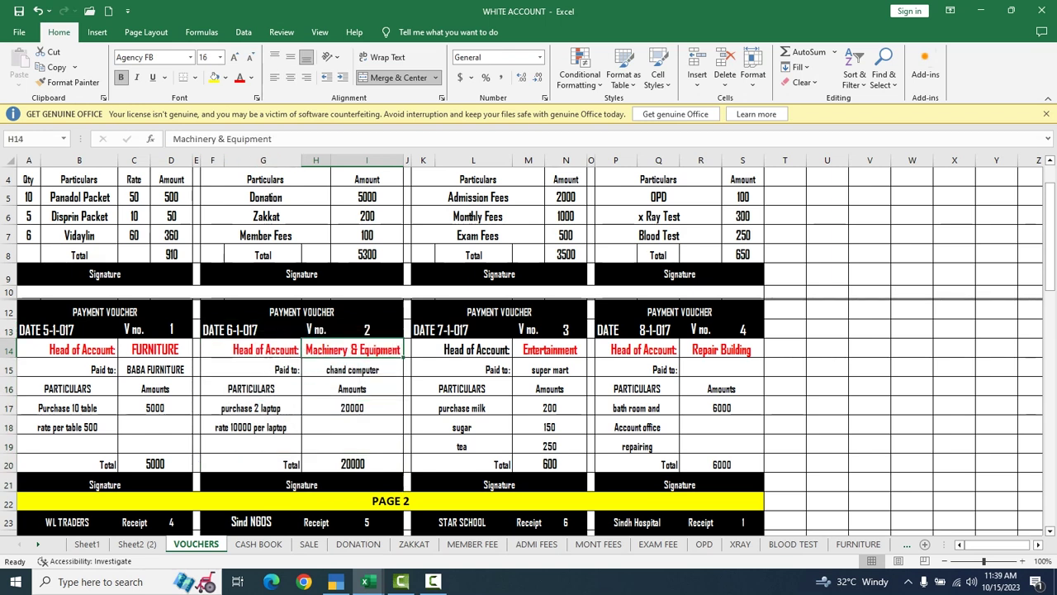
key("Down")
key("Down")
key("Down")
key("Down")
key("Down")
key("Down")
key("Up")
key("Up")
key("Up")
key("Up")
key("Up")
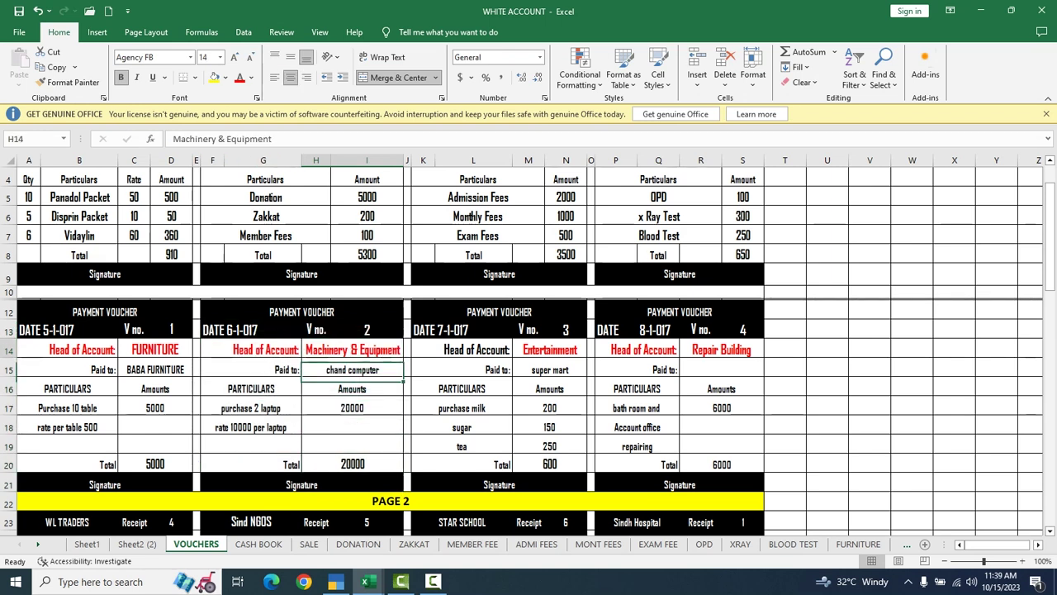
key("Up")
key("shift+Down")
key("shift+Down")
key("shift+Down")
key("shift+Down")
key("shift+Down")
key("shift+Down")
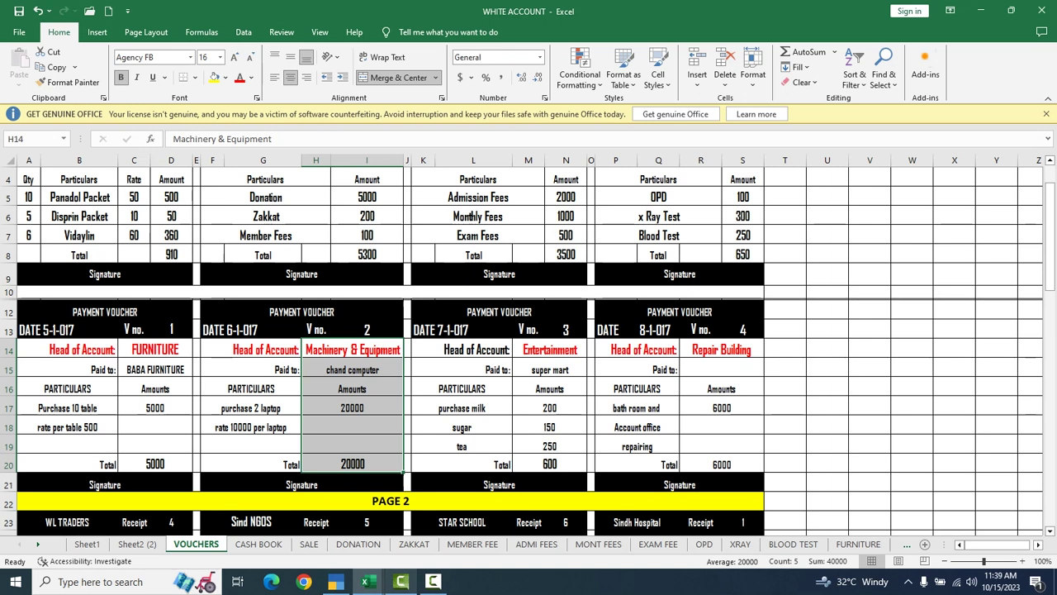
left_click(335, 581)
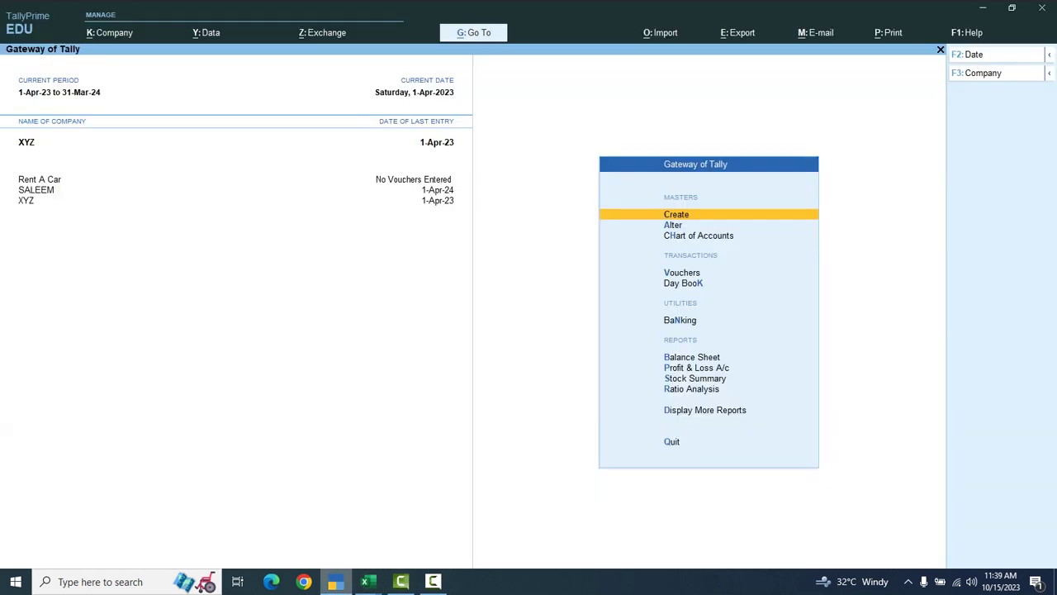
Start a payment voucher from MCB BANK A/C 6666 debiting MACHINERY AND EQUIPMENT
key("v")
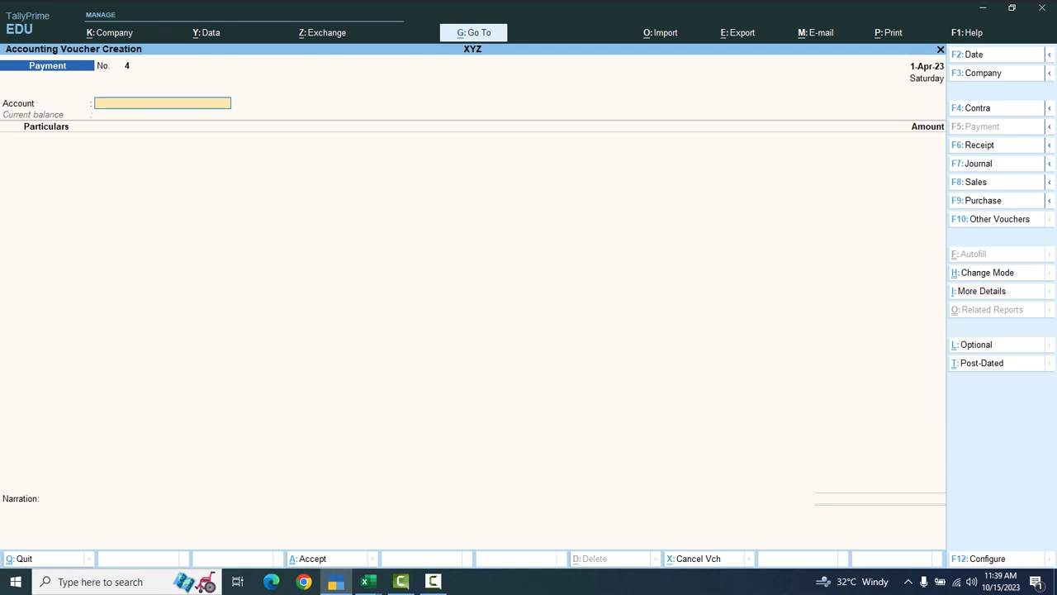
type("A")
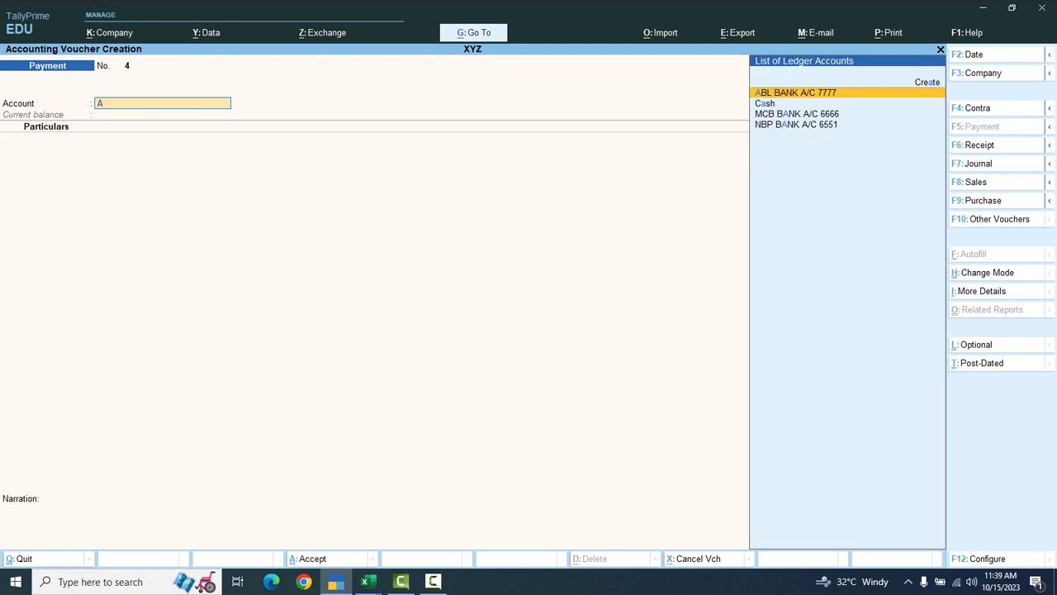
key("Down")
key("Down")
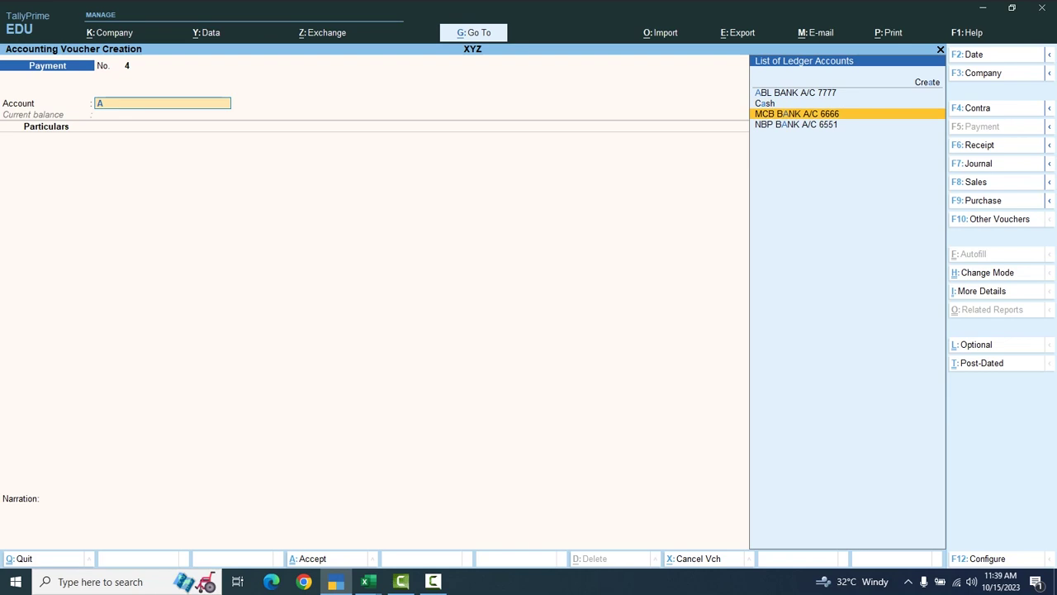
key("Return")
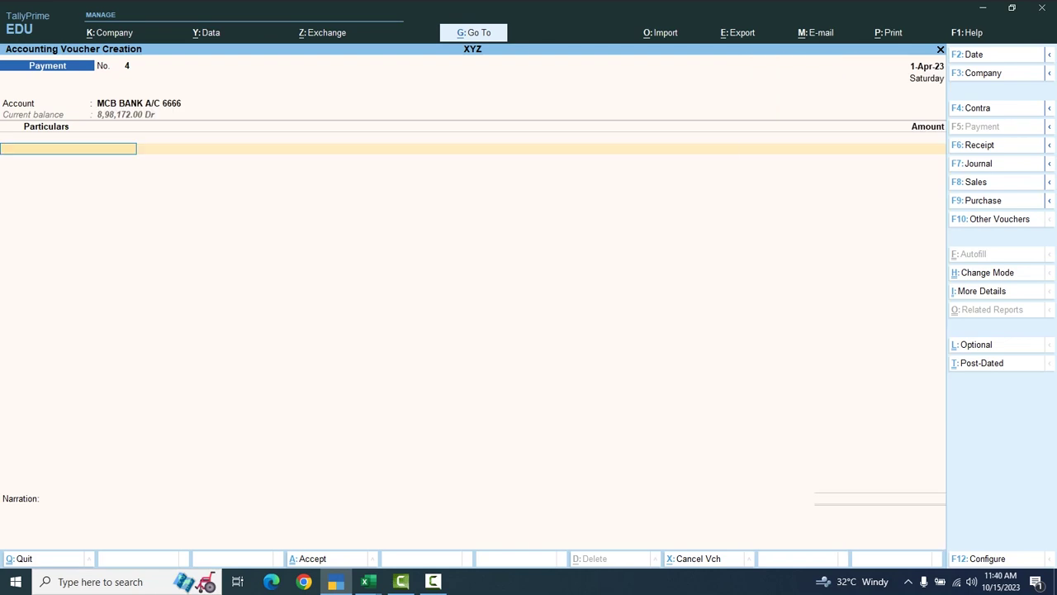
type("M")
key("Return")
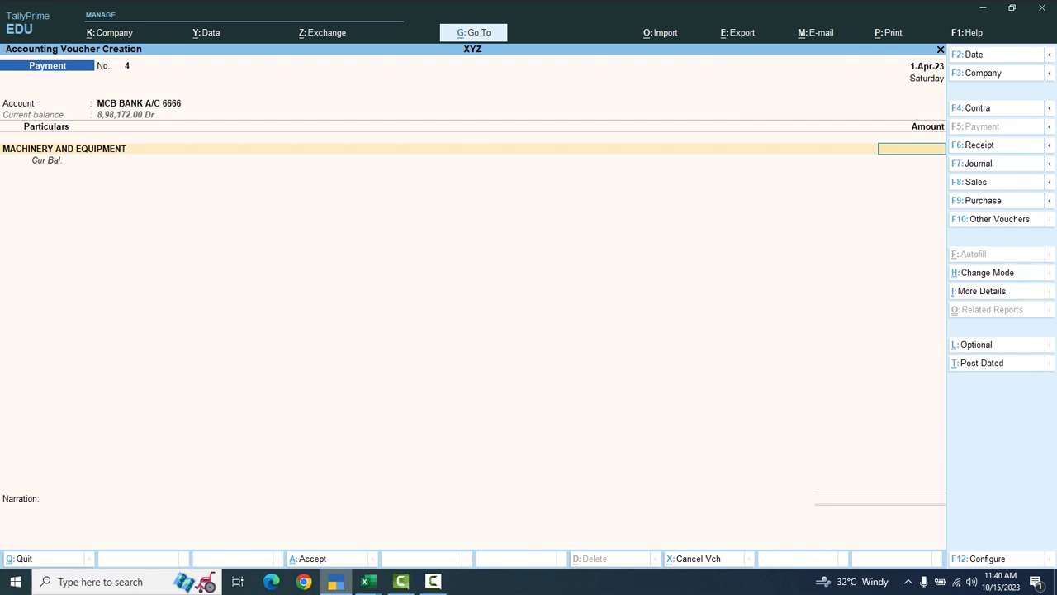
Check the machinery voucher's 20000 total in the WHITE ACCOUNT workbook, selecting vouchers F12 to S21
left_click(368, 581)
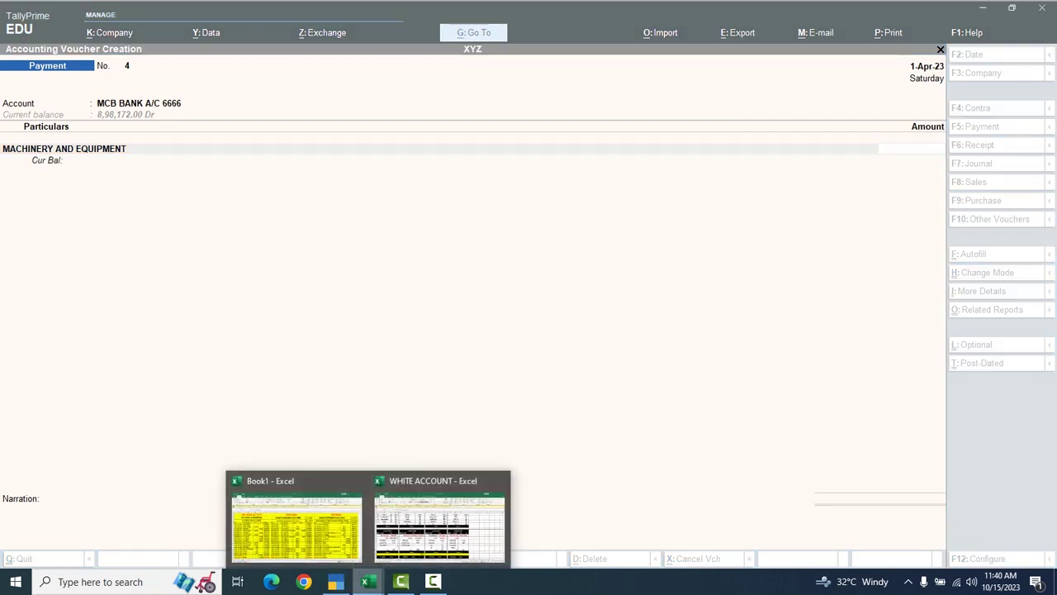
left_click(439, 520)
left_click(353, 464)
left_click_drag(247, 312, 726, 484)
key("alt+Tab")
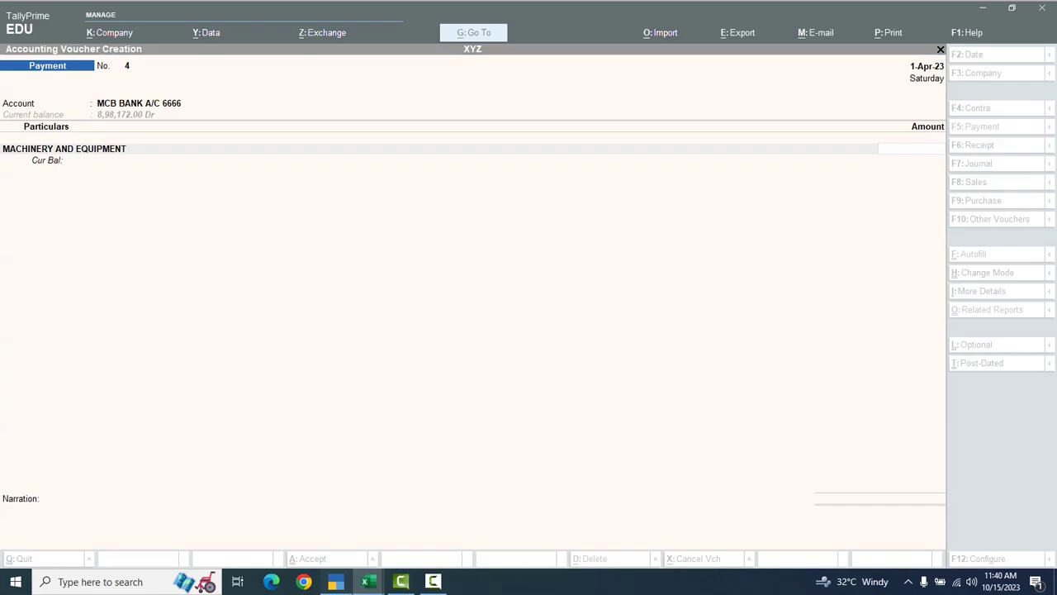
Enter 20000 as the amount and save payment voucher 4 by cheque
type("20000")
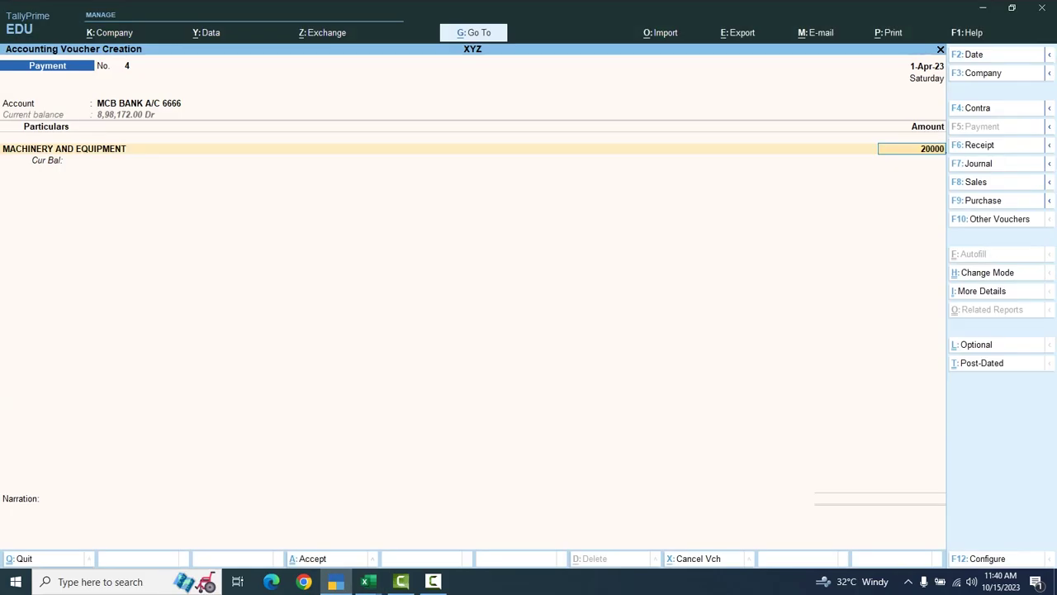
key("Return")
key("Return")
key("Return")
key("Return")
key("Return")
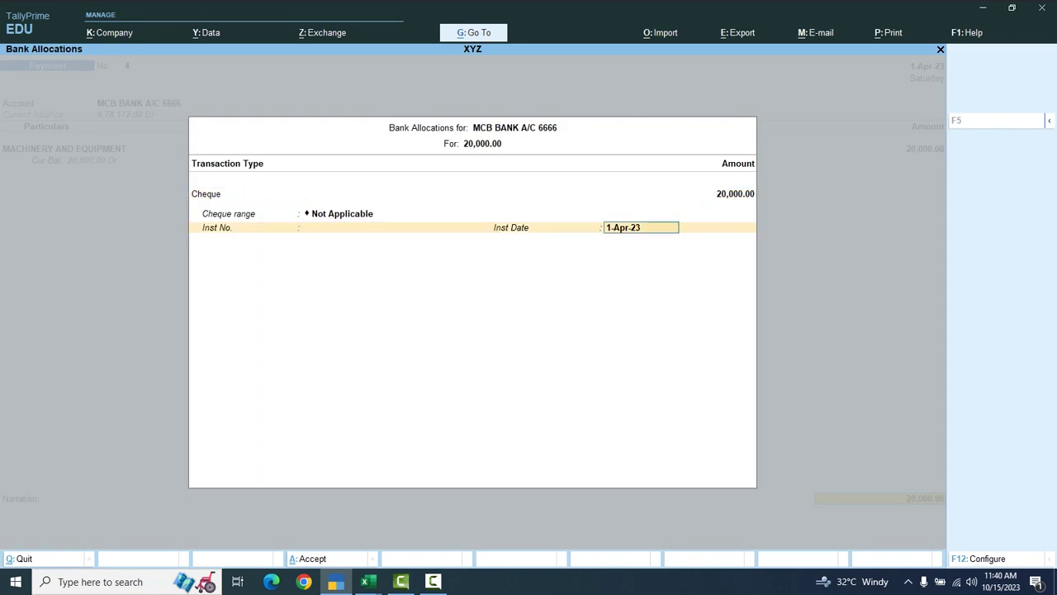
key("Return")
key("Return")
key("Return")
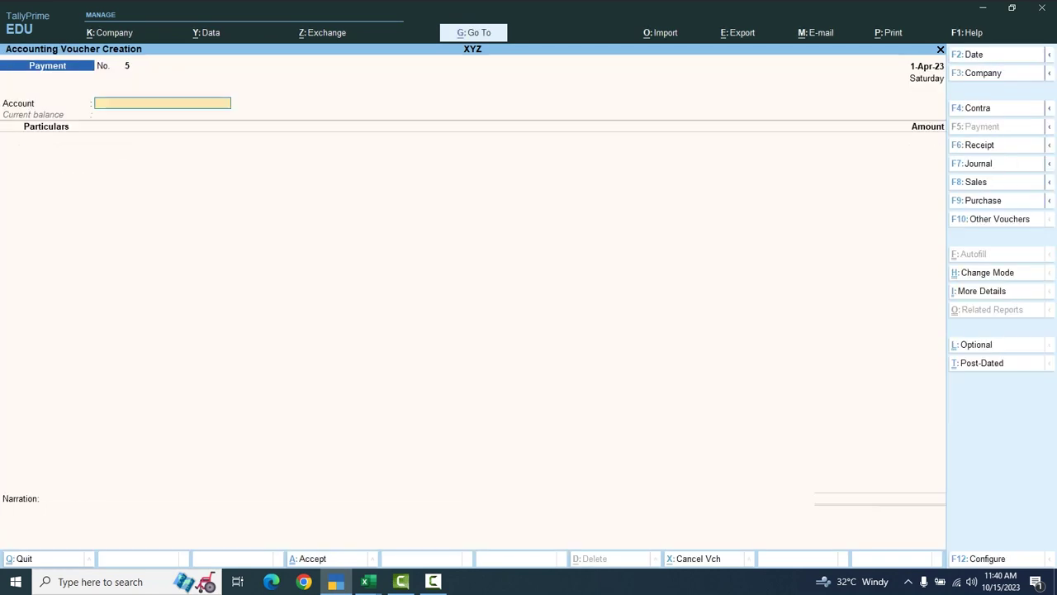
Open the ledger-wise Trial Balance and drill into MACHINERY AND EQUIPMENT's 20,000.00 balance
key("Escape")
key("Return")
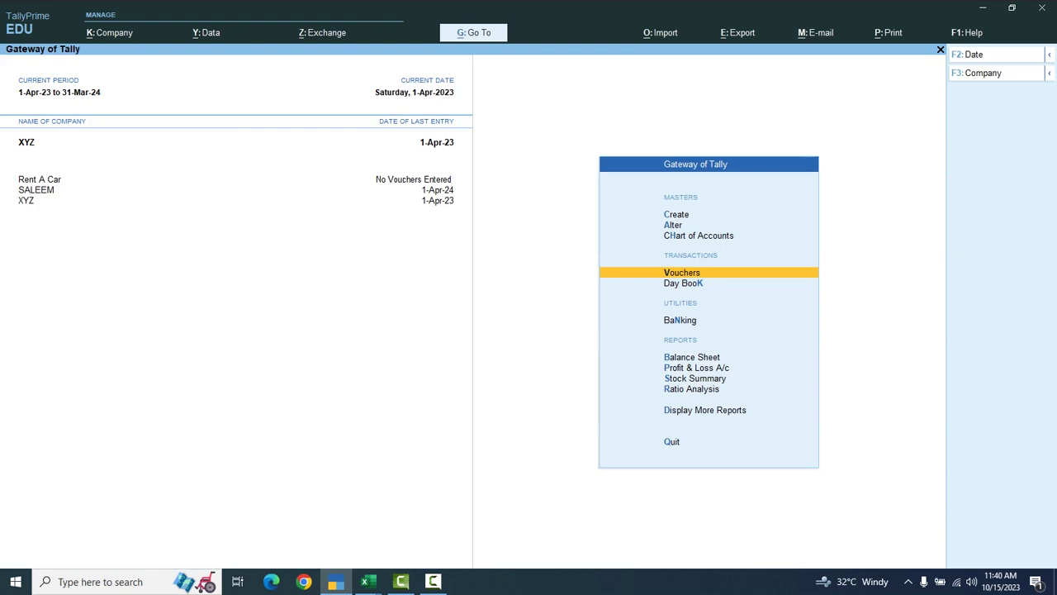
key("d")
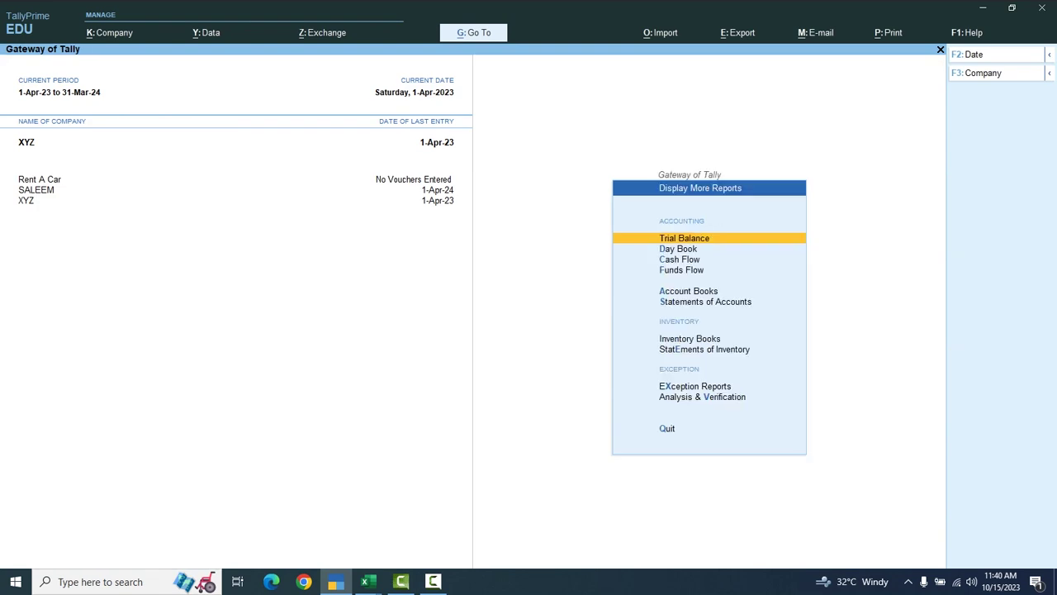
key("Return")
key("F5")
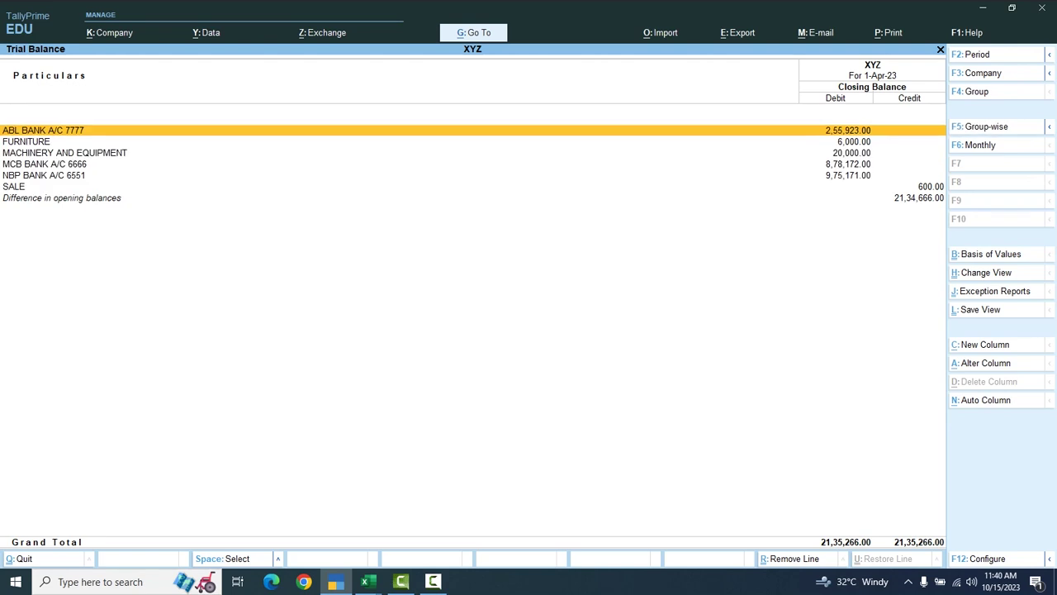
key("Down")
key("Down")
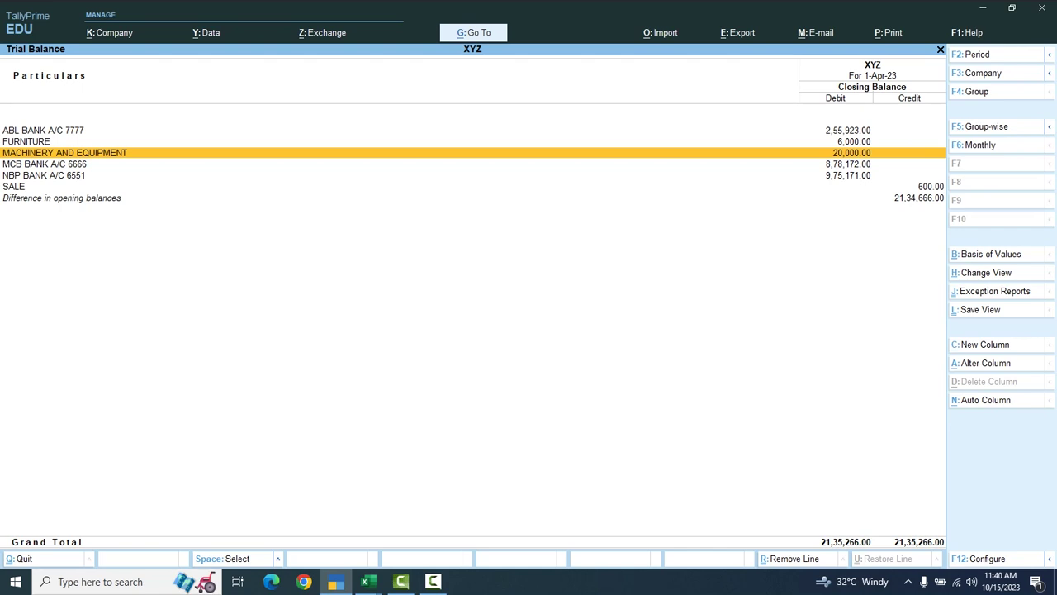
key("Return")
key("Return")
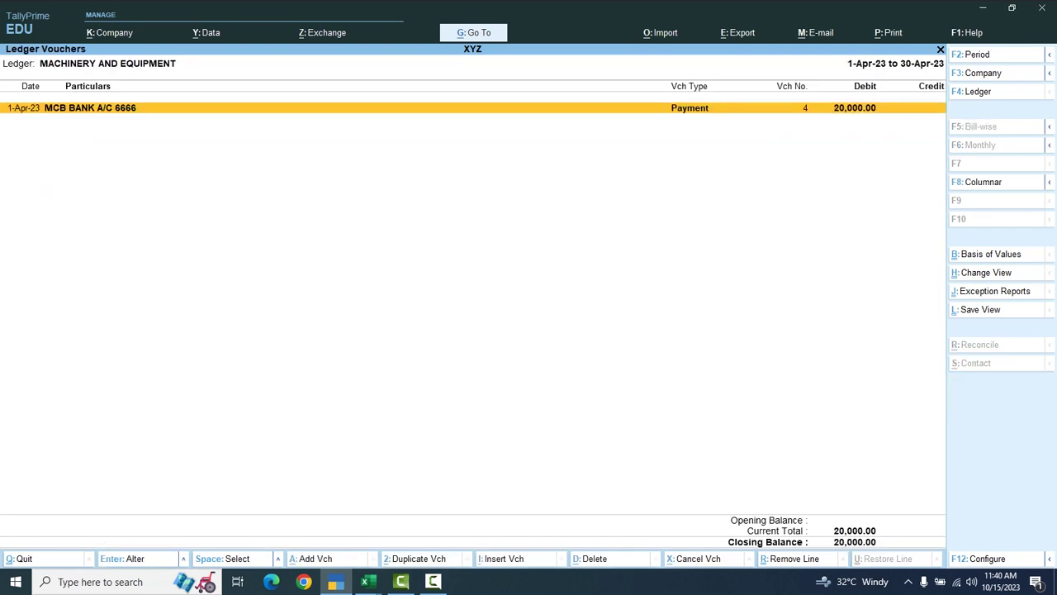